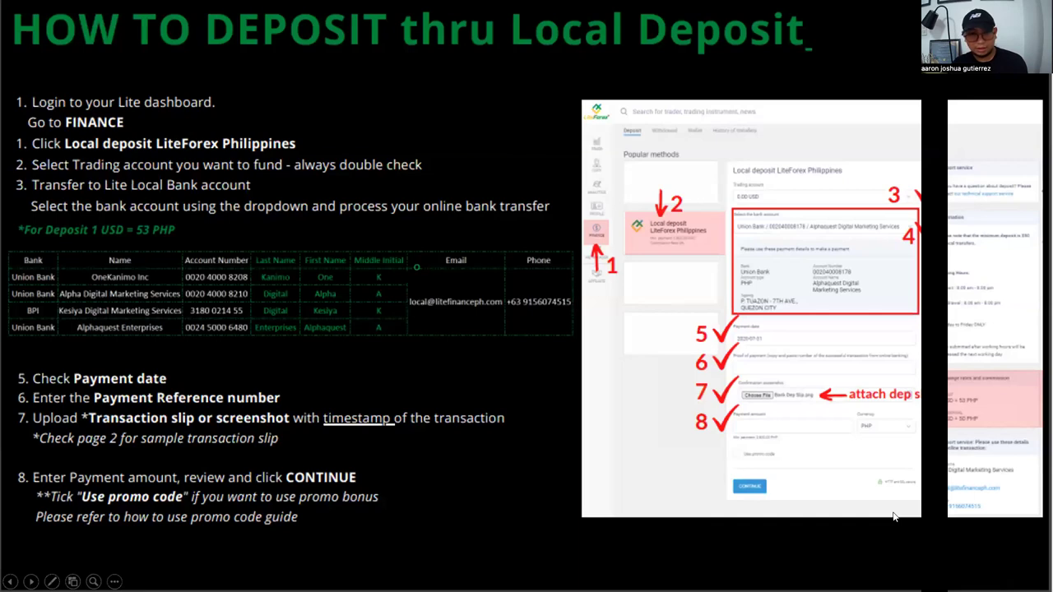
Leave the slideshow and open the Local deposit LiteFinance Philippines form in the LiteFinance finance section.
key(Escape)
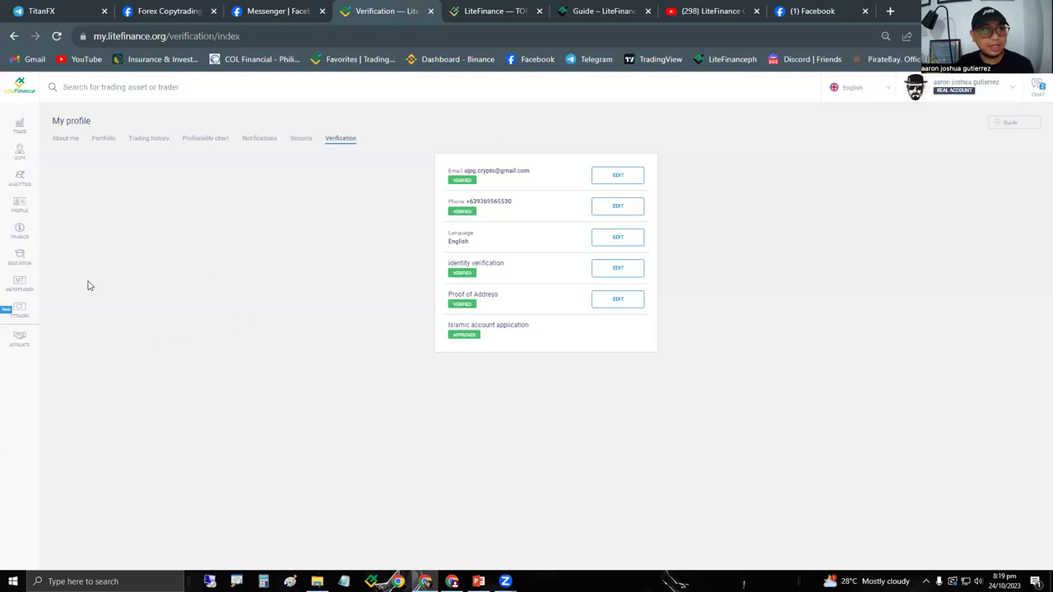
click(27, 240)
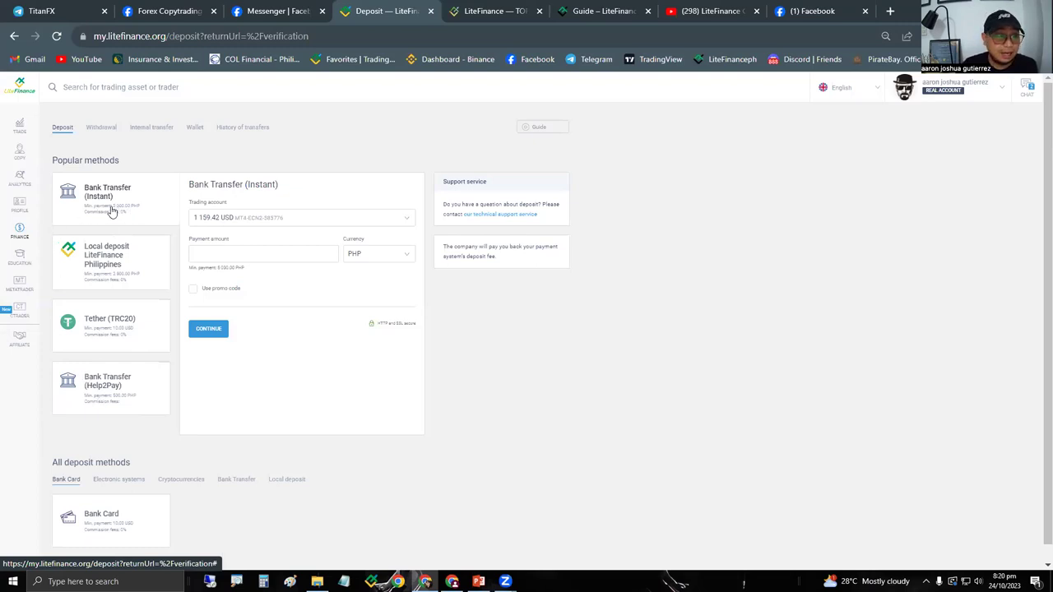
click(120, 274)
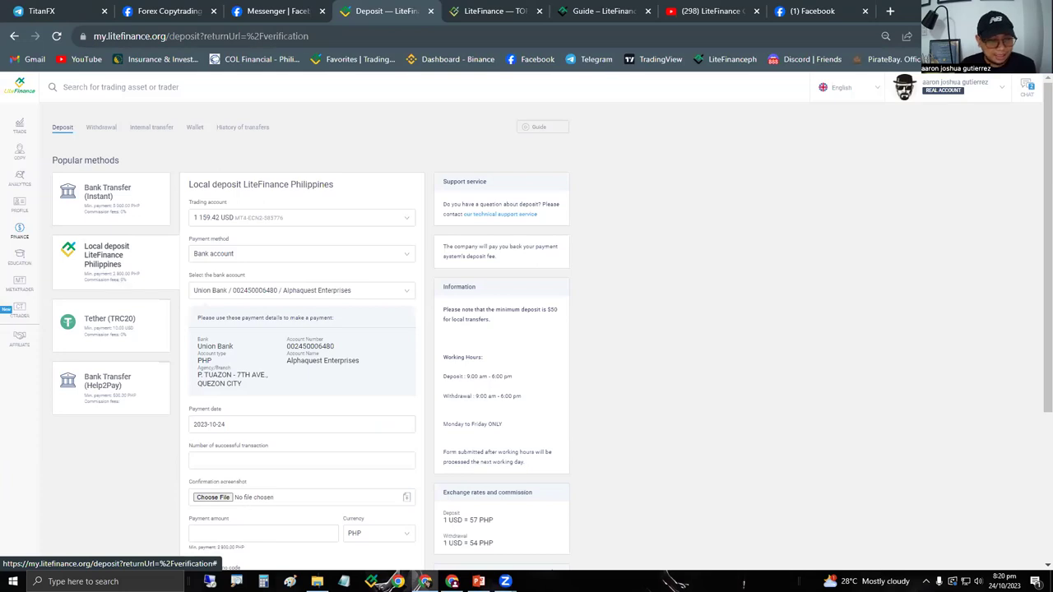
Calculate 2800 × 57 and 2800 ÷ 57 in Calculator to convert the minimum deposit, and put the calculator away.
key(XF86Calculator)
text(2800)
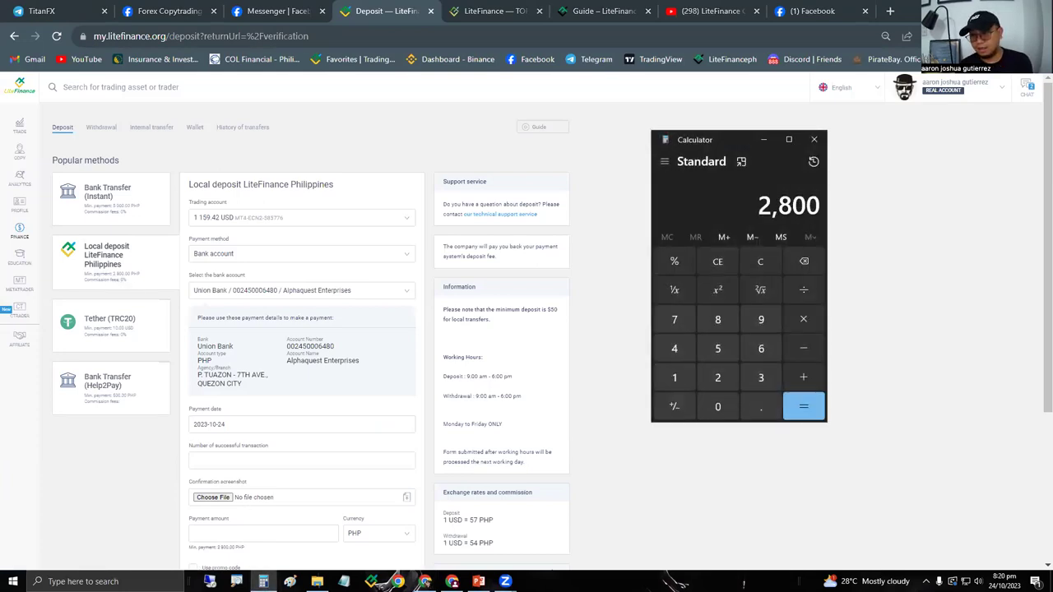
text(*57)
key(Return)
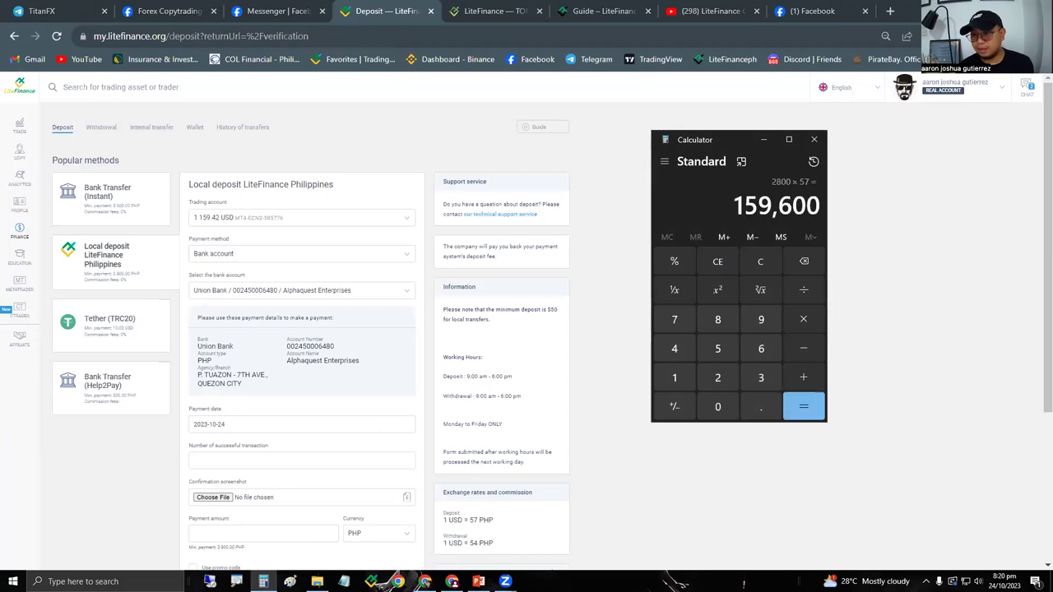
key(Escape)
text(28)
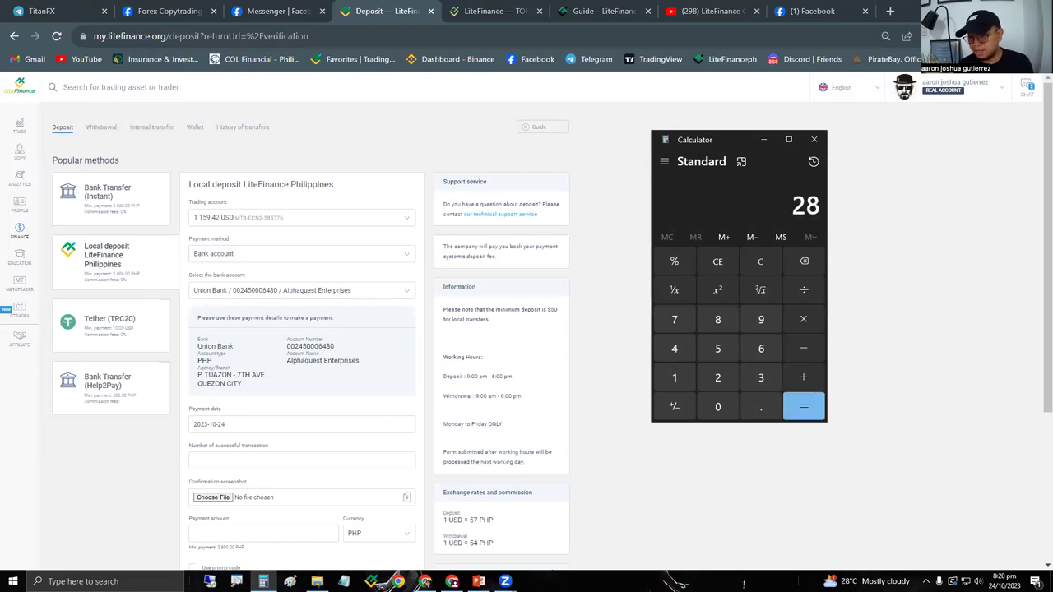
text(00/57)
key(Return)
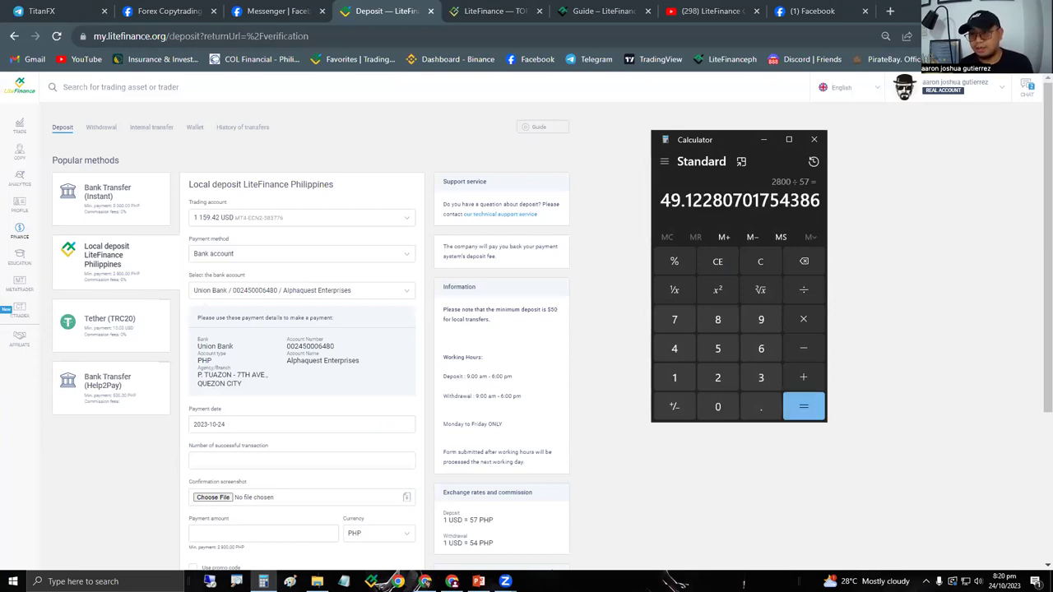
click(764, 140)
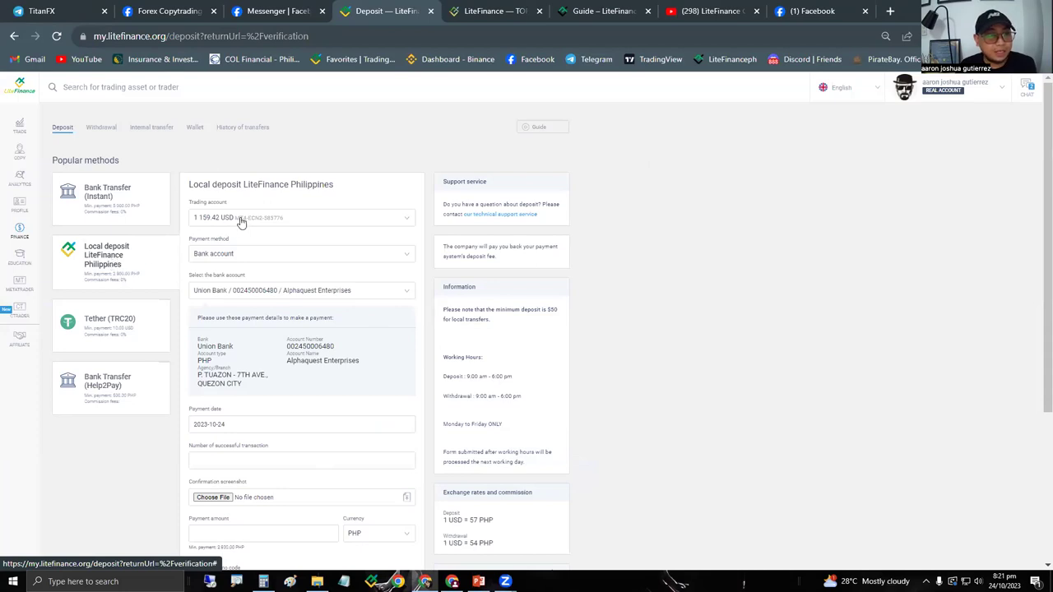
Choose the MT4 ECN 2 trading account and the BPI bank account of Kaluguran Tara Enterprises for the deposit.
click(278, 220)
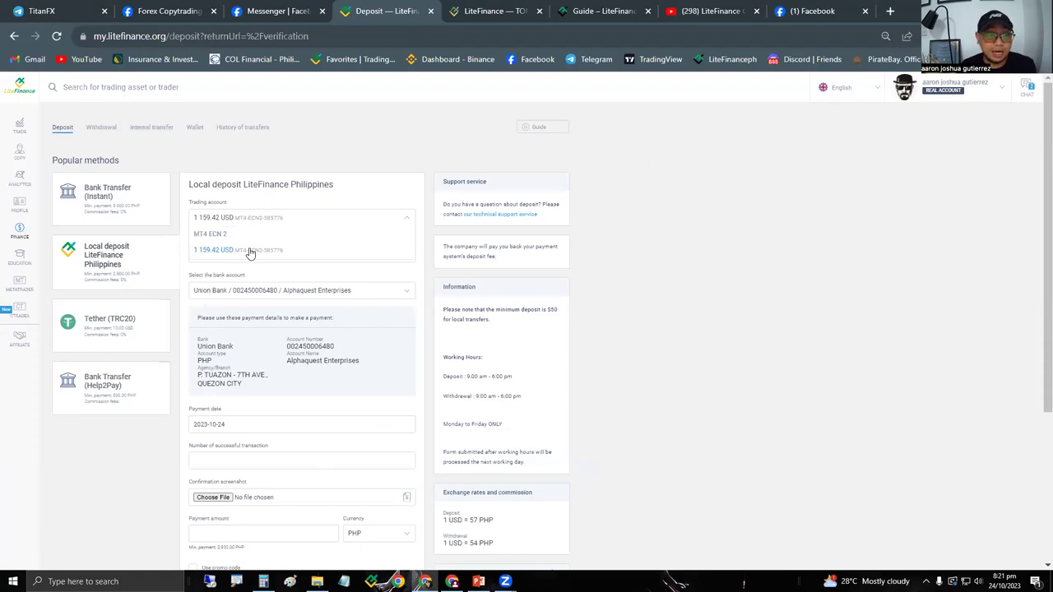
click(249, 255)
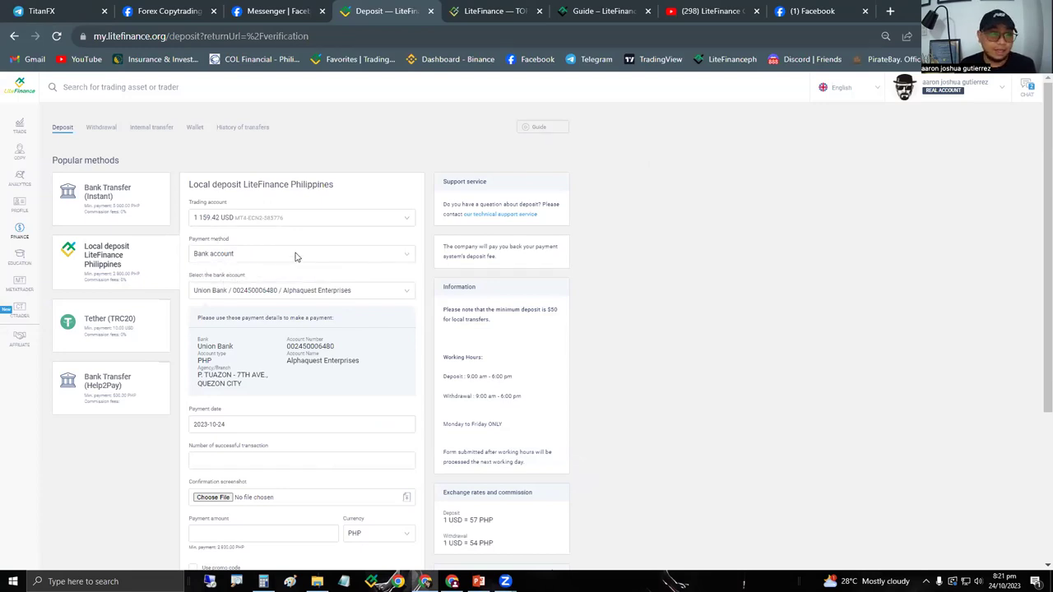
scroll(315, 272, down, 1)
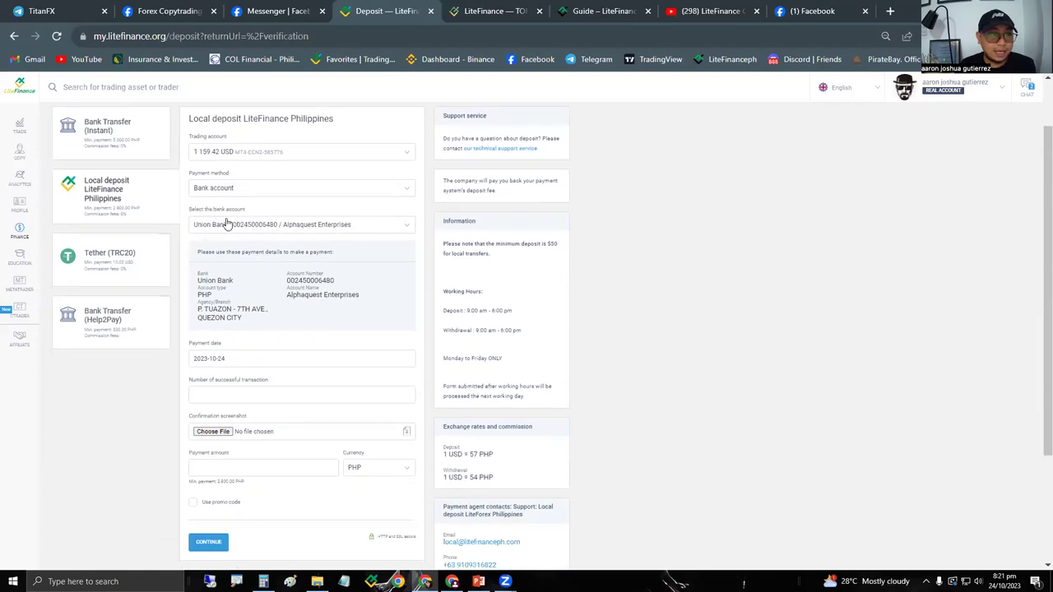
click(256, 228)
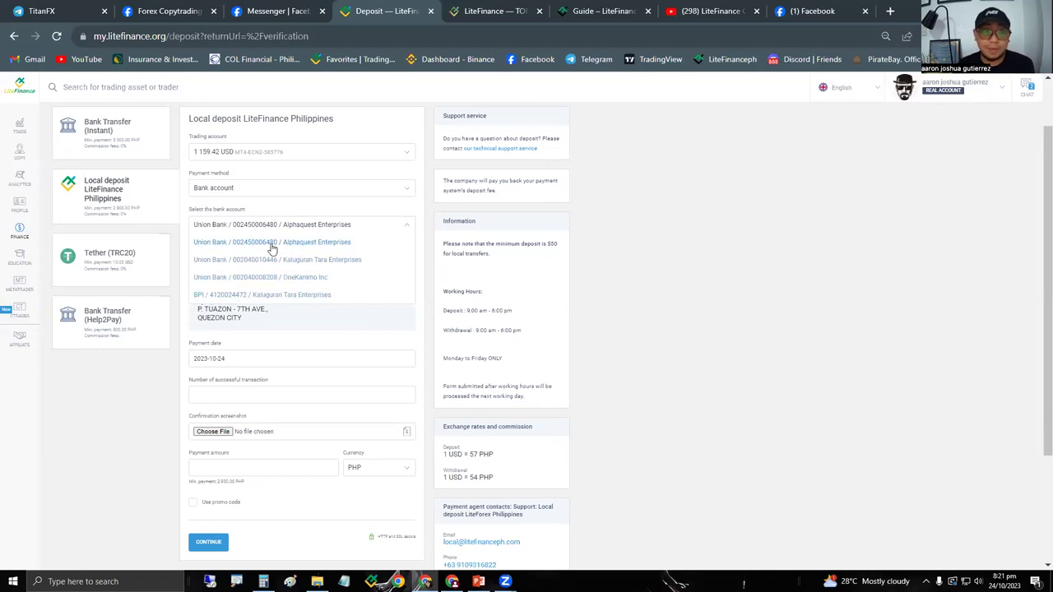
click(239, 293)
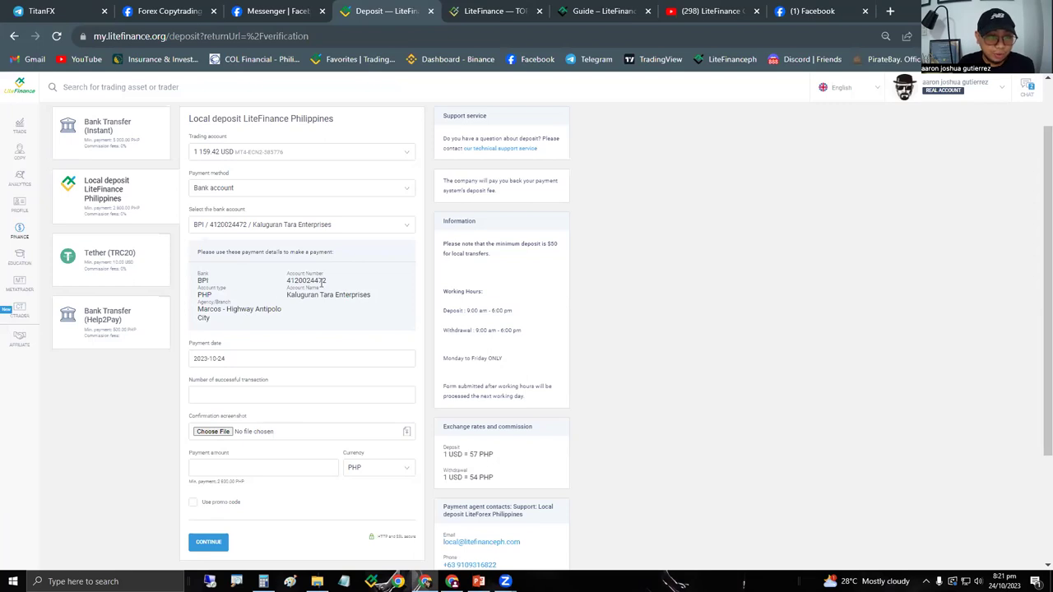
Highlight the account number and account name in the payment details to review where the transfer goes.
drag(327, 282, 287, 281)
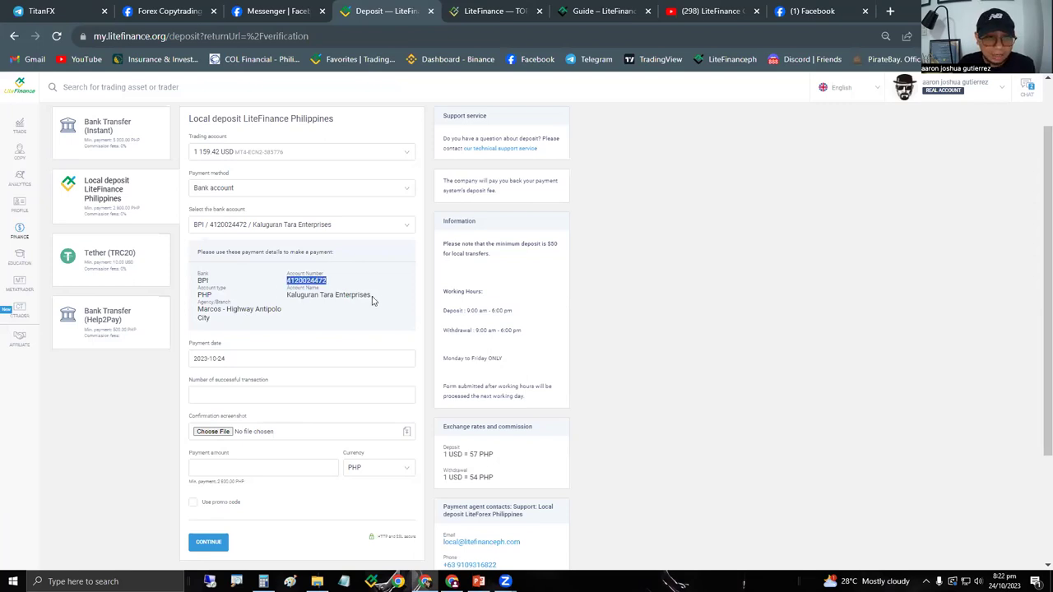
click(328, 298)
drag(371, 296, 285, 297)
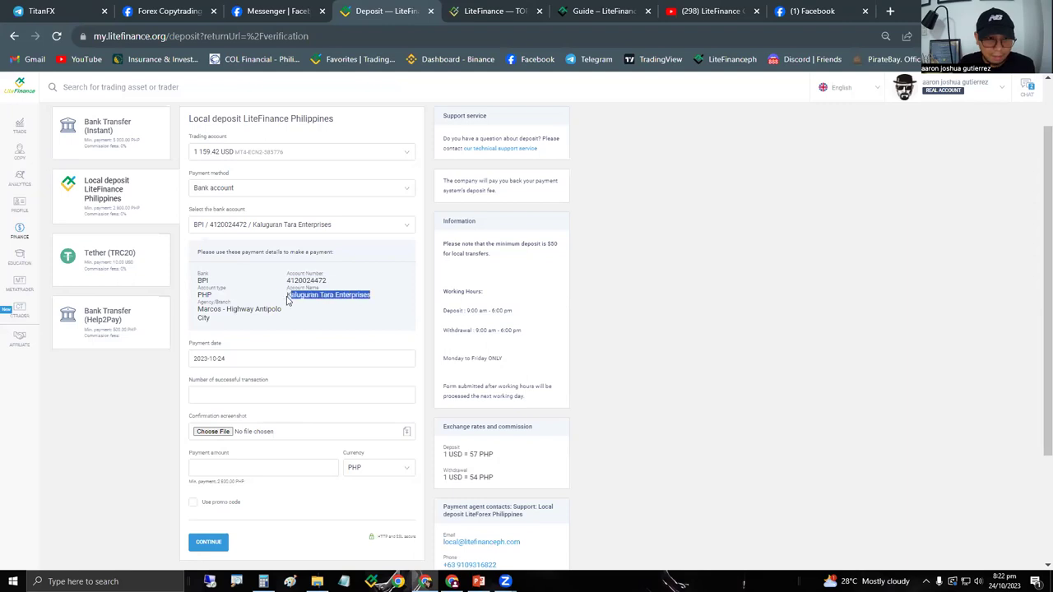
click(335, 319)
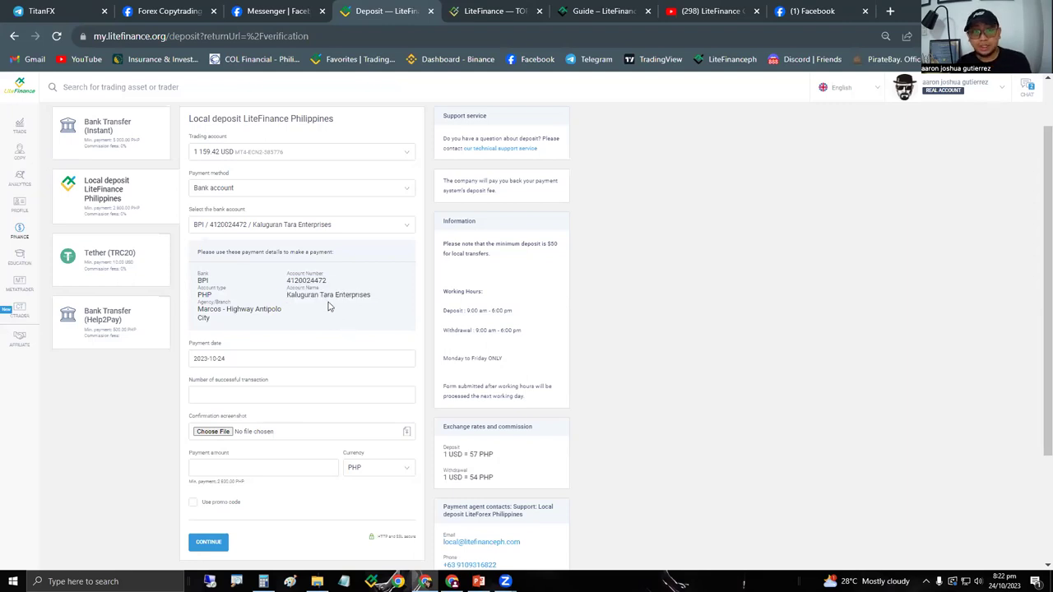
drag(328, 281, 287, 283)
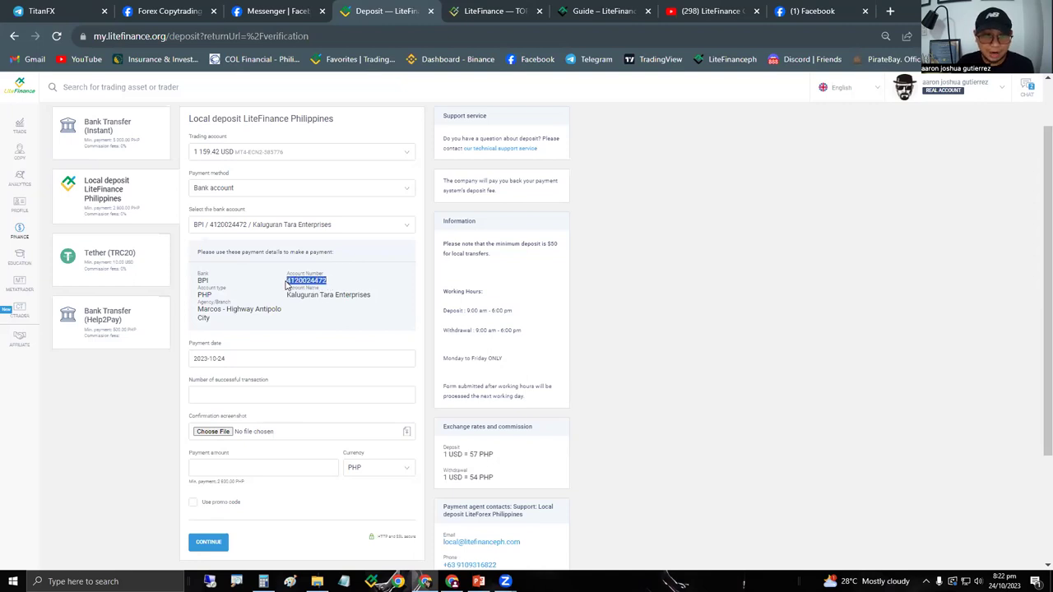
click(339, 325)
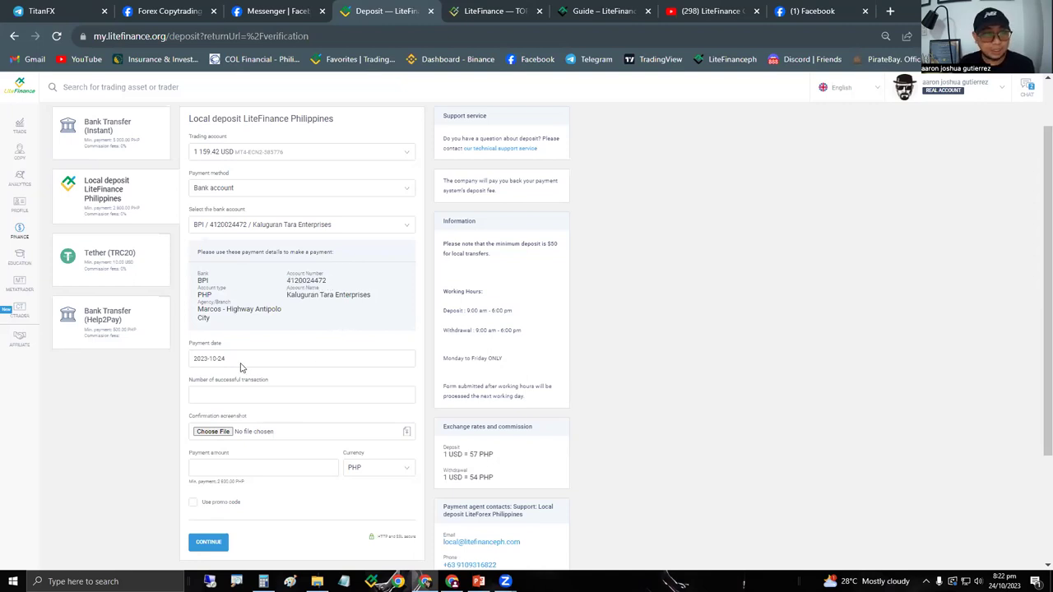
Leave the transaction number blank and set the payment amount to 2800 PHP in the deposit form.
scroll(249, 336, down, 1)
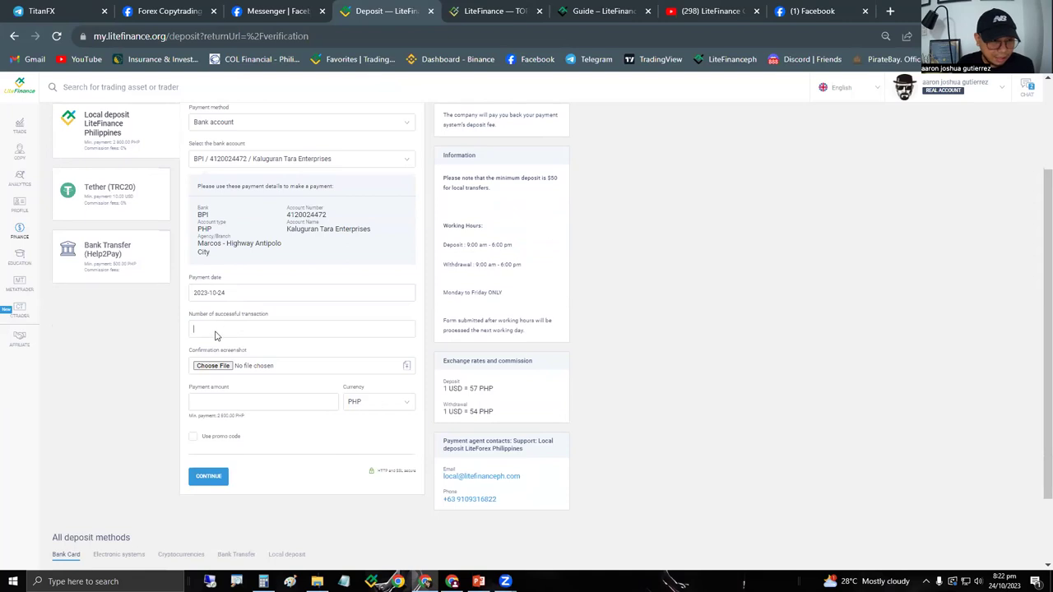
click(255, 326)
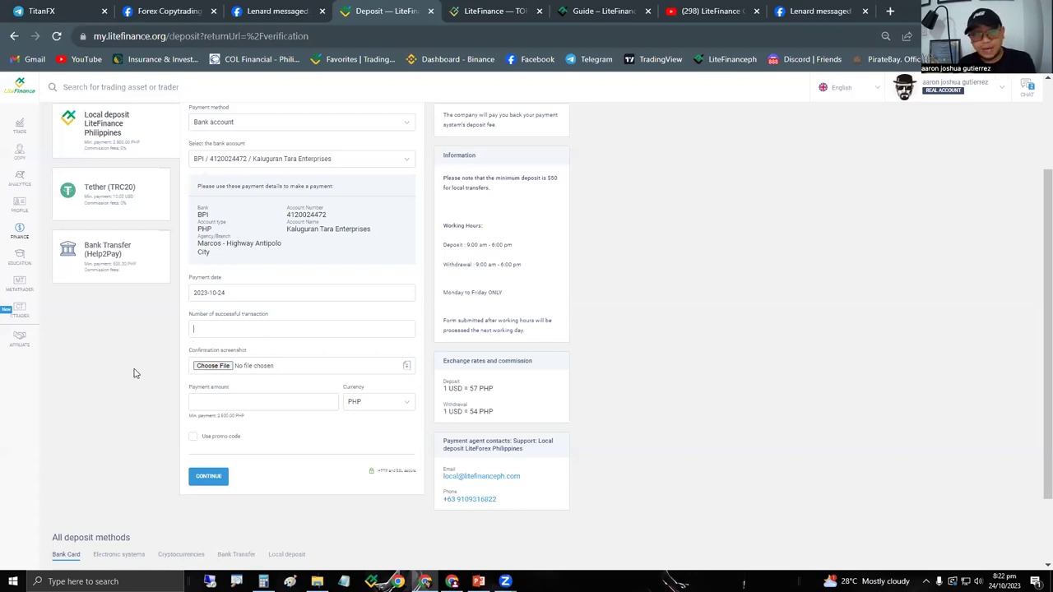
click(212, 403)
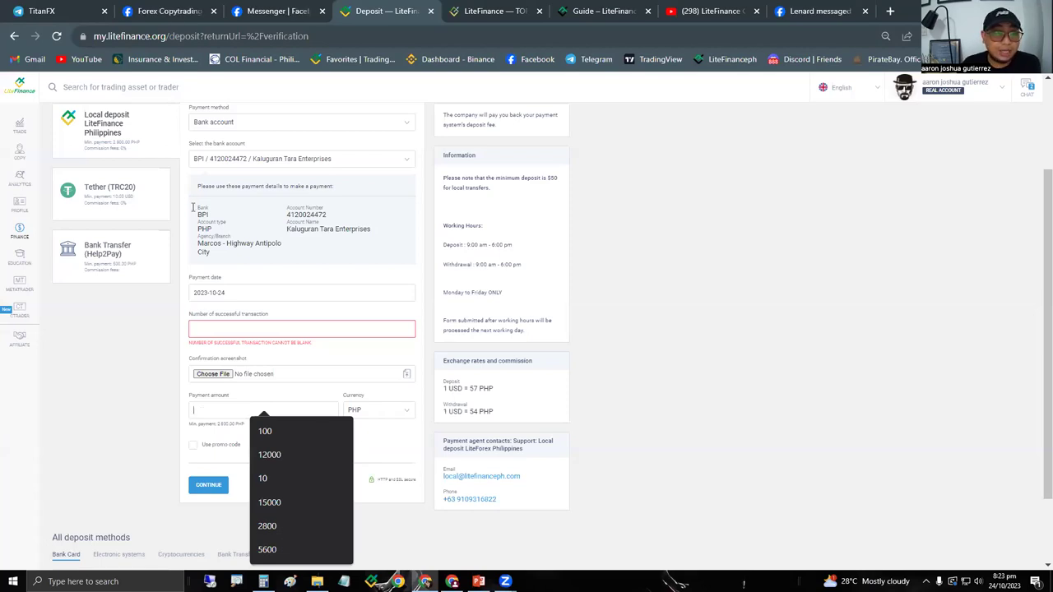
text(280)
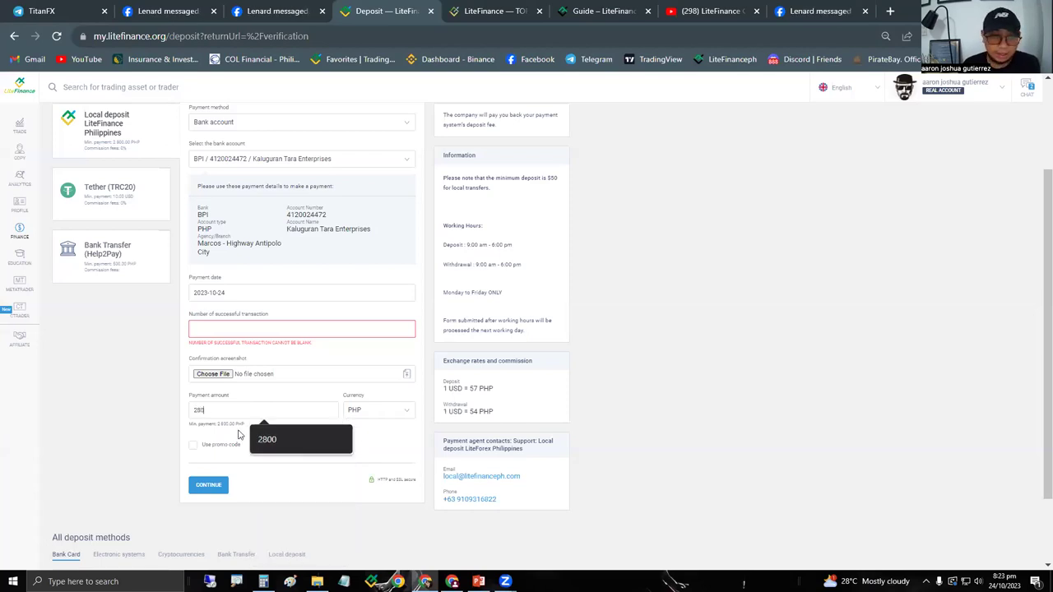
text(0)
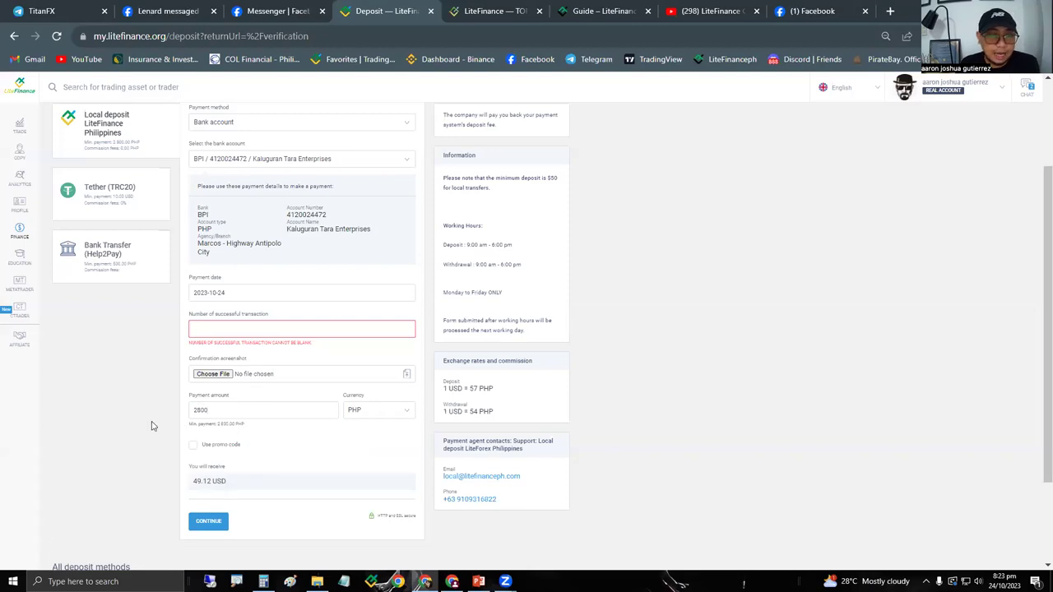
click(210, 521)
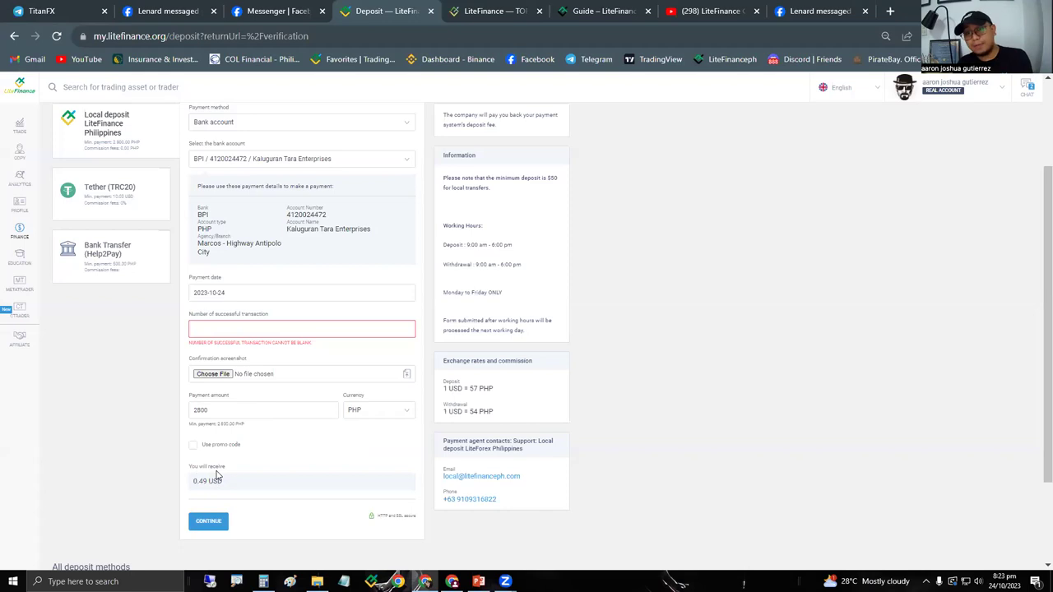
Look over the history of transfers and open the profile page.
scroll(218, 475, up, 3)
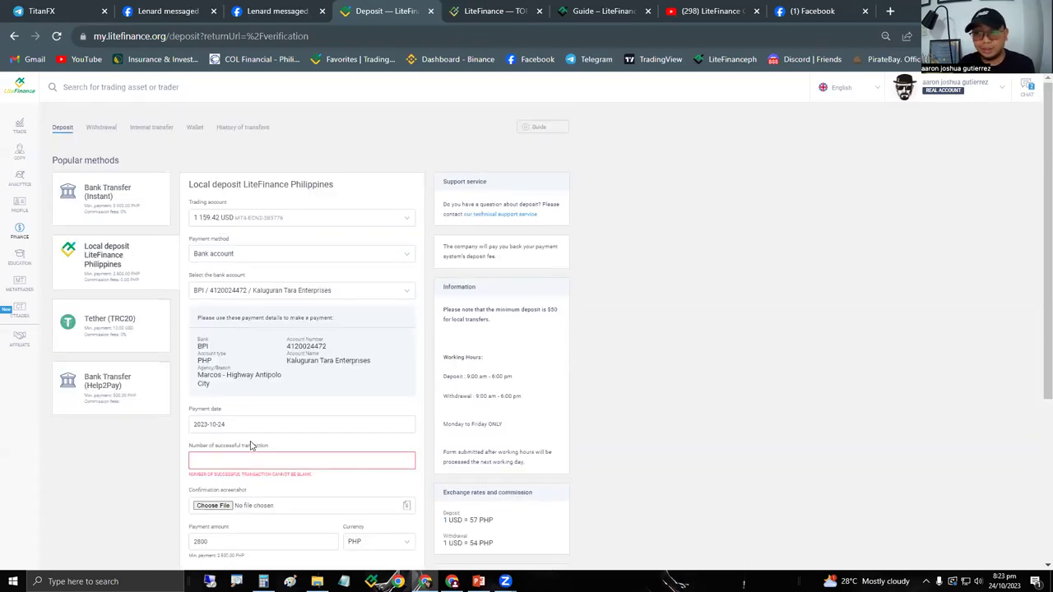
scroll(247, 440, down, 3)
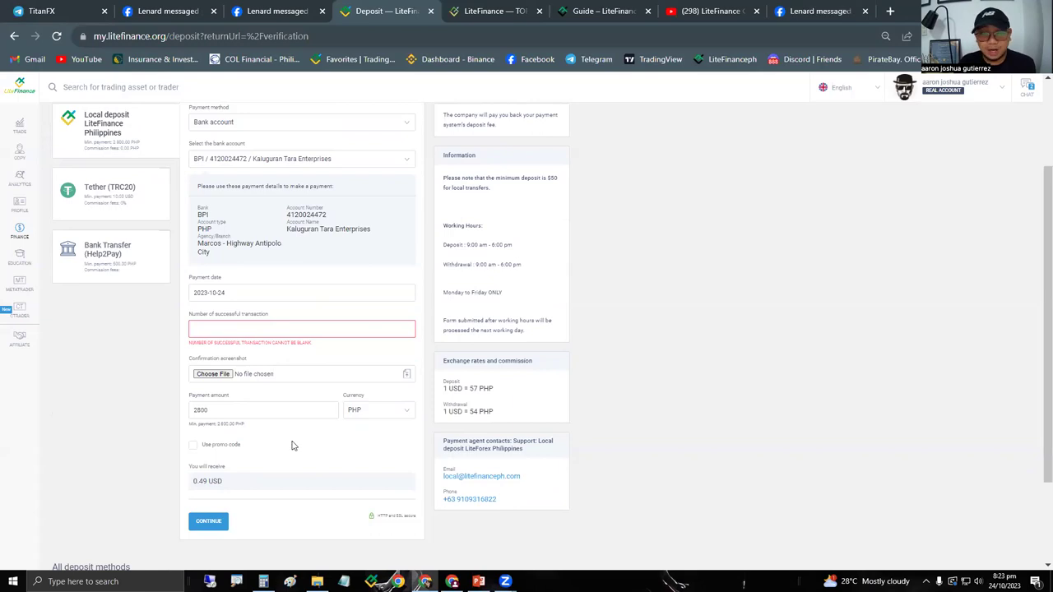
scroll(291, 445, up, 3)
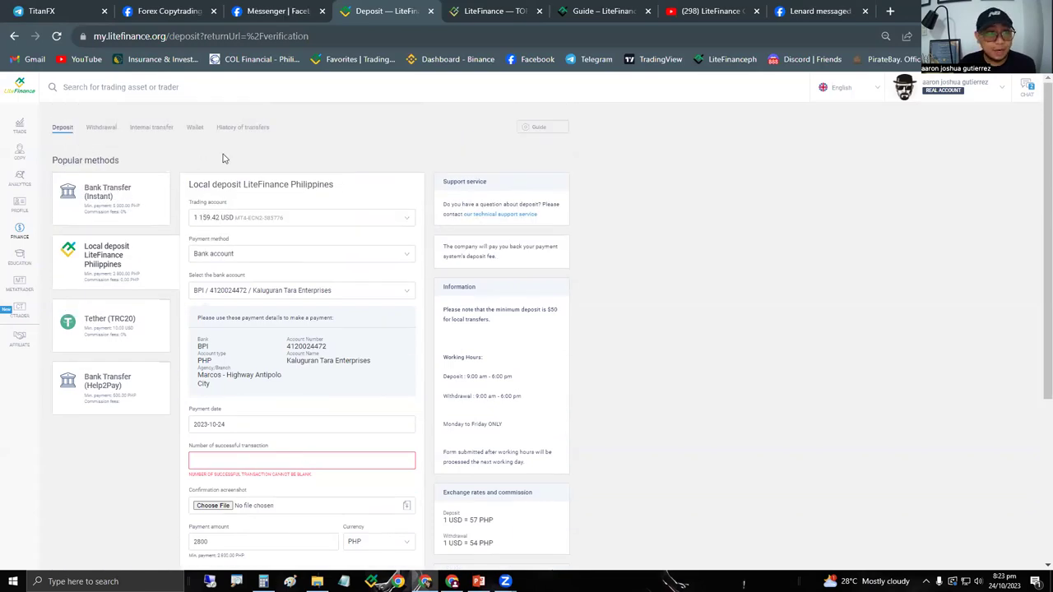
click(245, 129)
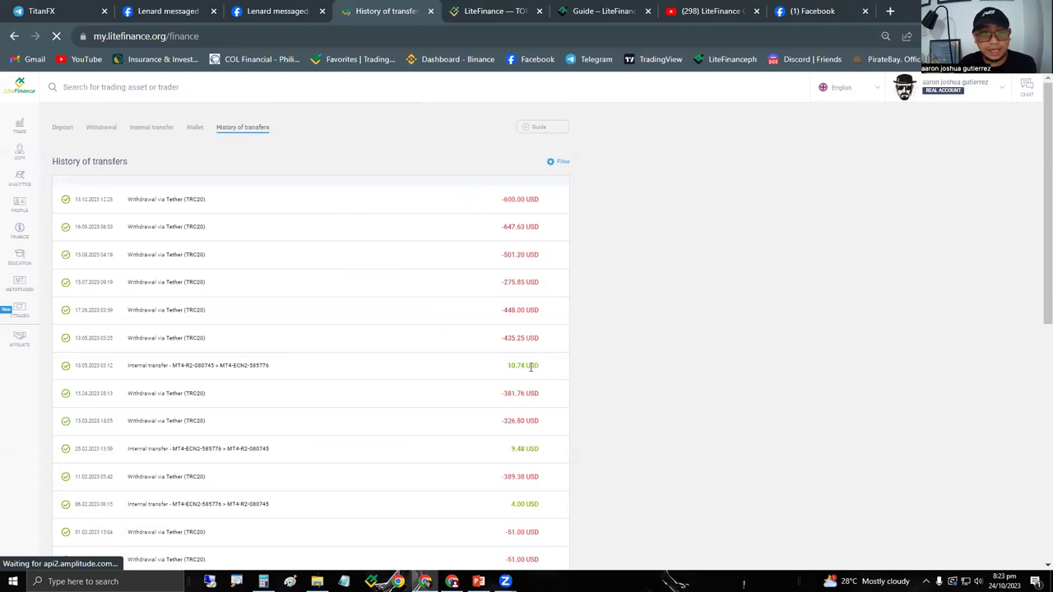
click(27, 205)
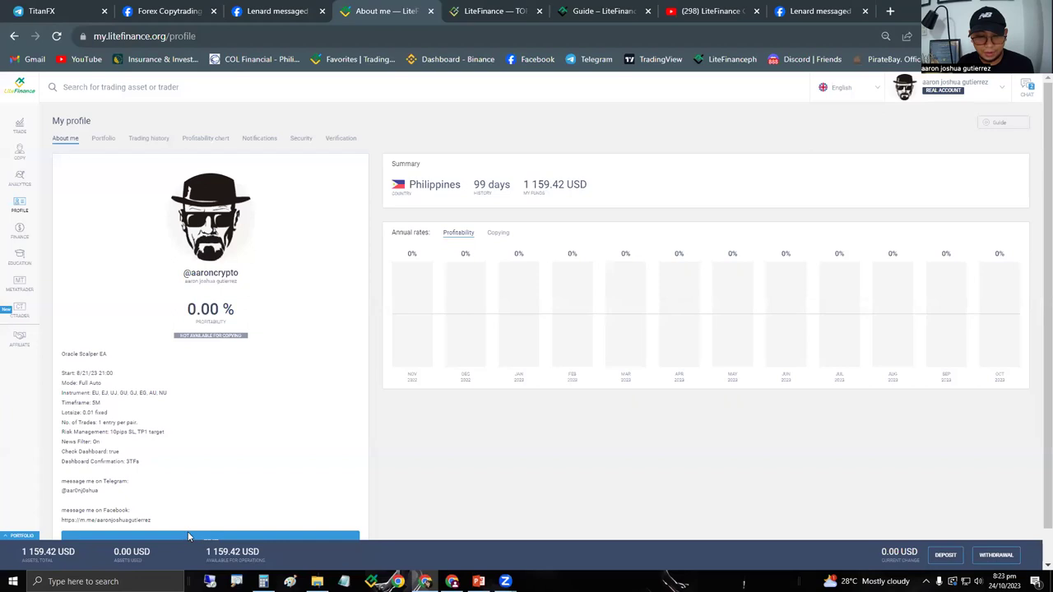
Switch to the PowerPoint presentation, resume the slideshow at the Local Deposit slide, and advance to the copy trading title slide.
mouse_move(478, 581)
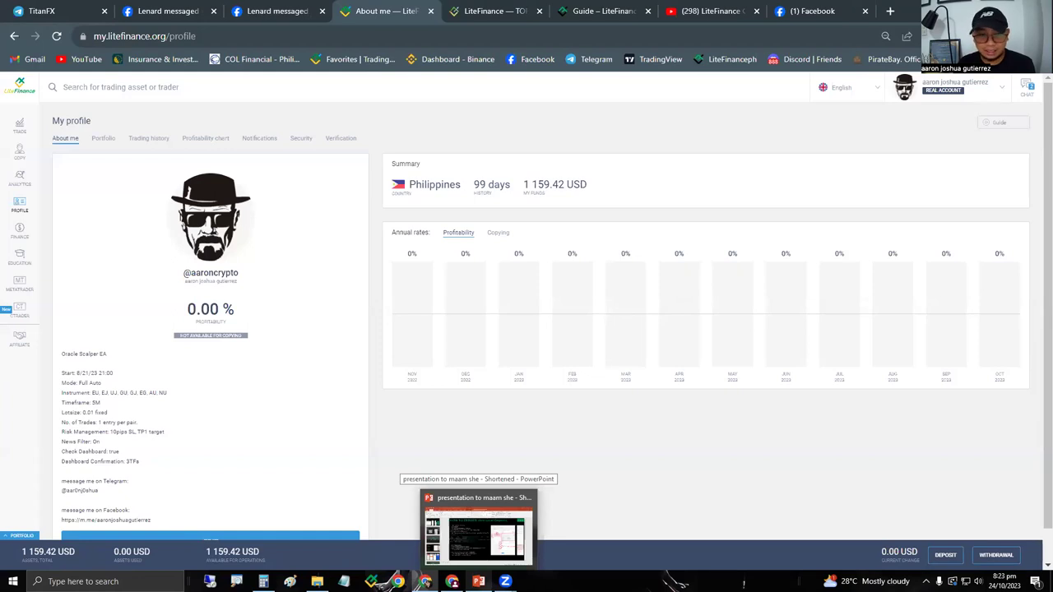
click(477, 530)
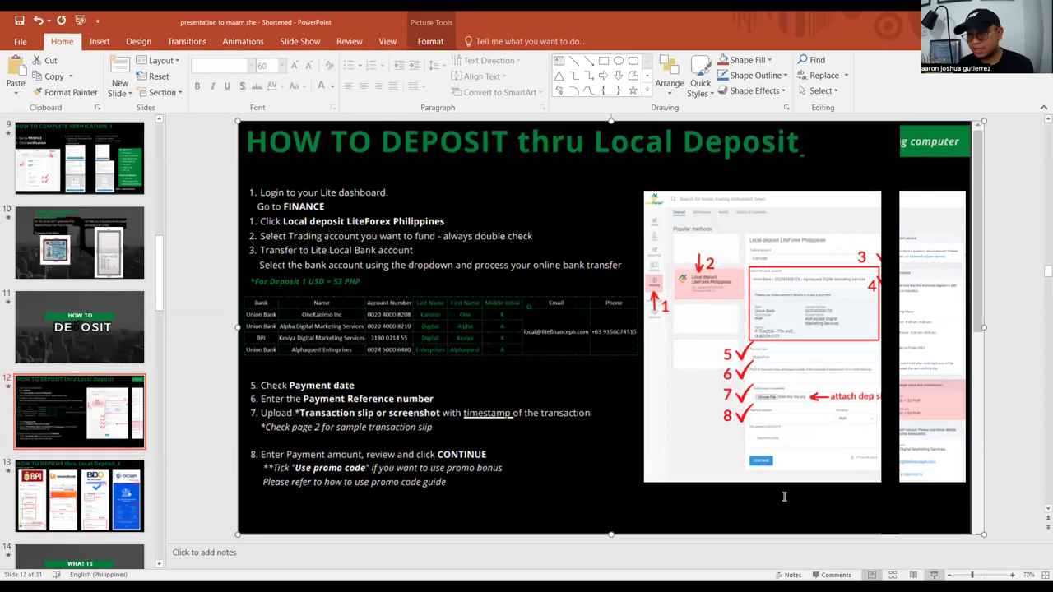
key(shift+F5)
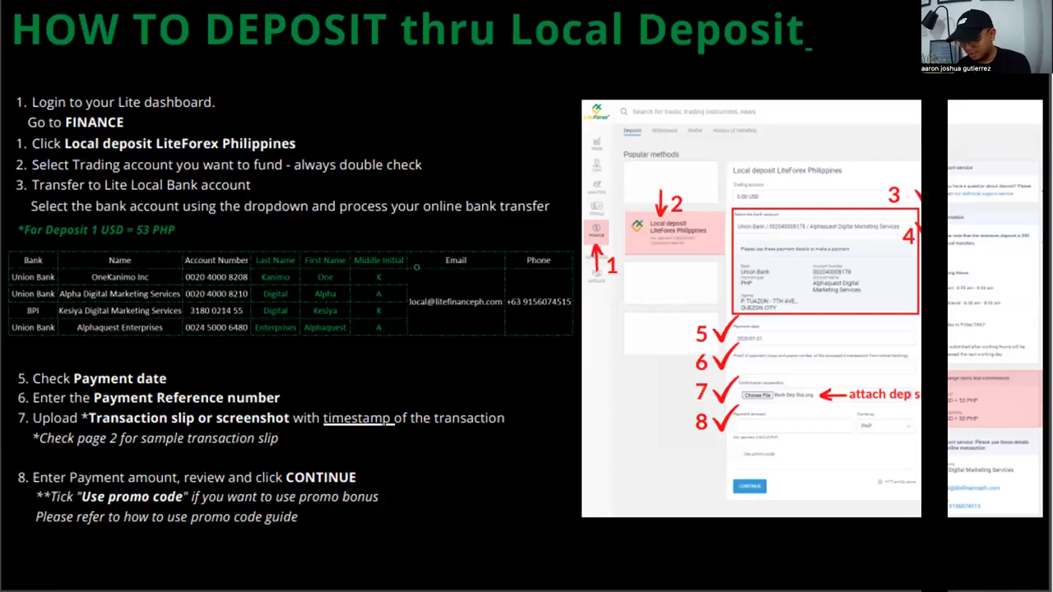
key(Right)
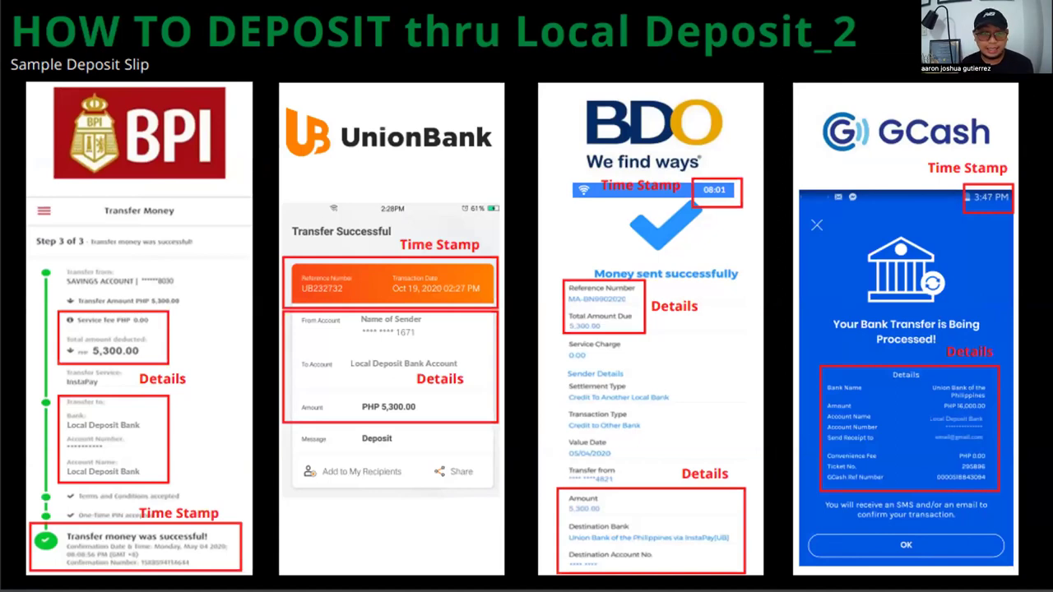
key(Right)
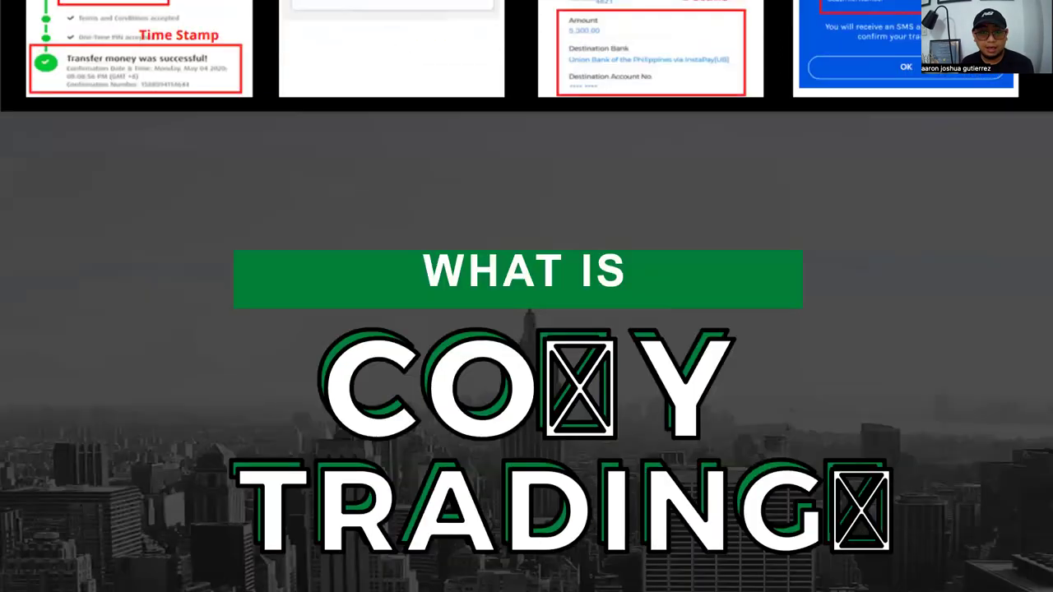
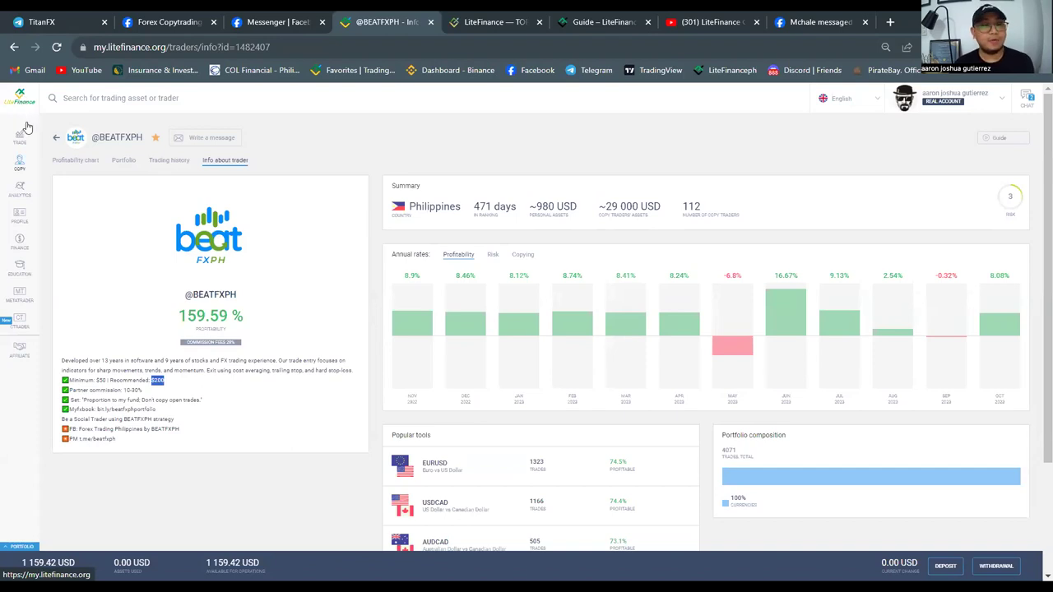
Look over the trading tools, the analytics feed, the profile page and the deposit methods.
click(27, 127)
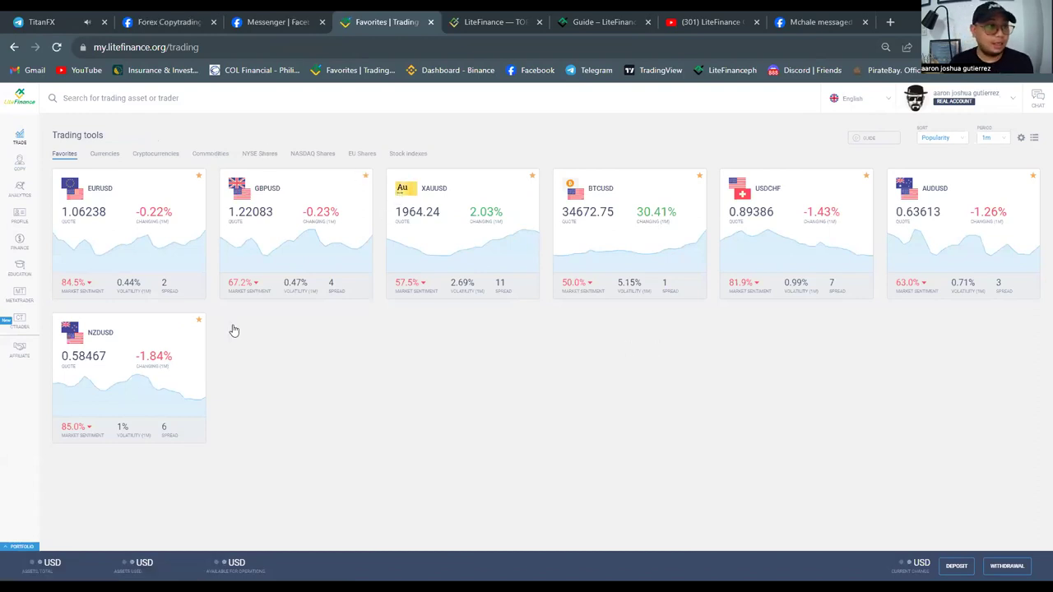
click(21, 200)
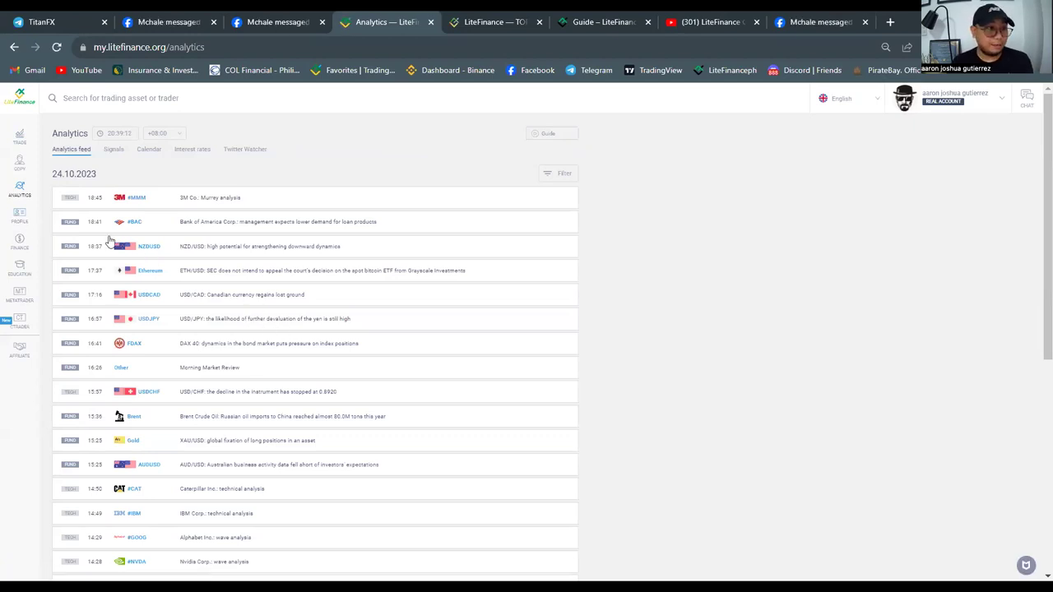
click(18, 219)
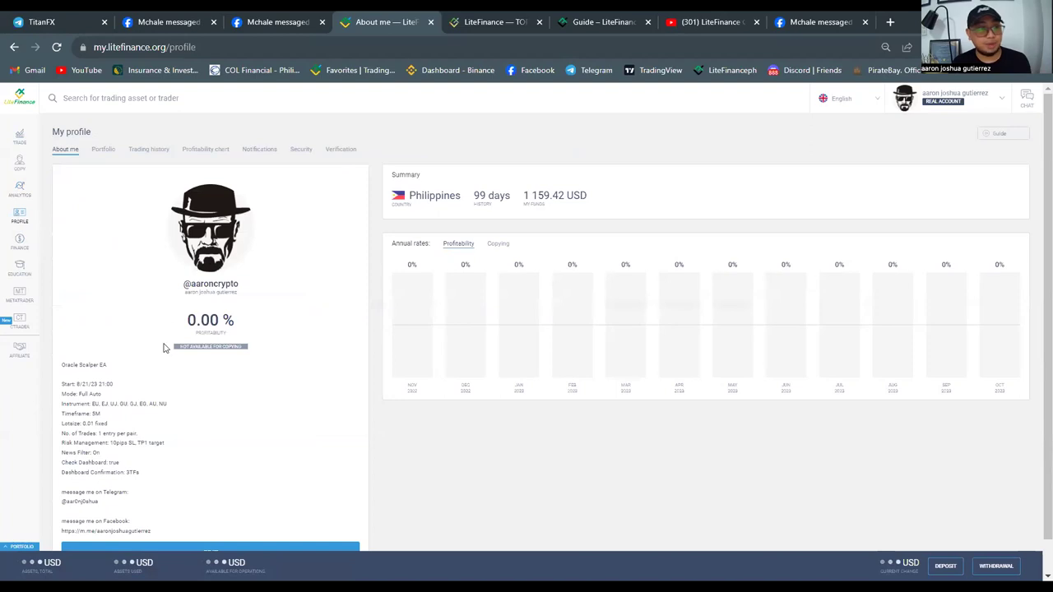
click(19, 252)
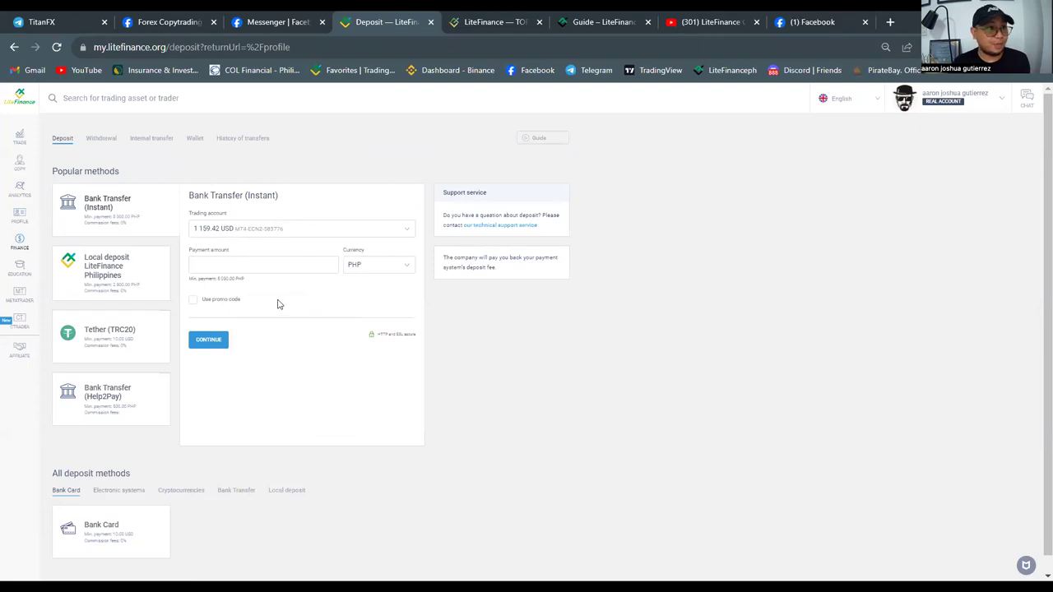
Look through the basic, intermediate and advanced lessons on the education page.
click(27, 294)
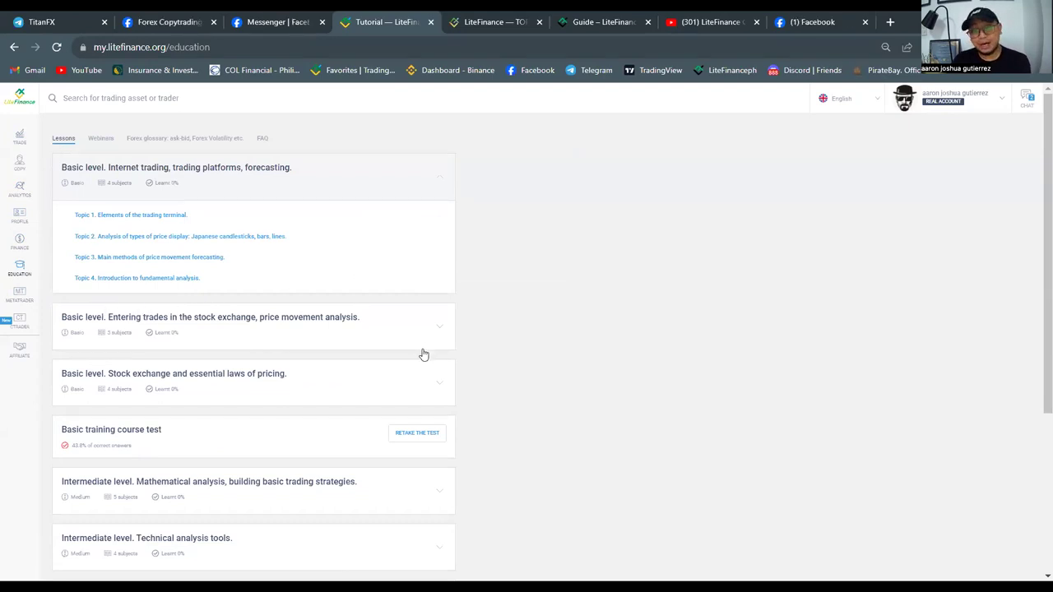
scroll(408, 432, down, 2)
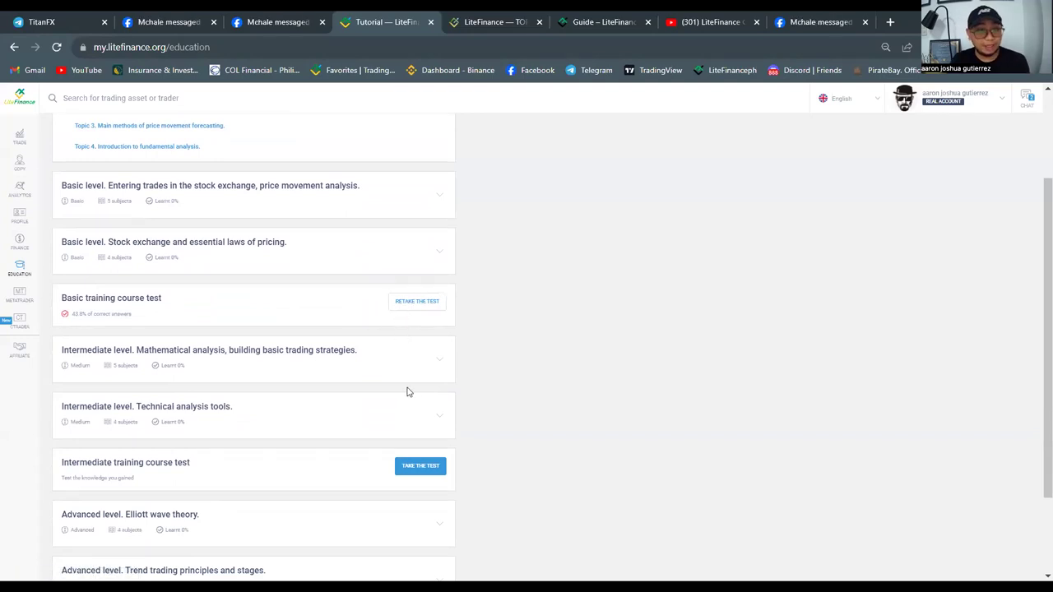
scroll(392, 411, up, 1)
scroll(259, 383, up, 1)
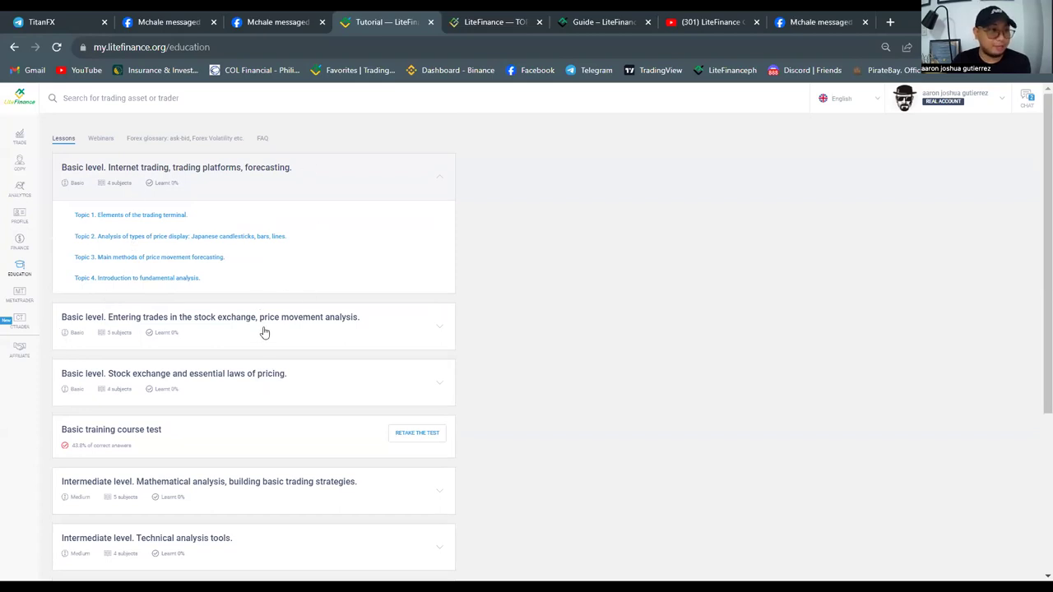
View the MetaTrader accounts page, its language choices and the options of the account menu.
click(36, 301)
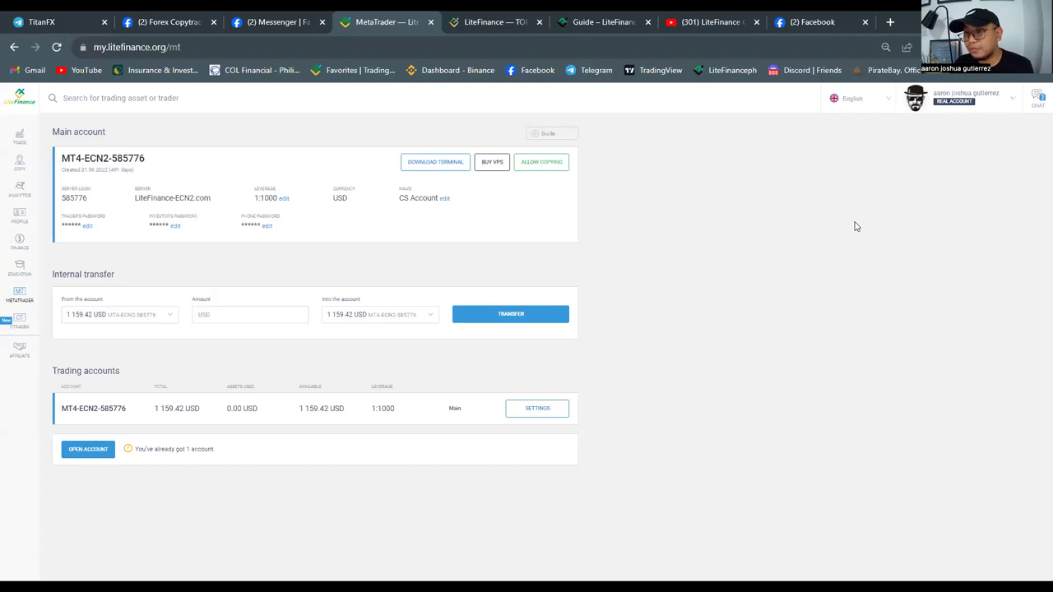
click(862, 100)
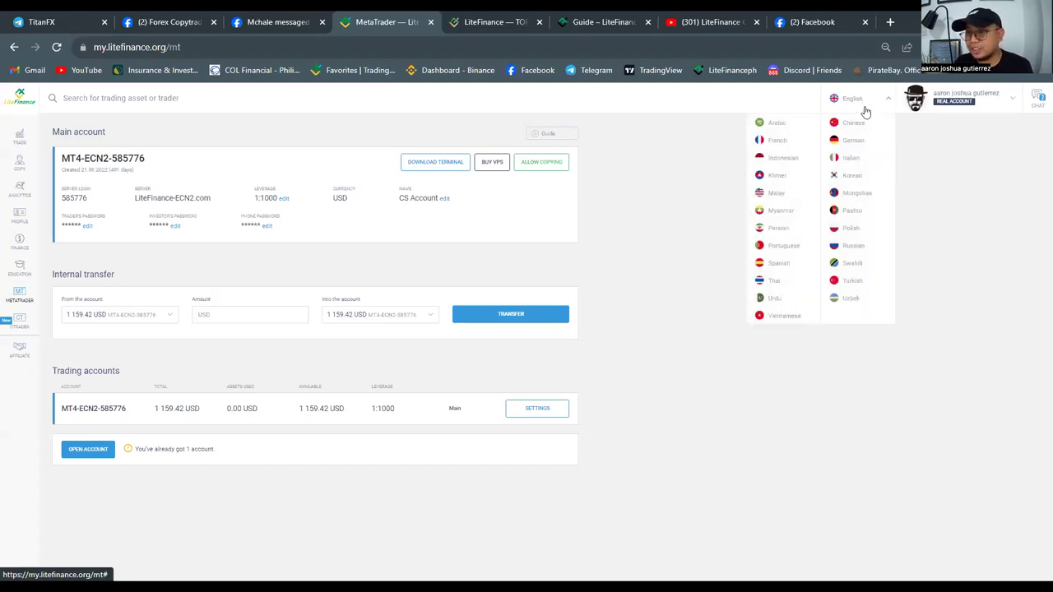
click(847, 105)
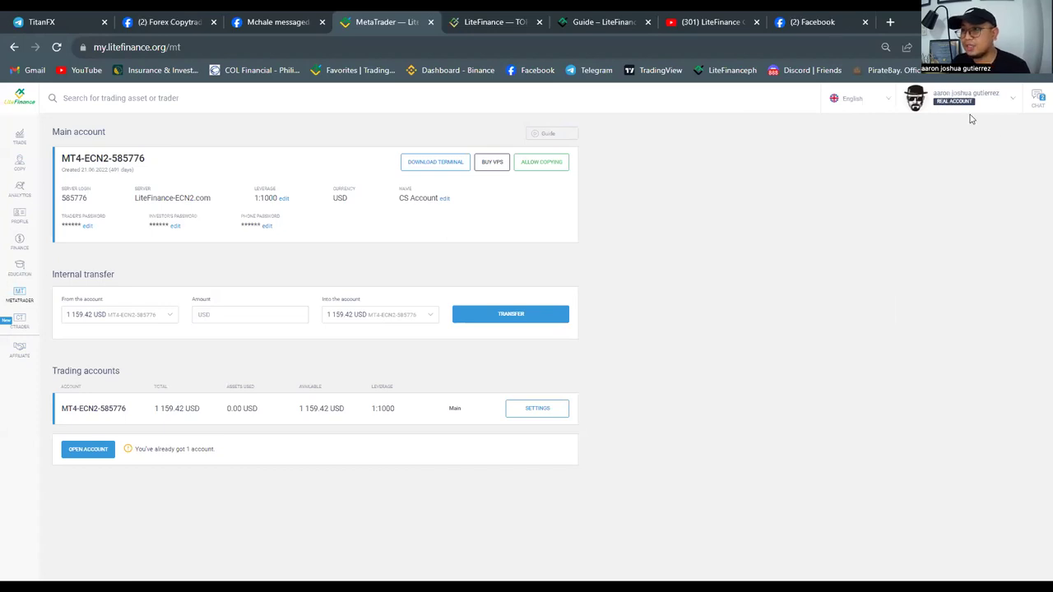
click(954, 97)
click(838, 131)
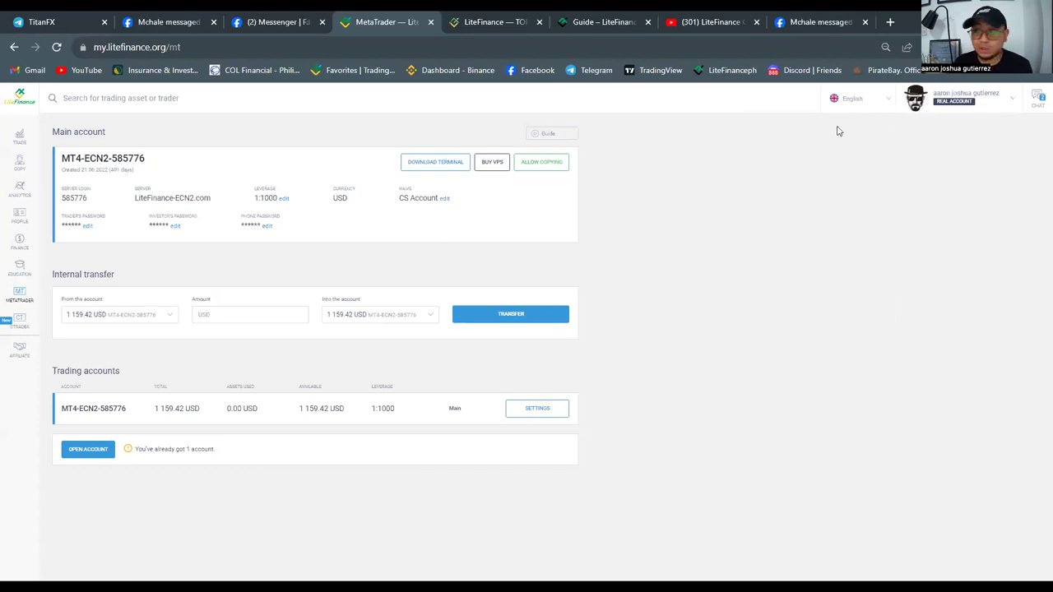
click(949, 105)
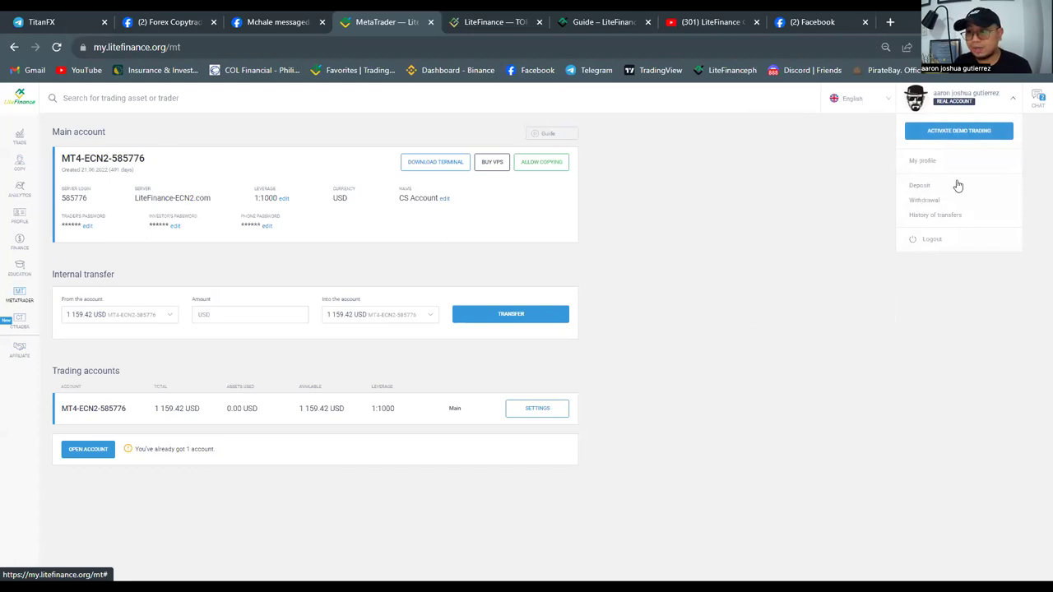
click(861, 140)
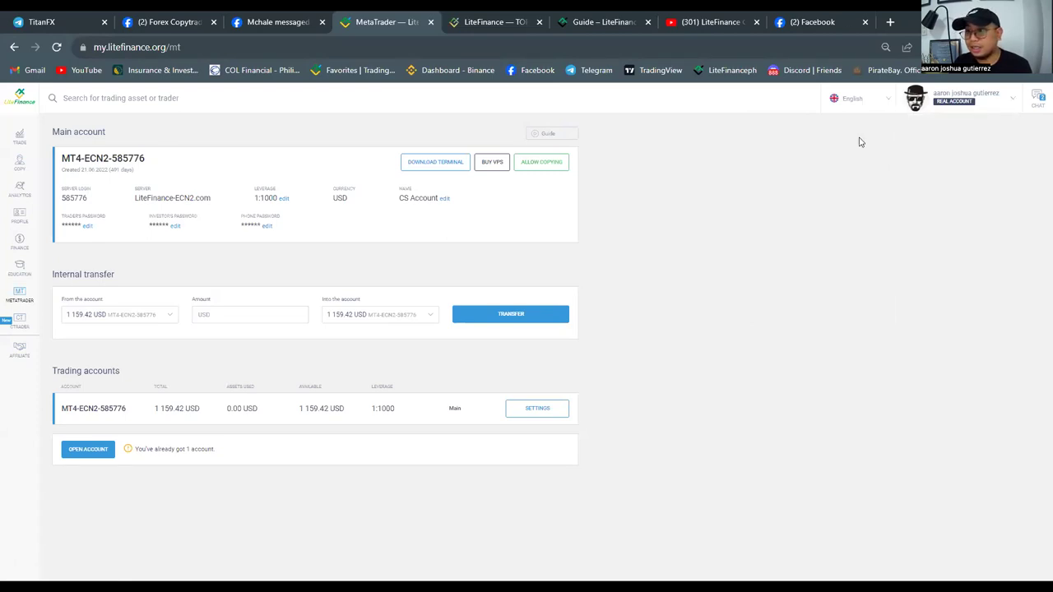
View the chats and the channels in the chat list, and close it.
click(1039, 99)
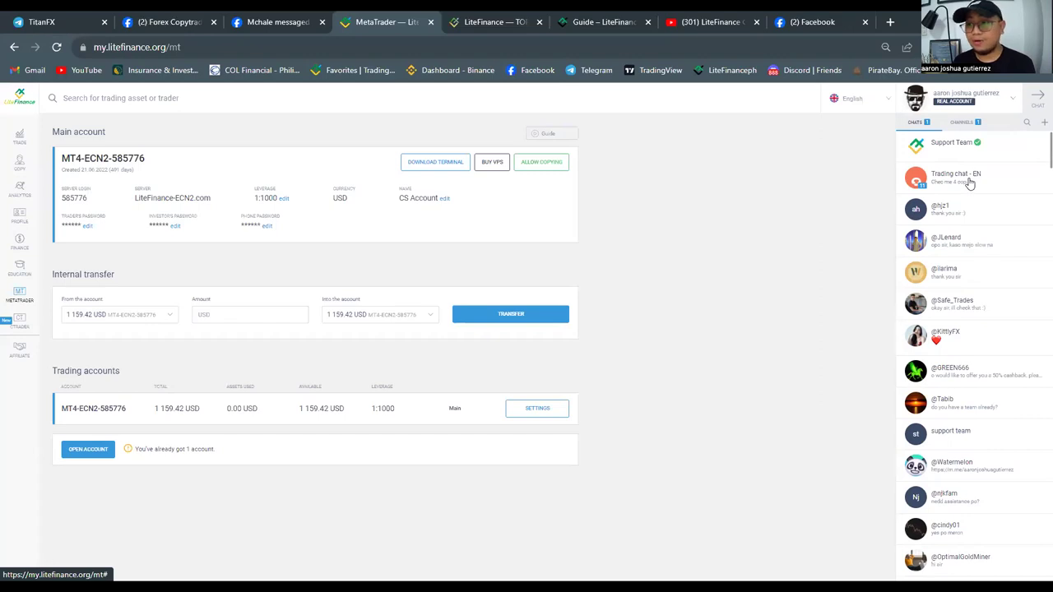
click(971, 123)
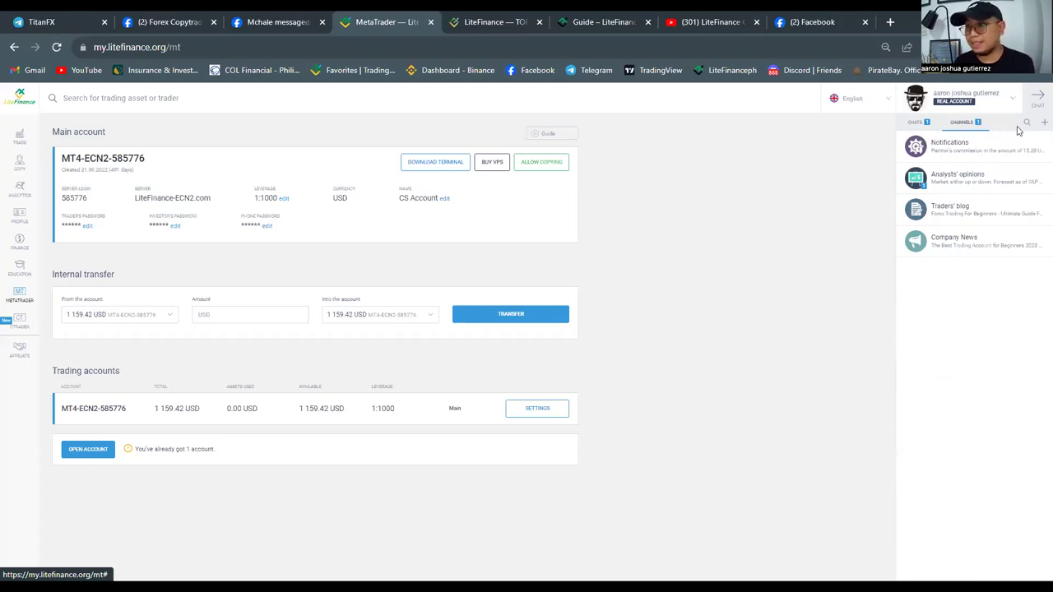
click(1033, 100)
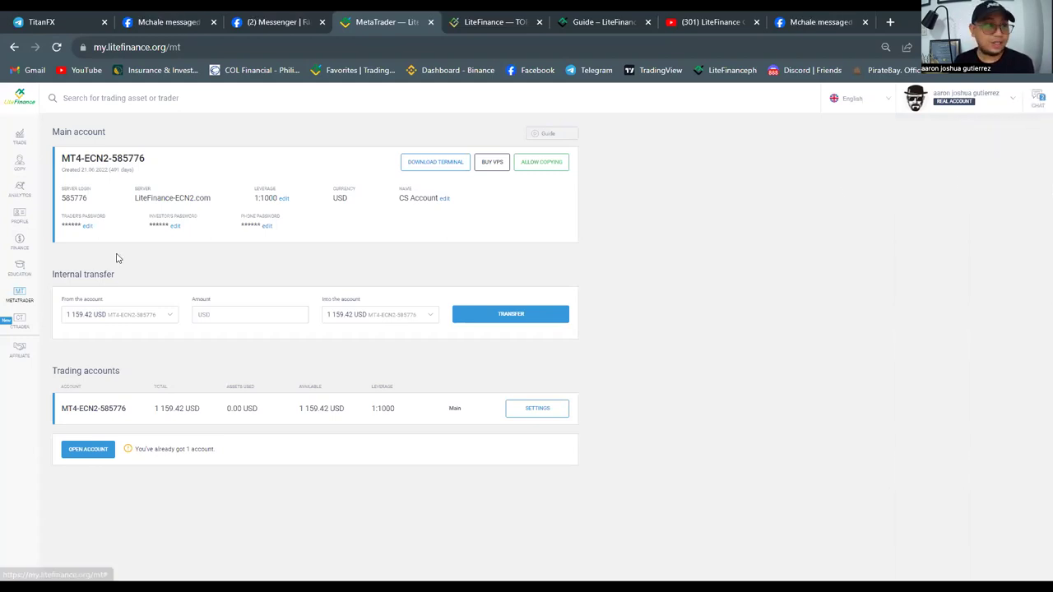
Browse the copy trading page's popular, high profitability and minimal risk trader rankings.
click(21, 166)
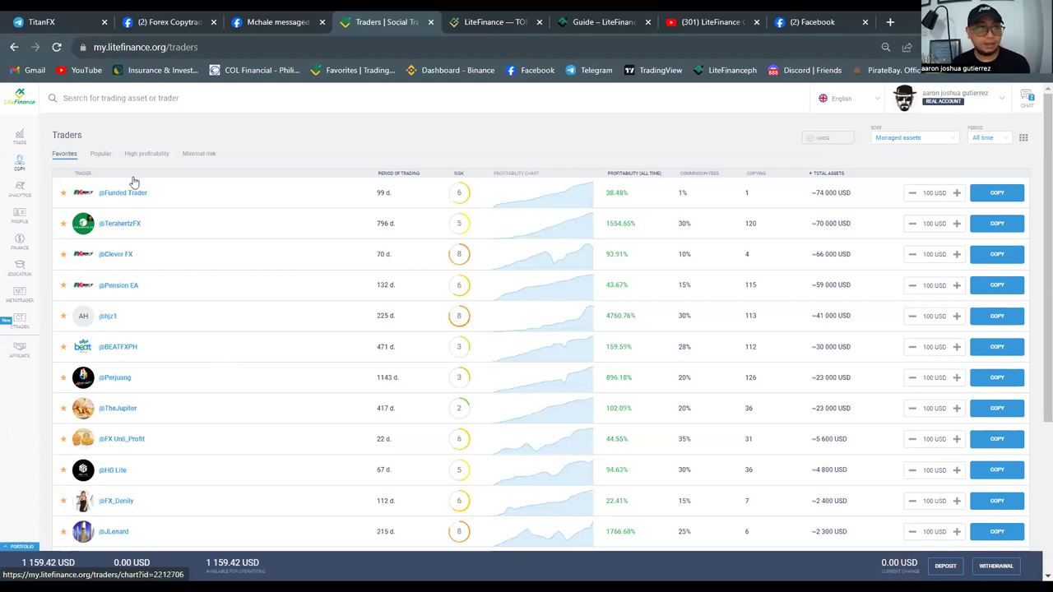
click(111, 160)
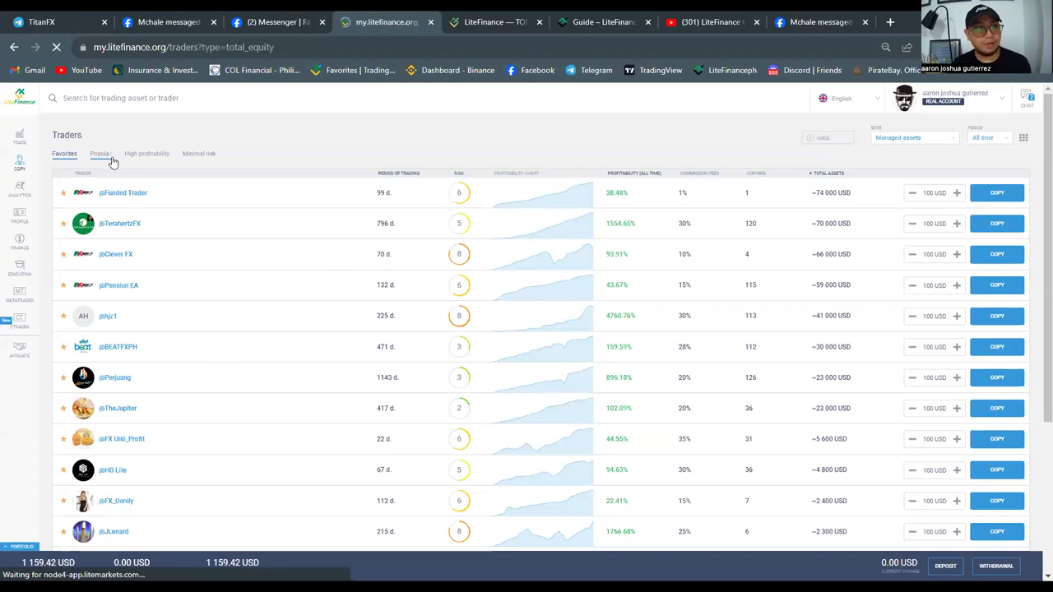
scroll(773, 276, down, 3)
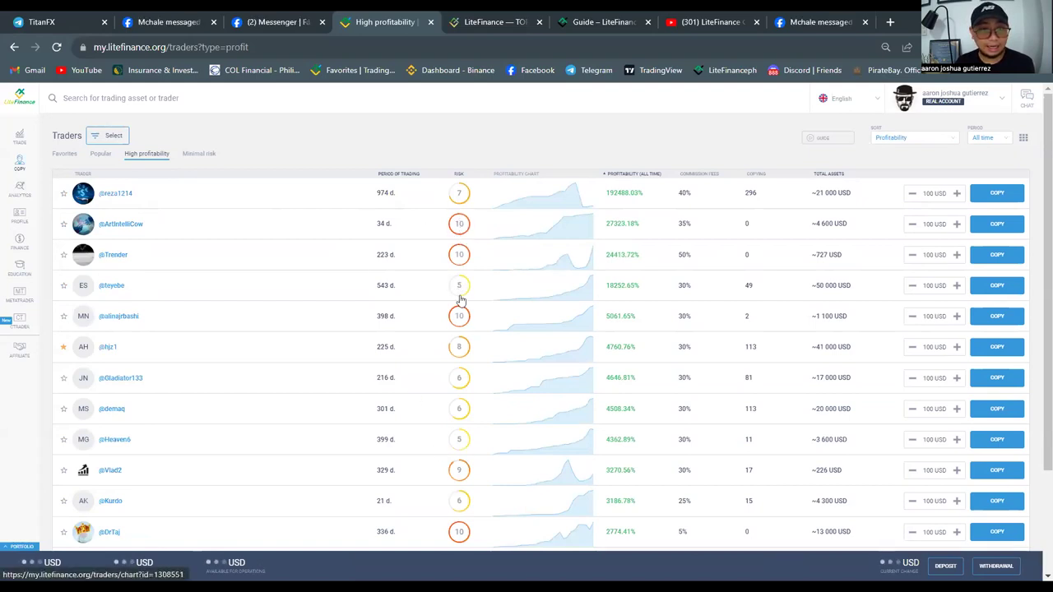
click(199, 154)
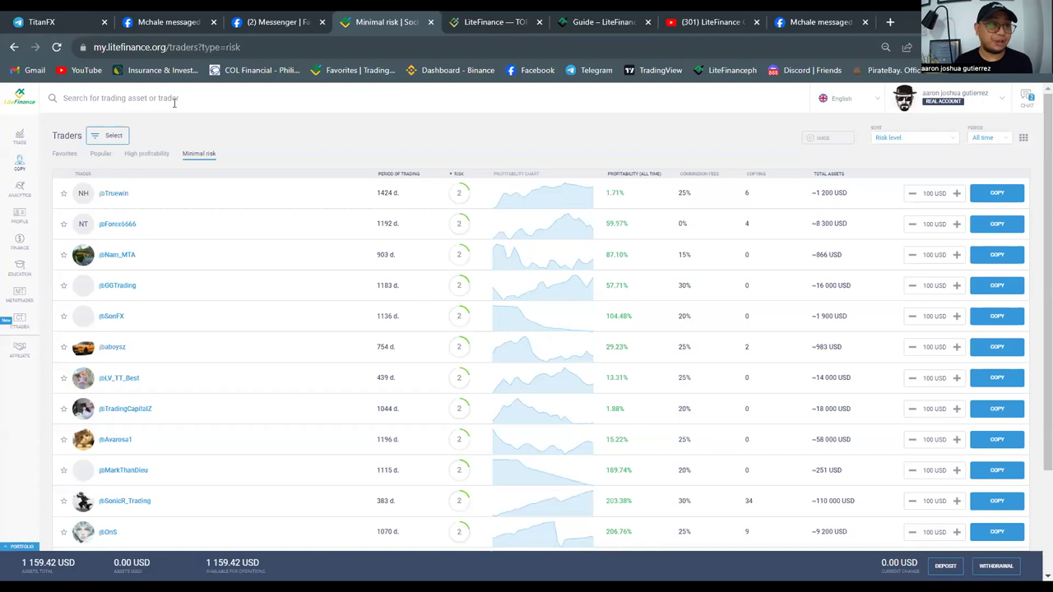
Search for the trader "beat" among the trading assets and traders.
click(110, 97)
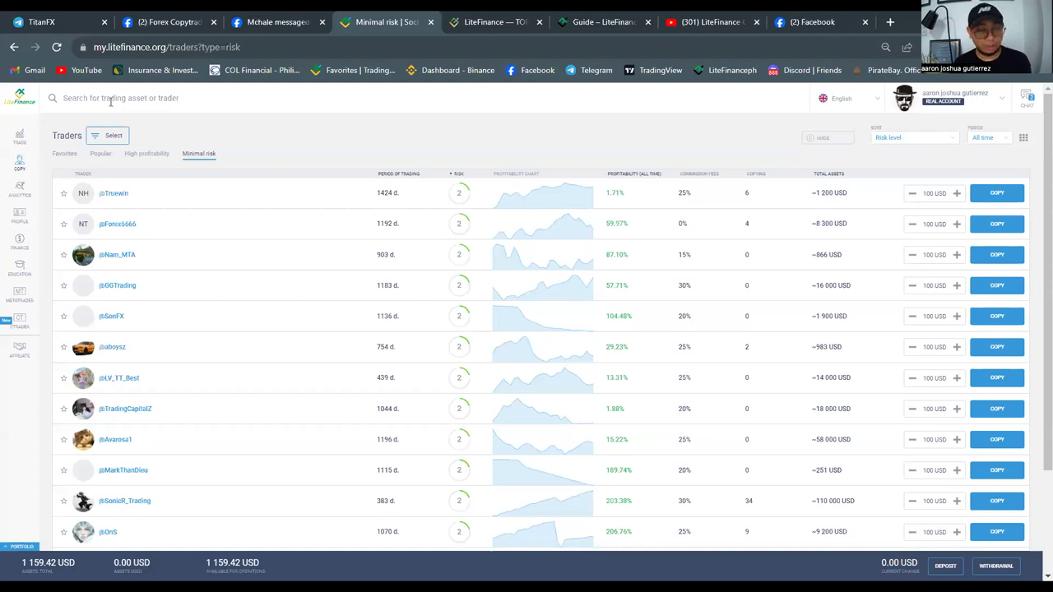
text(beat)
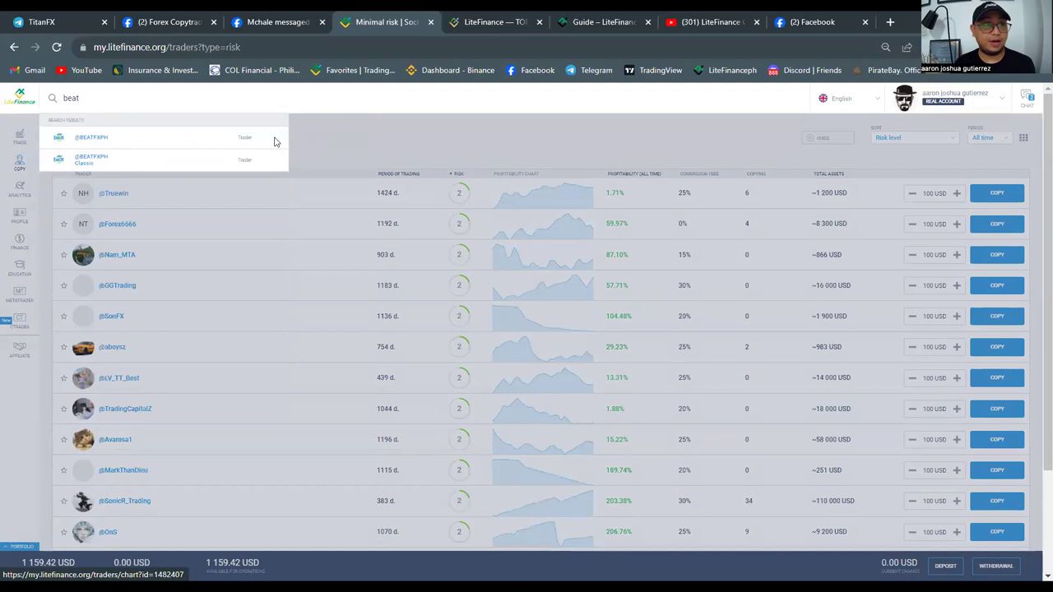
click(227, 158)
Look through the whole list of favorite traders with their risk levels and profitability charts.
click(66, 155)
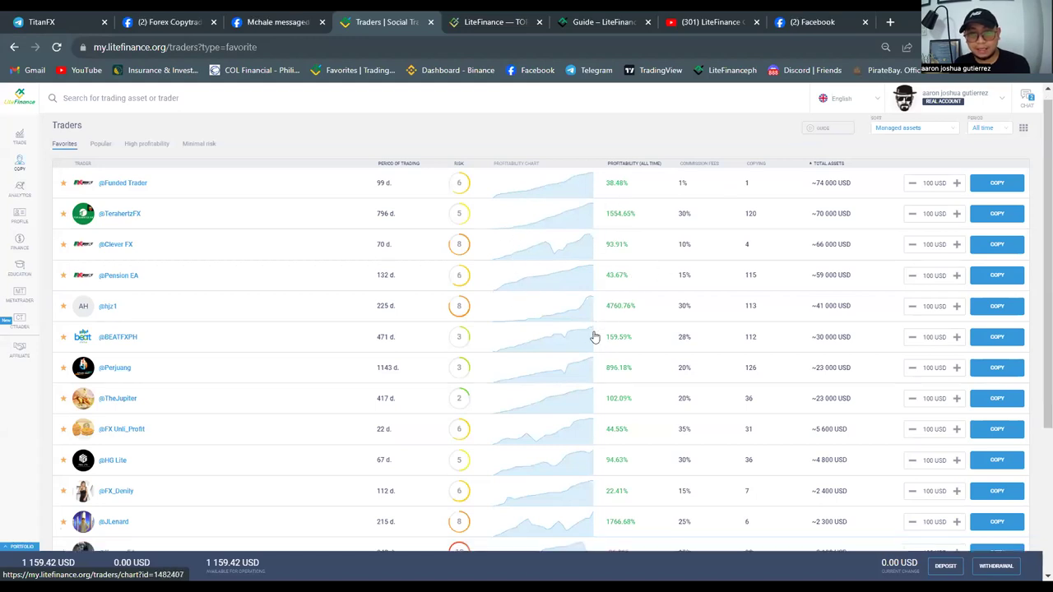
scroll(589, 313, down, 3)
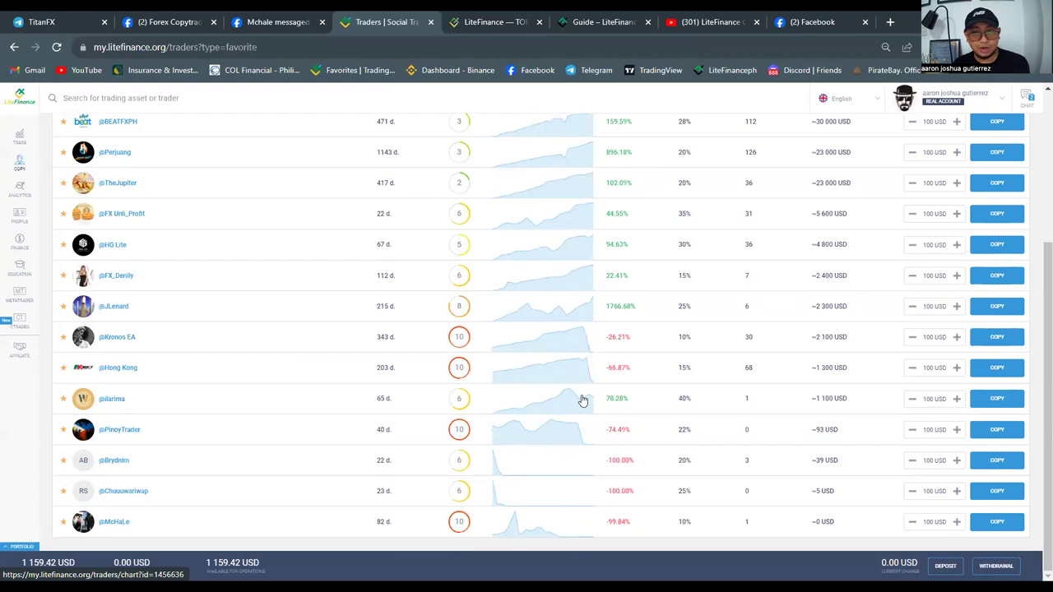
scroll(581, 397, up, 3)
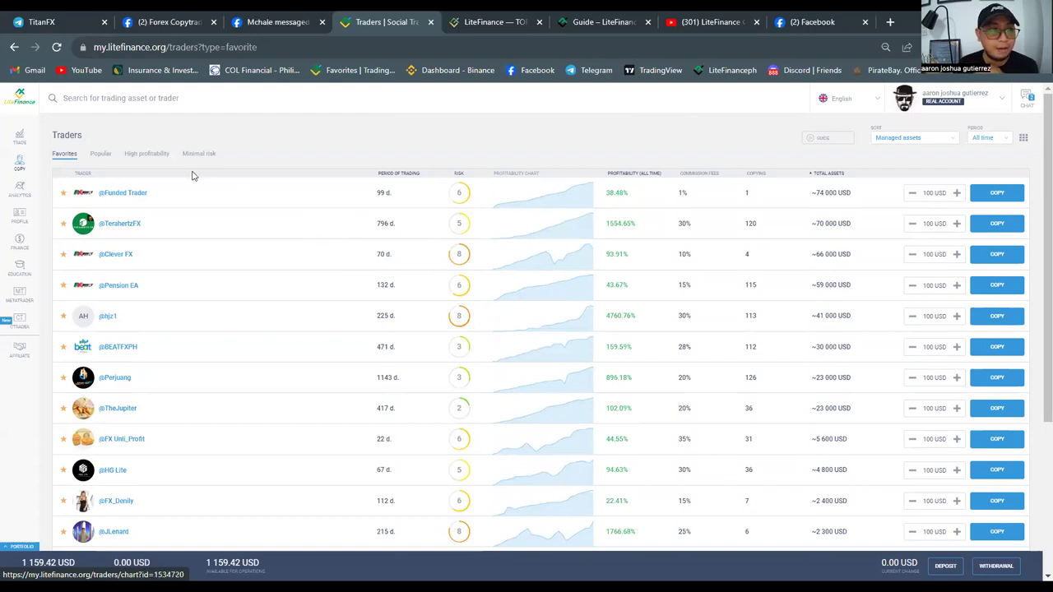
In the popular traders filter, set minimum profitability to -100, trading period to 0 days and copy traders to 0, keeping maximum risk at 10.
click(100, 154)
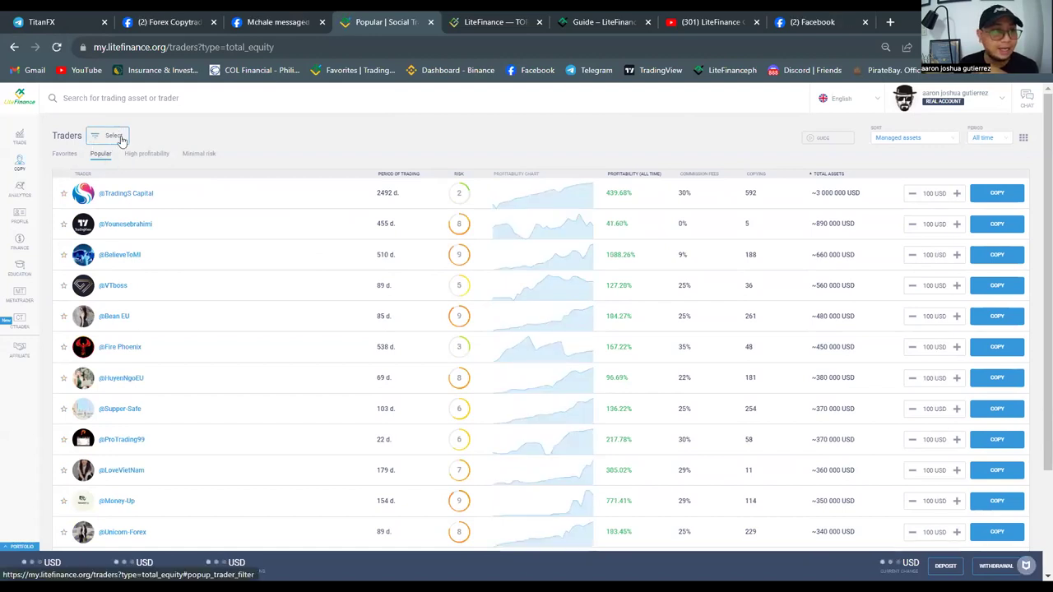
click(119, 137)
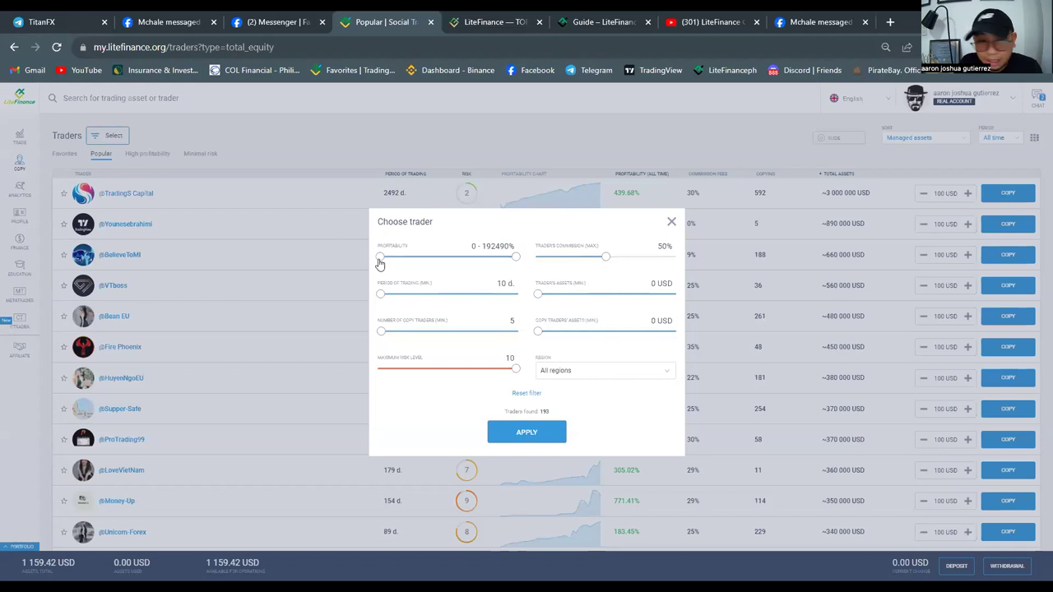
mouse_move(381, 261)
mouse_down()
mouse_move(394, 260)
mouse_move(372, 261)
mouse_up()
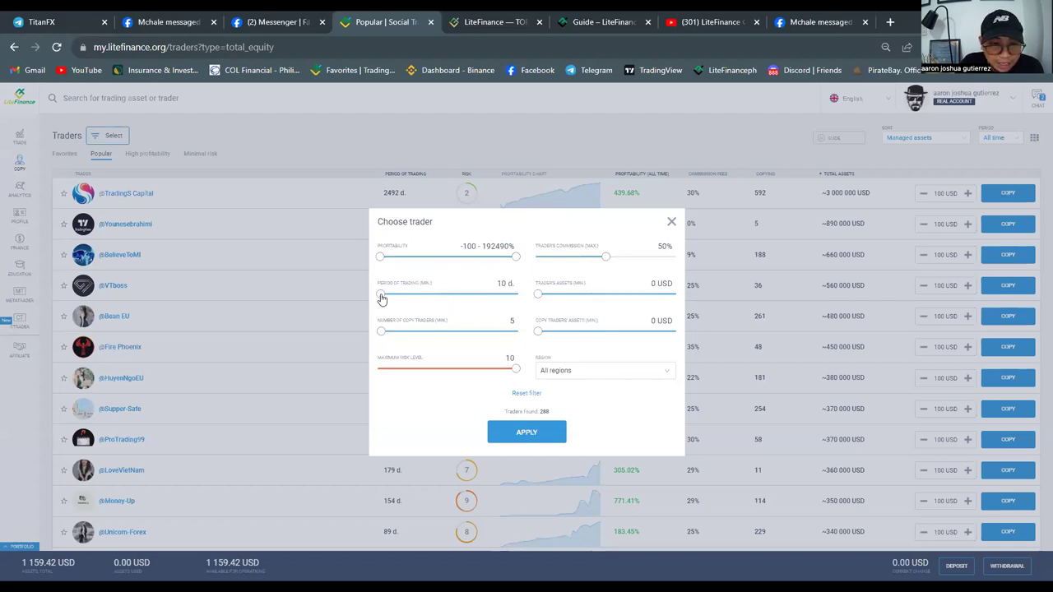
mouse_move(390, 301)
mouse_down()
mouse_move(367, 303)
mouse_move(409, 303)
mouse_move(372, 304)
mouse_up()
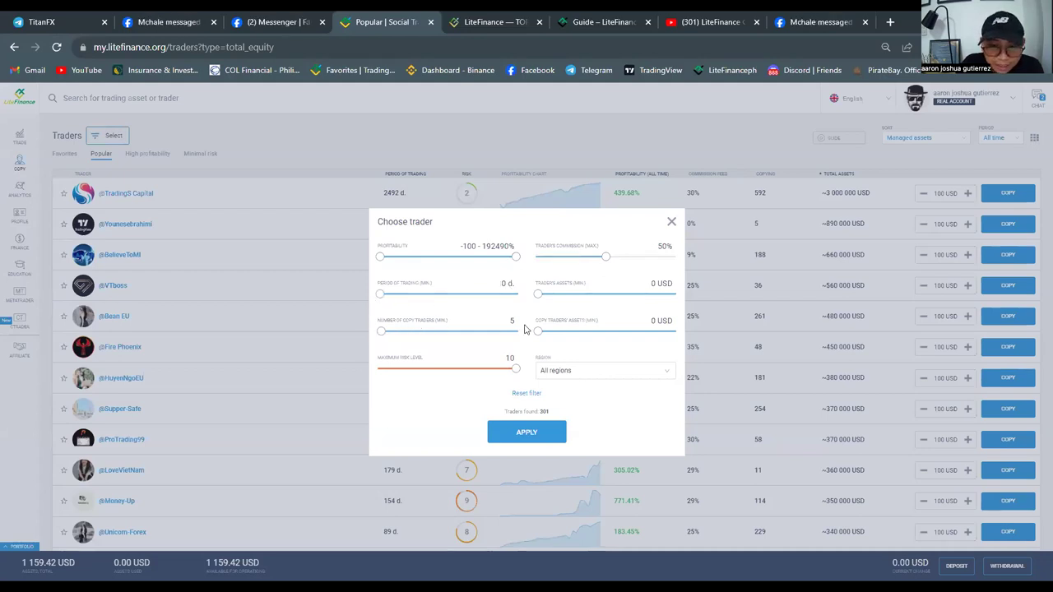
mouse_move(382, 338)
mouse_down()
mouse_move(392, 337)
mouse_move(369, 336)
mouse_up()
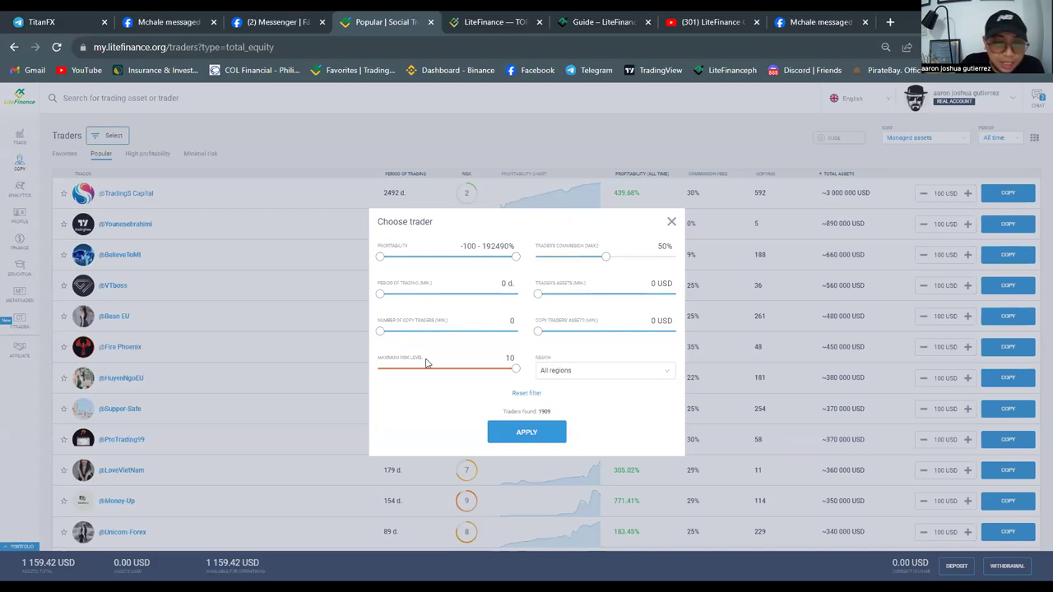
mouse_move(513, 375)
mouse_down()
mouse_move(433, 374)
mouse_move(502, 370)
mouse_up()
click(514, 375)
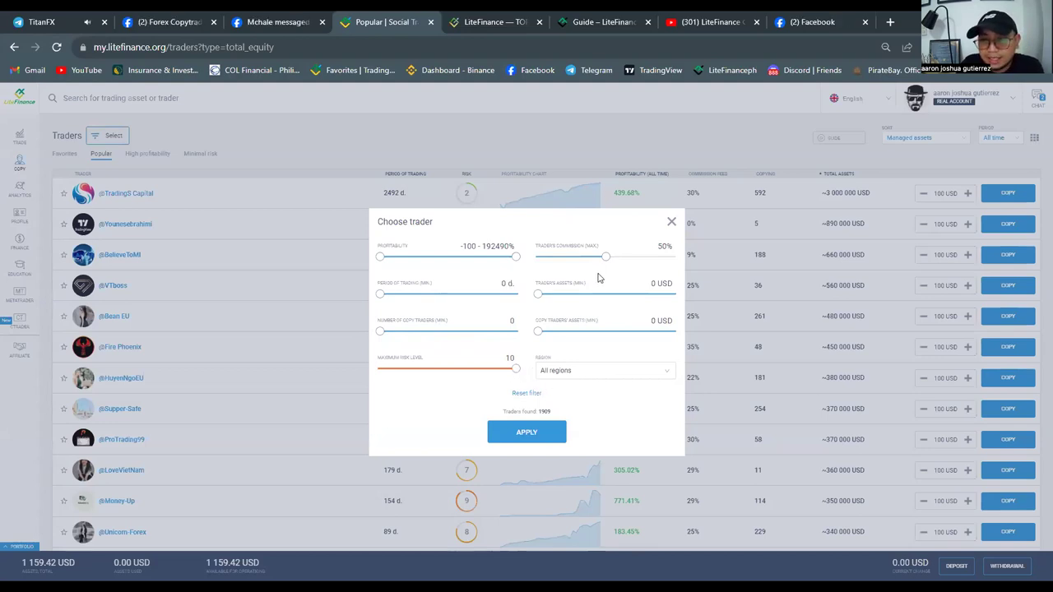
In the trader filter, set maximum trader's commission to 100%, keeping minimum trader's assets and copy traders' assets at 0 USD.
drag(603, 260, 676, 262)
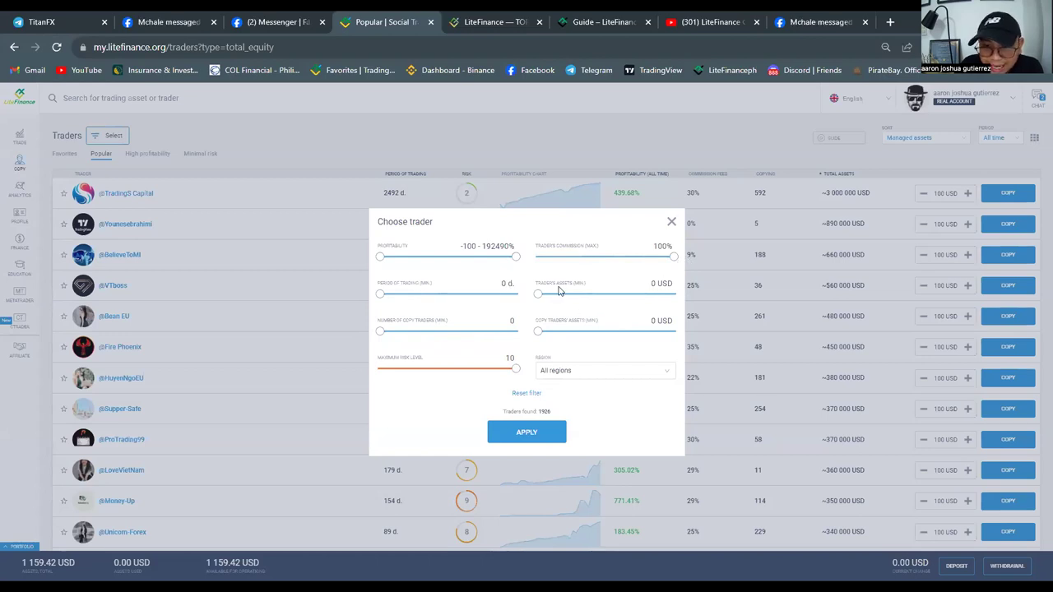
drag(552, 298, 532, 301)
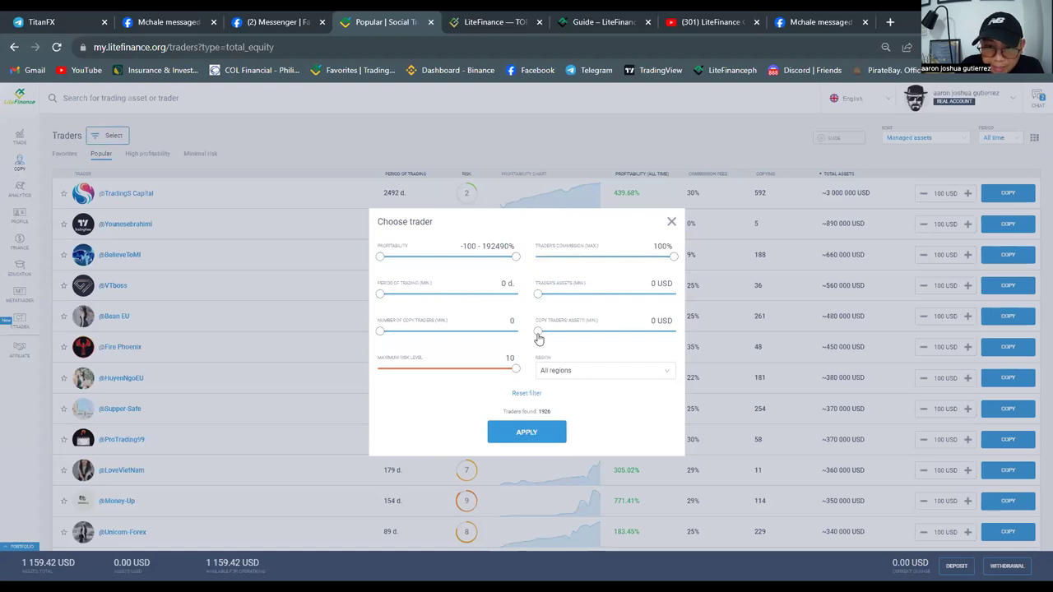
drag(543, 337, 536, 335)
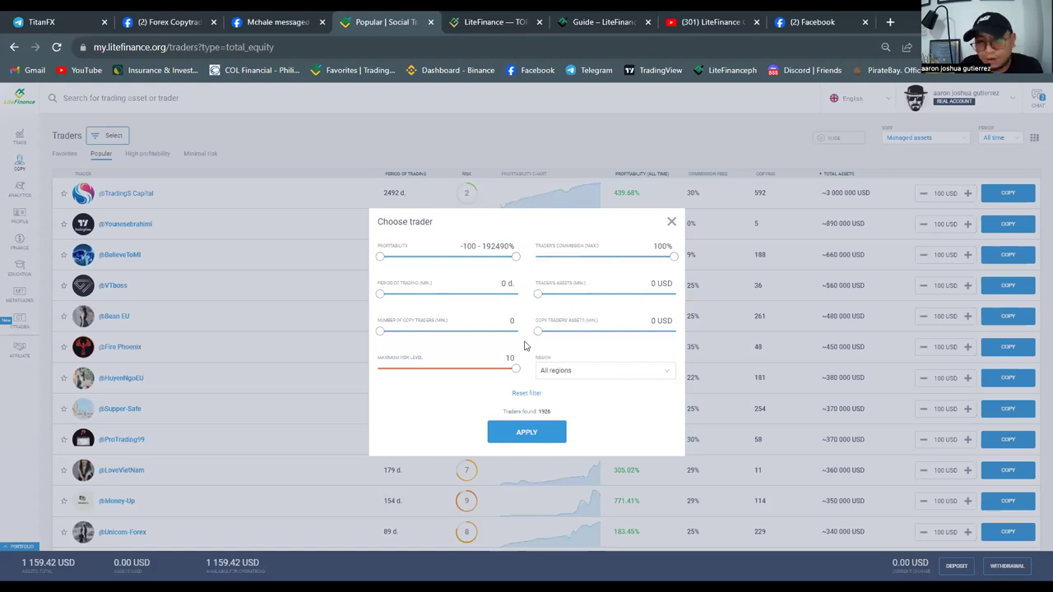
Set the filter's region to Philippines and apply the filter to the popular traders.
click(580, 375)
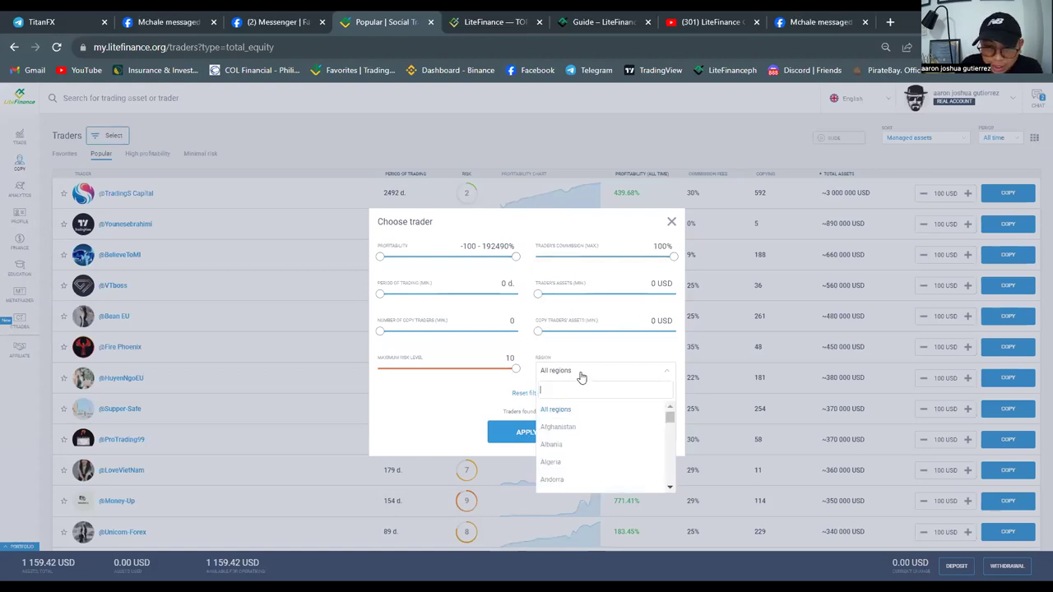
text(phil)
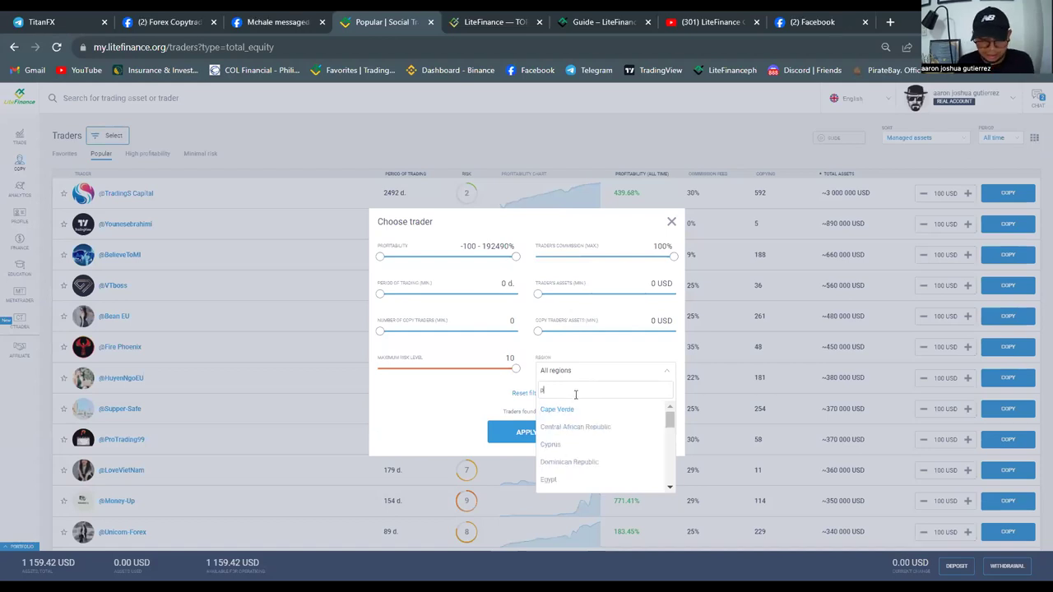
click(573, 409)
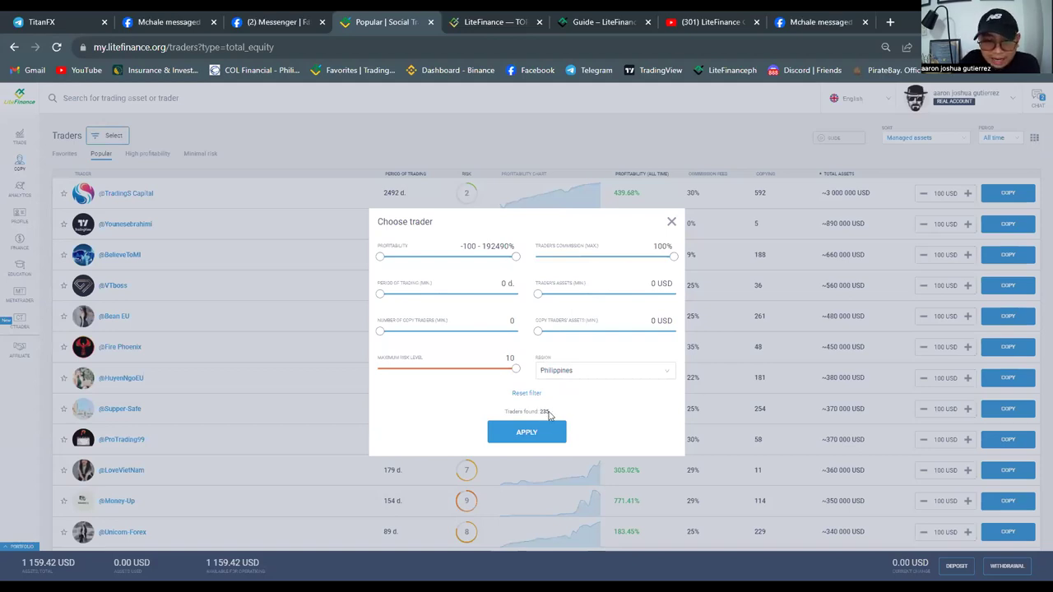
double_click(541, 411)
click(594, 428)
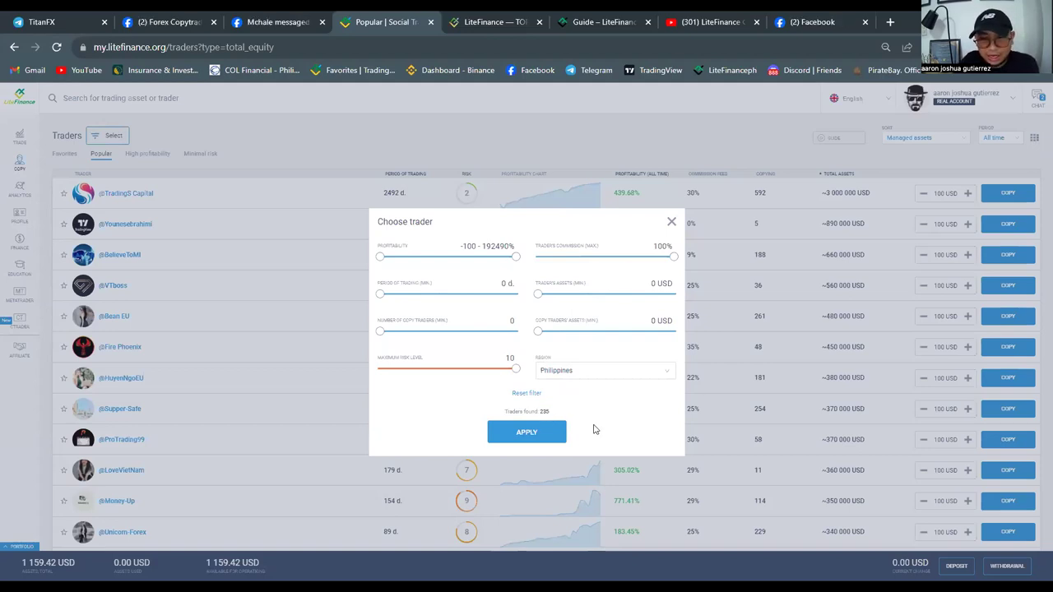
click(547, 434)
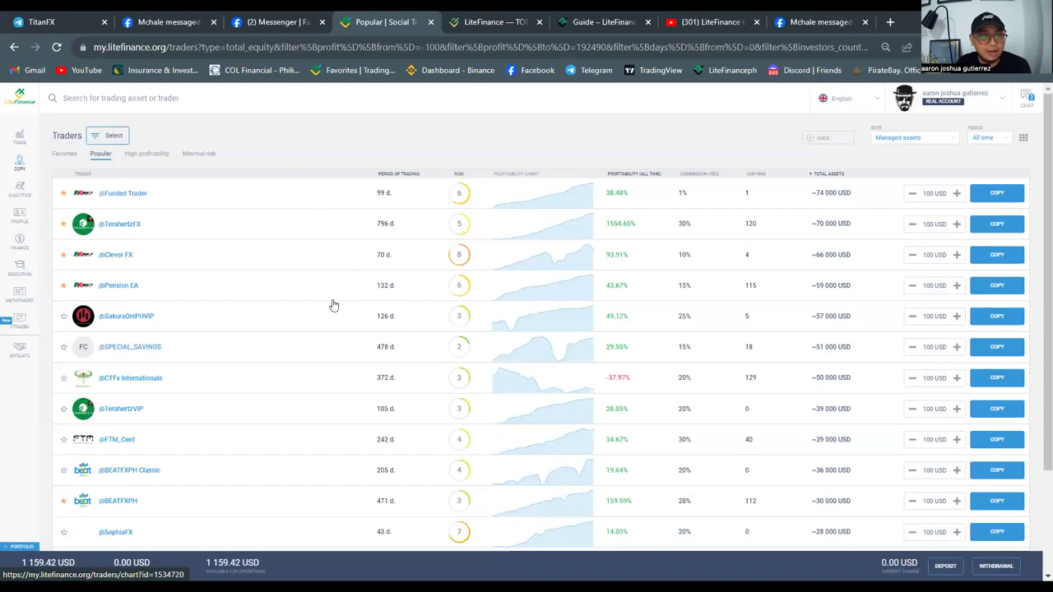
Look through the filtered traders and add SPECIAL_SAVINGS, TerahertzVIP and BEATFXPH Classic to the favorites.
scroll(333, 305, down, 12)
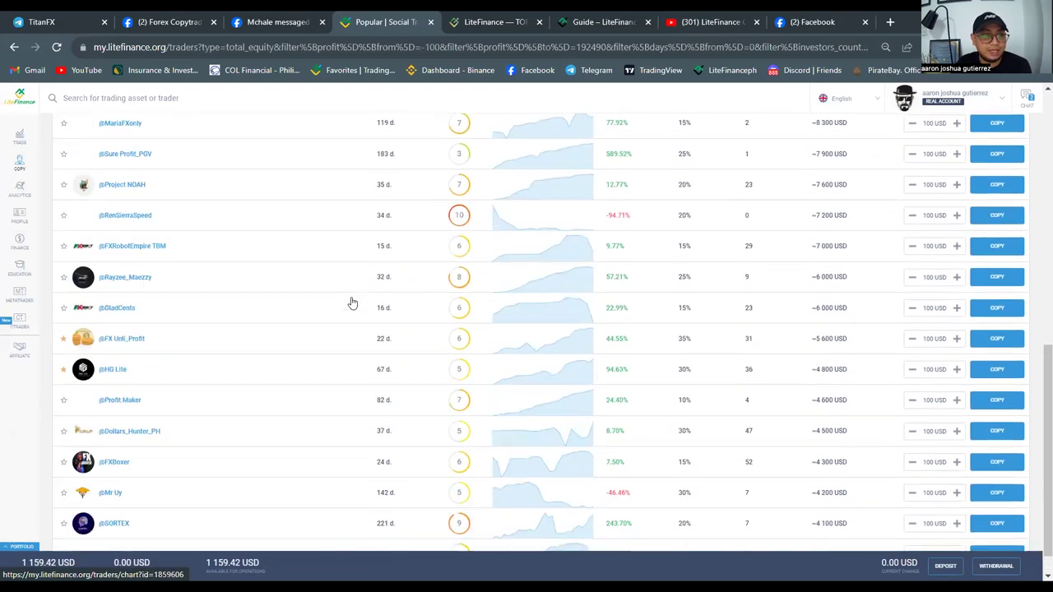
scroll(353, 303, down, 1)
drag(1037, 301, 992, 189)
scroll(1037, 455, down, 5)
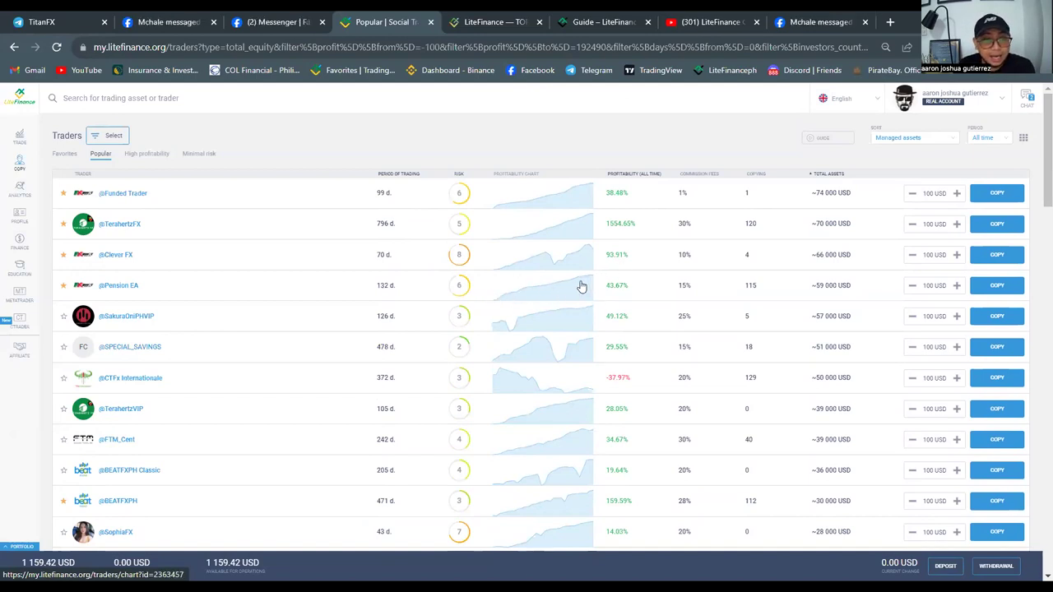
click(64, 194)
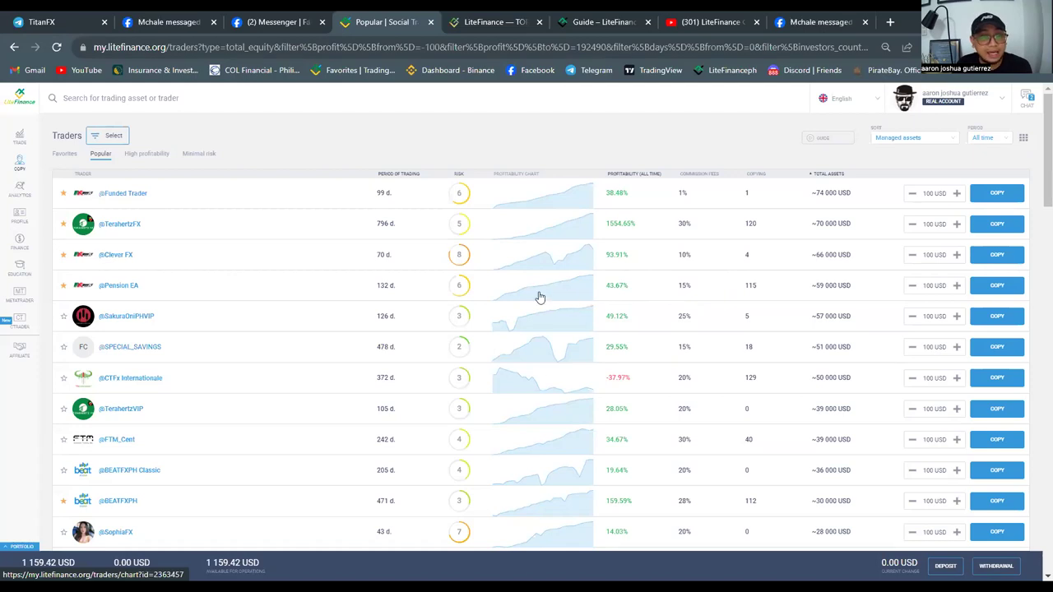
scroll(526, 333, down, 1)
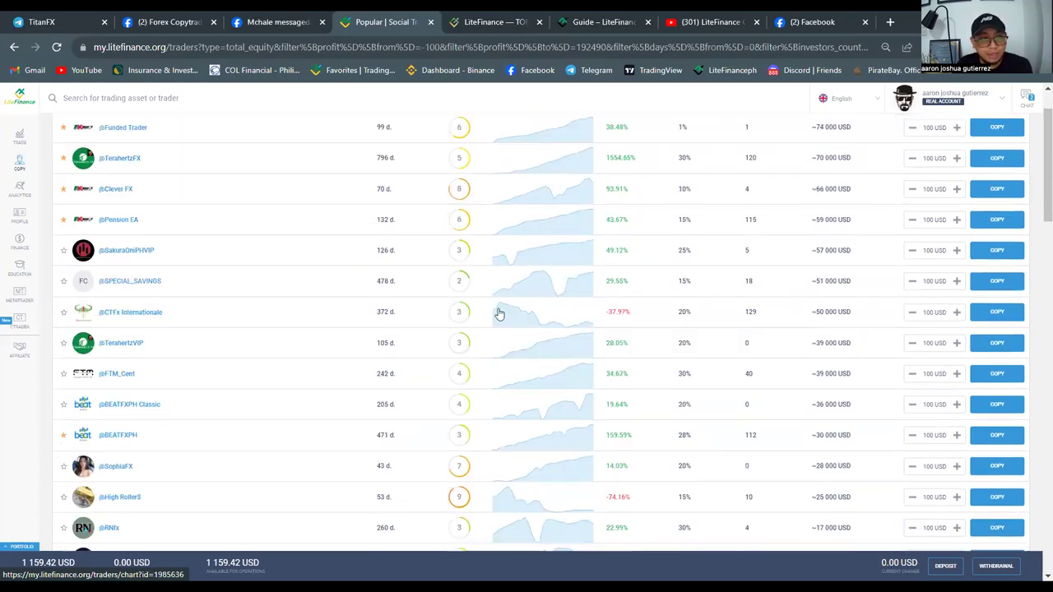
click(65, 283)
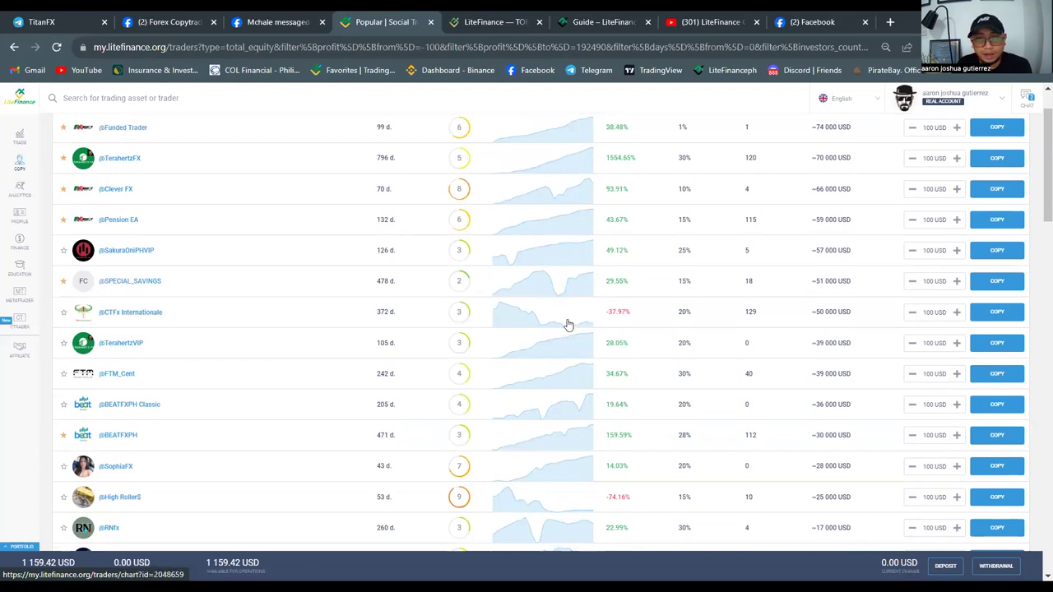
scroll(576, 313, down, 1)
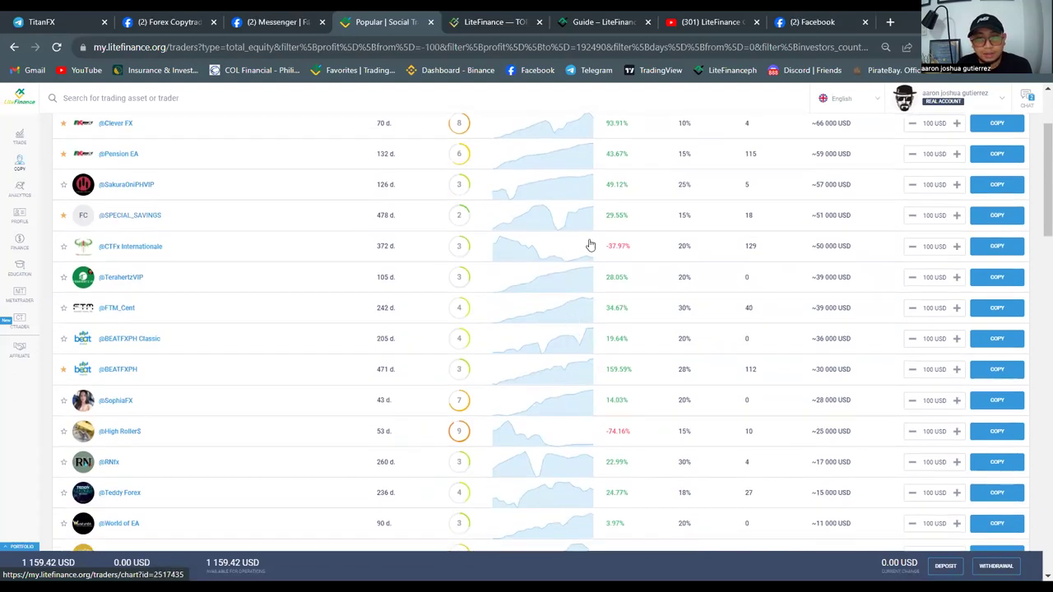
click(64, 280)
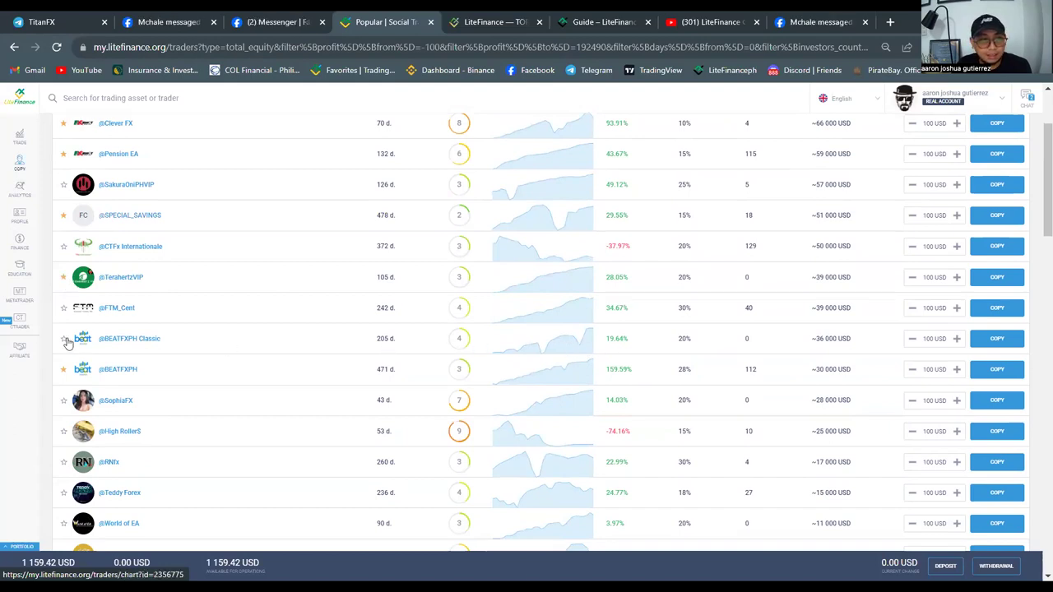
scroll(83, 371, down, 1)
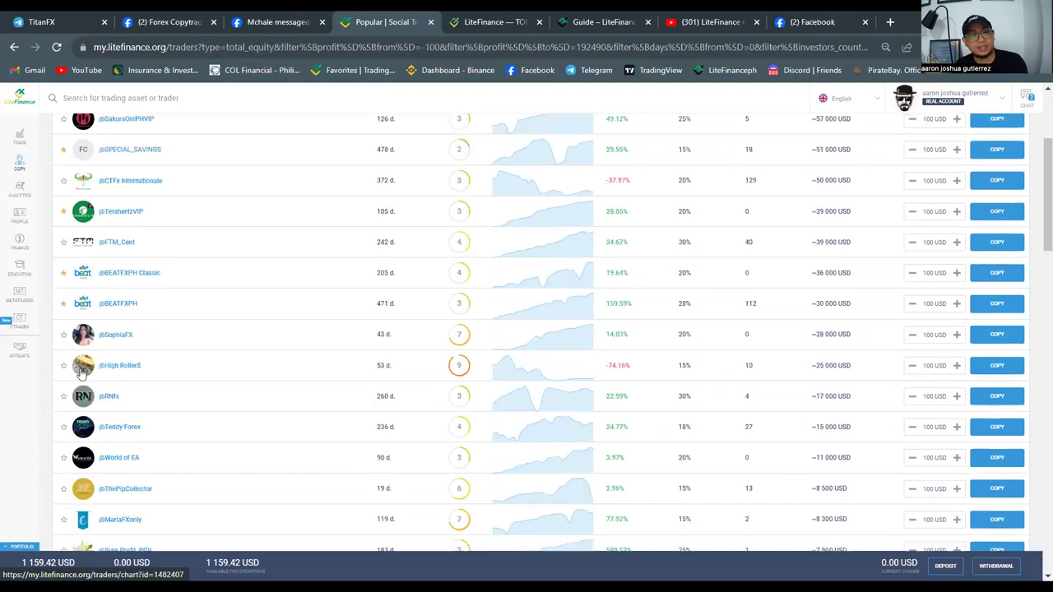
scroll(167, 389, up, 3)
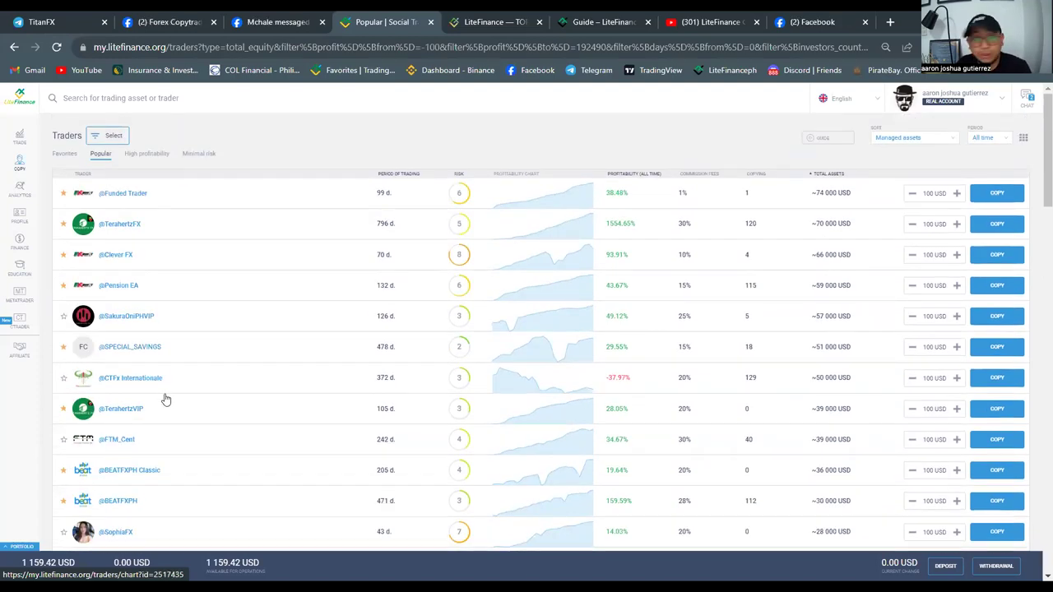
Review the favorite traders list and open BEATFXPH's profitability chart from it.
click(62, 155)
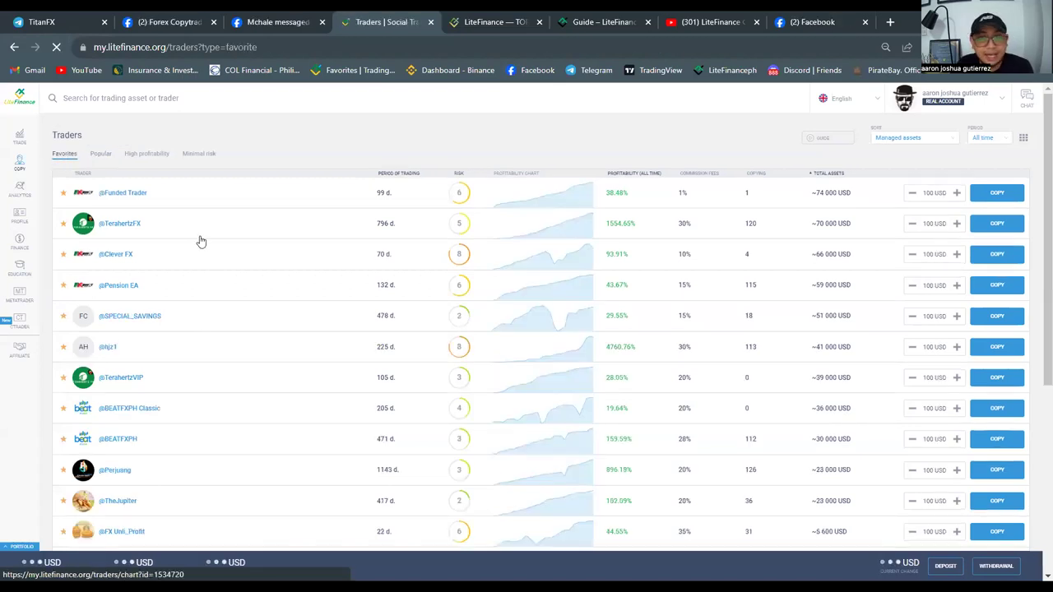
scroll(184, 440, down, 1)
scroll(185, 440, up, 1)
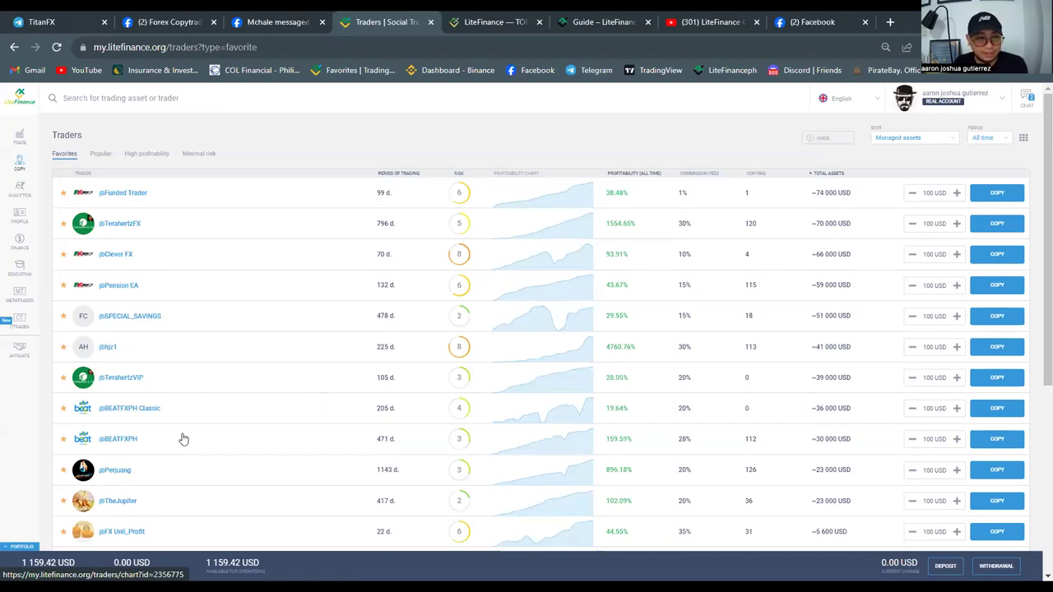
scroll(411, 378, down, 1)
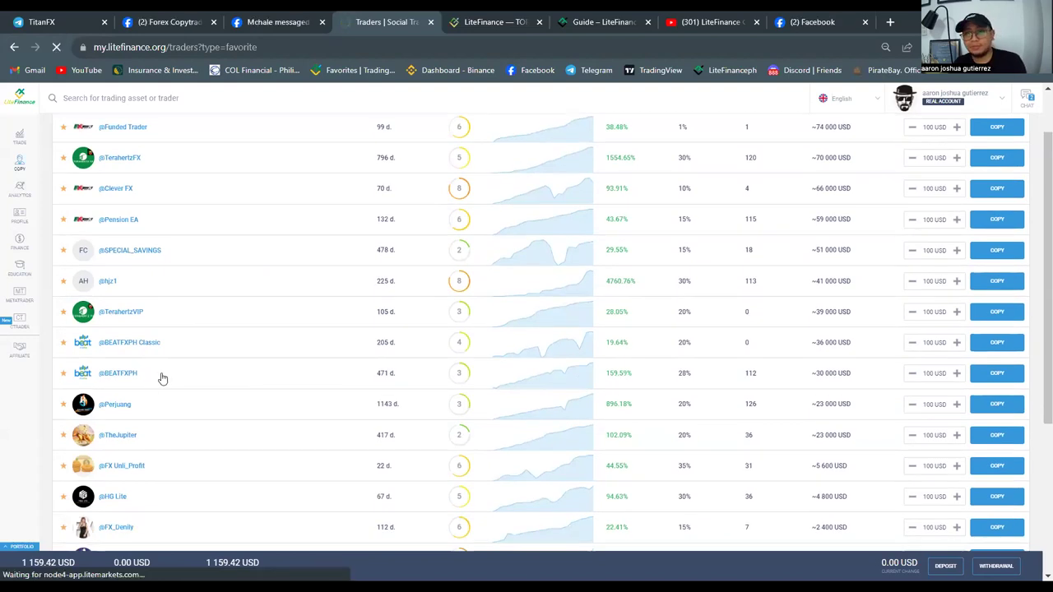
click(195, 378)
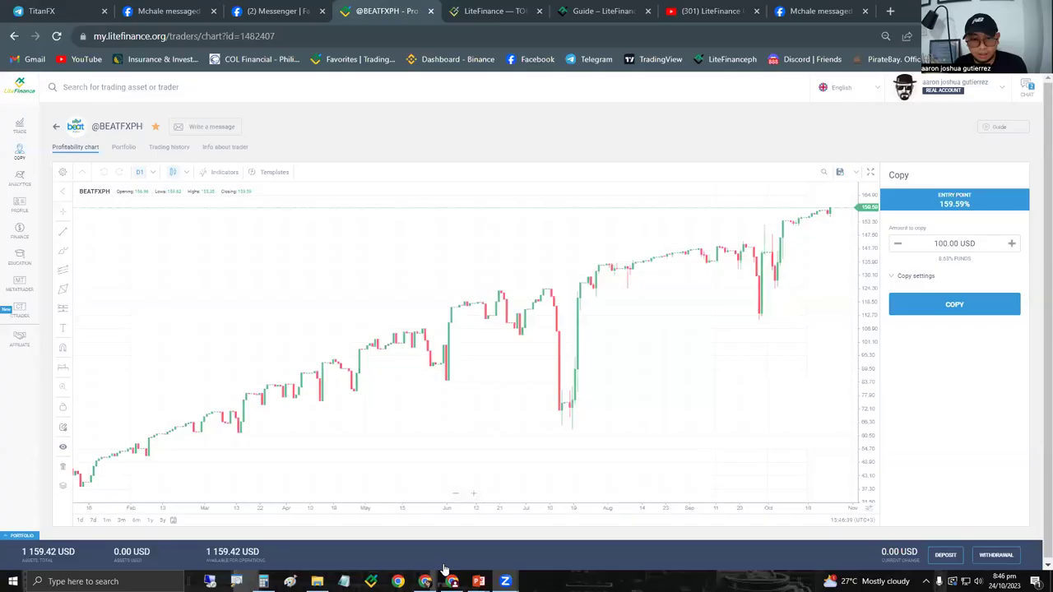
Switch to the PowerPoint presentation, end the slide show and display slide 26 with the checklist for selecting social traders.
mouse_move(478, 582)
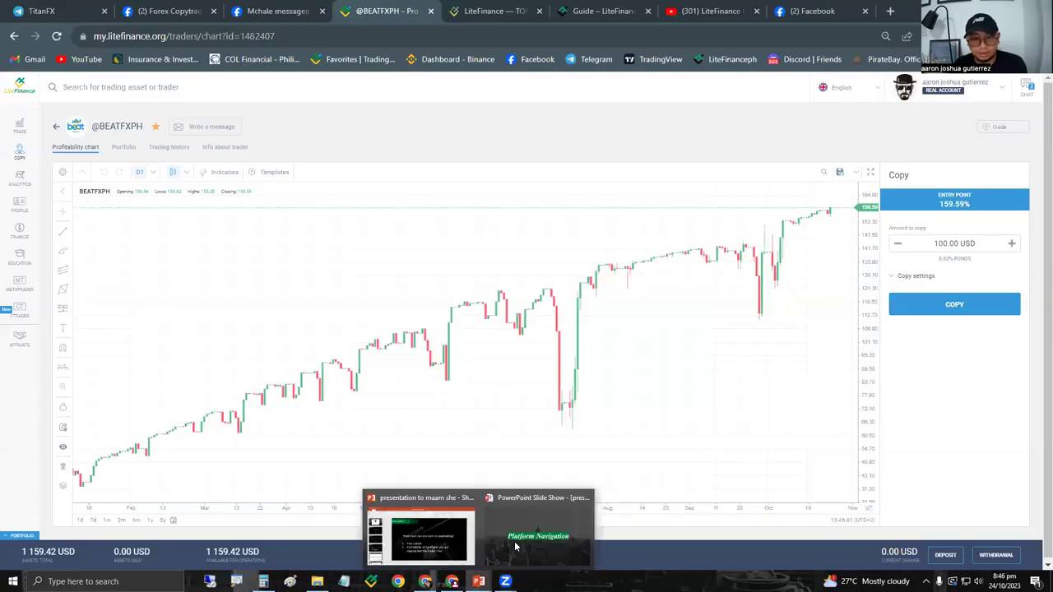
click(514, 540)
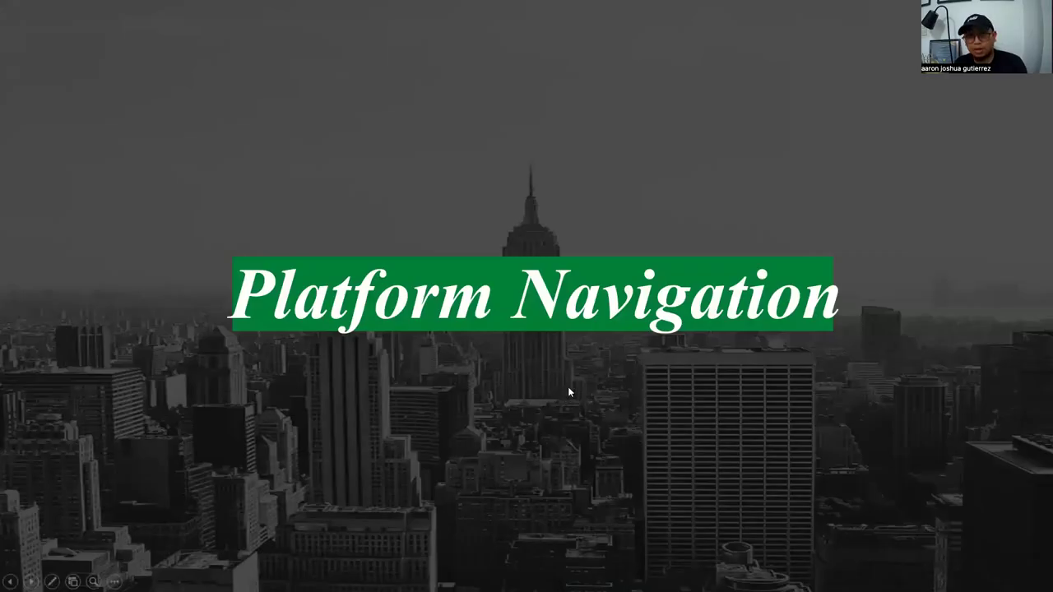
key(Escape)
click(118, 326)
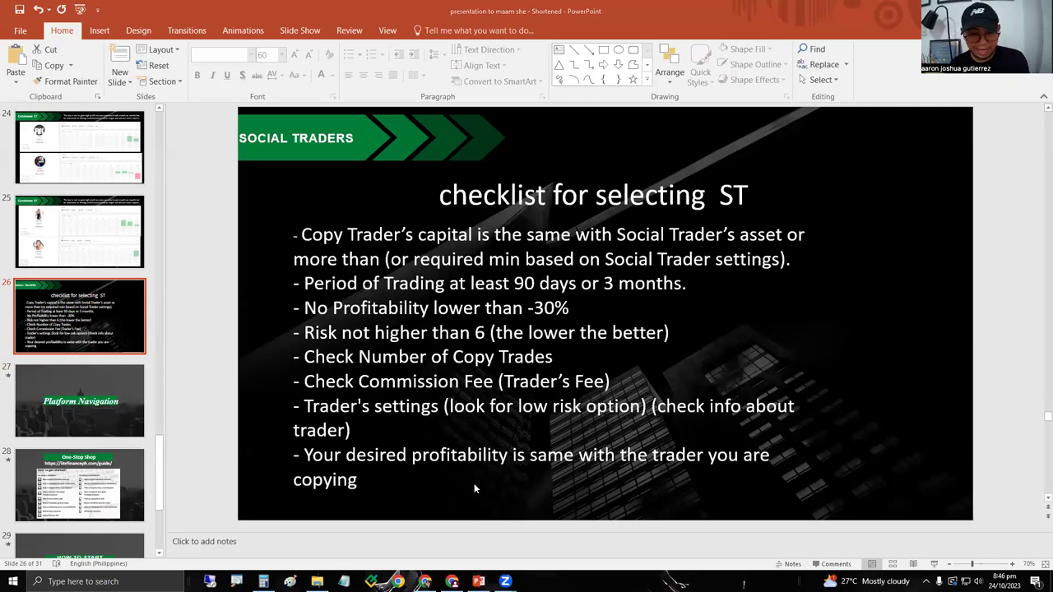
Return to the browser, open the information about trader BEATFXPH, and highlight the minimum and recommended amounts in the description.
key(alt+Tab)
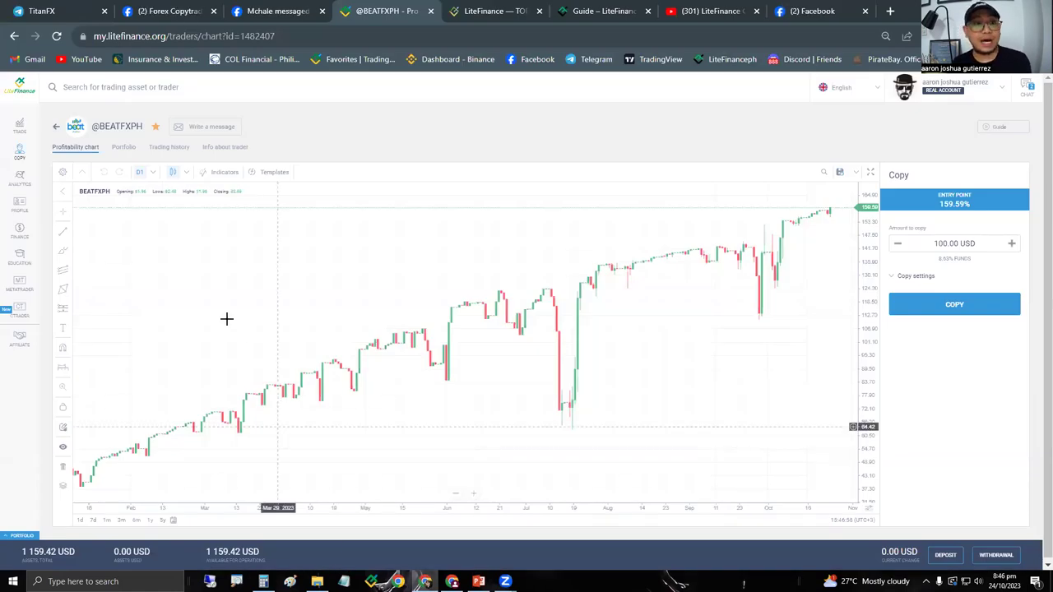
click(221, 148)
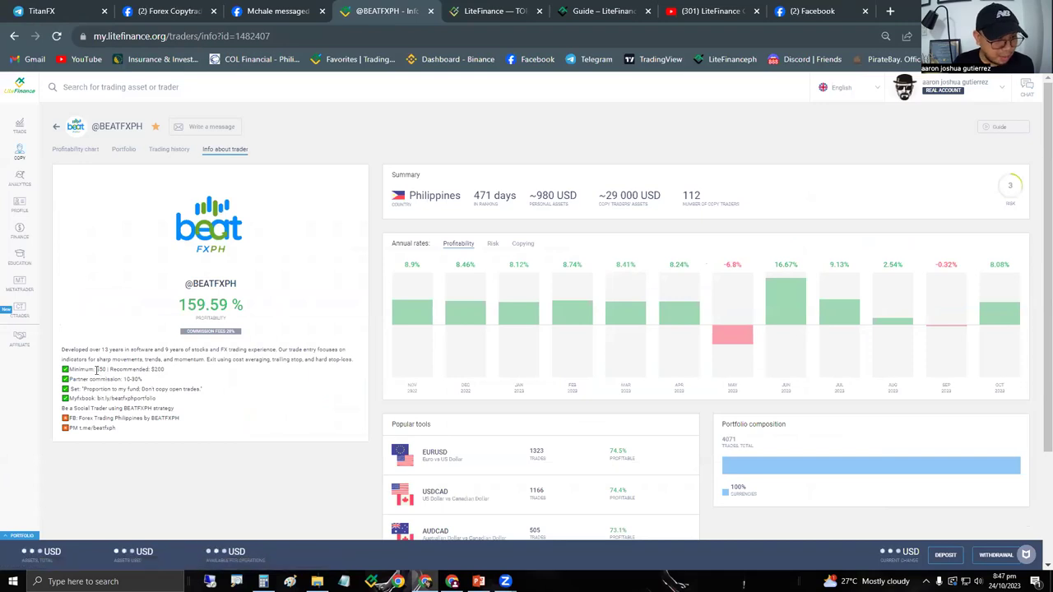
double_click(102, 369)
click(113, 371)
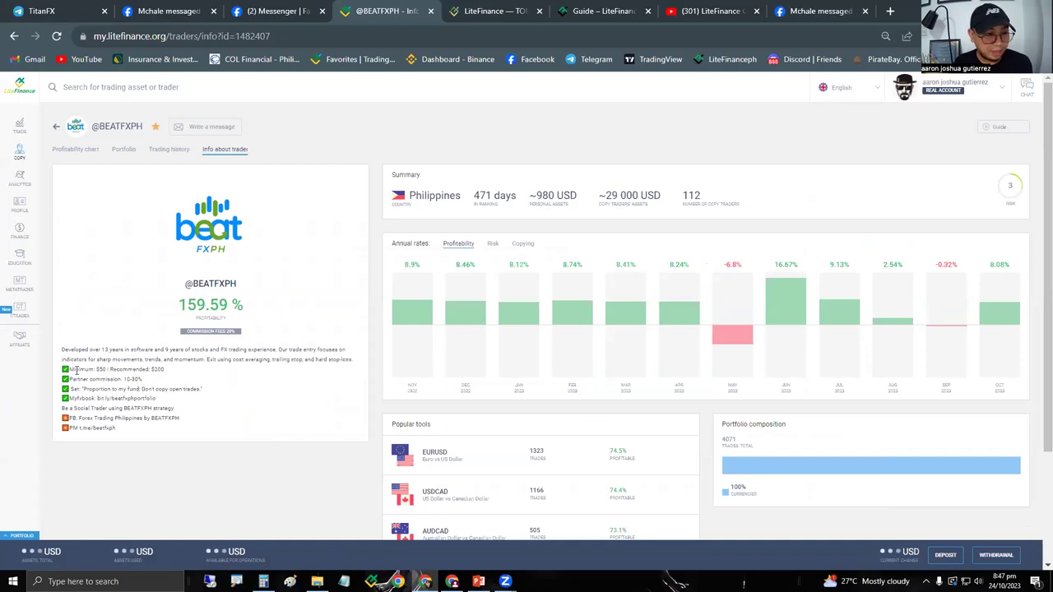
drag(92, 369, 87, 369)
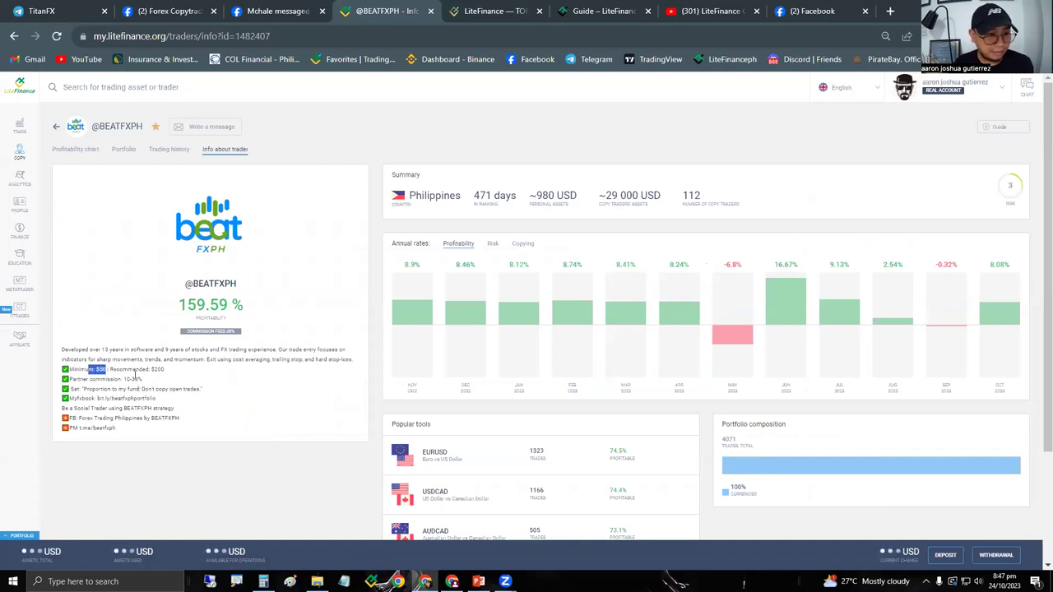
click(148, 380)
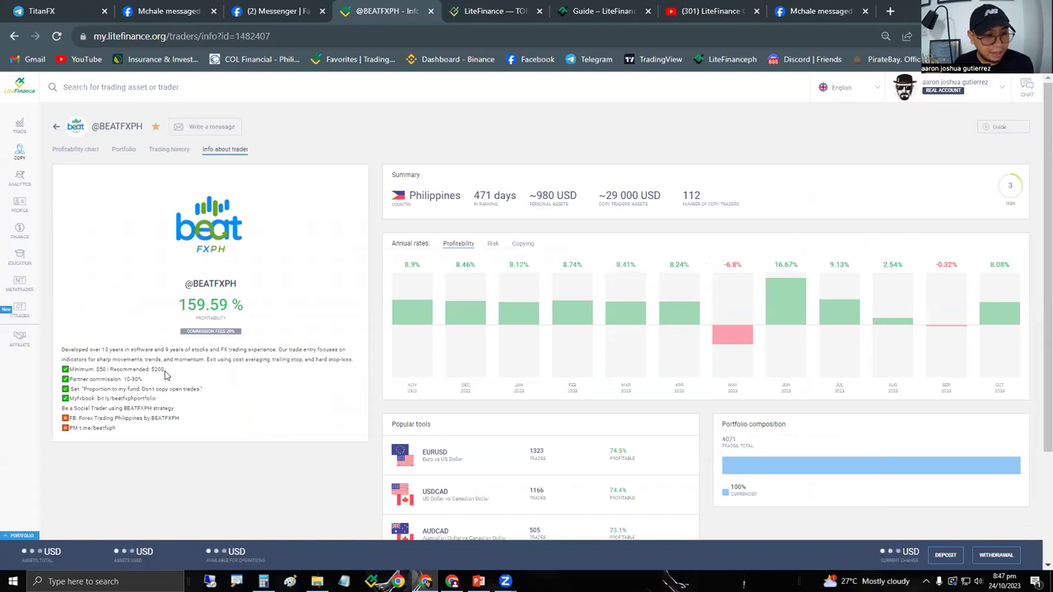
double_click(157, 369)
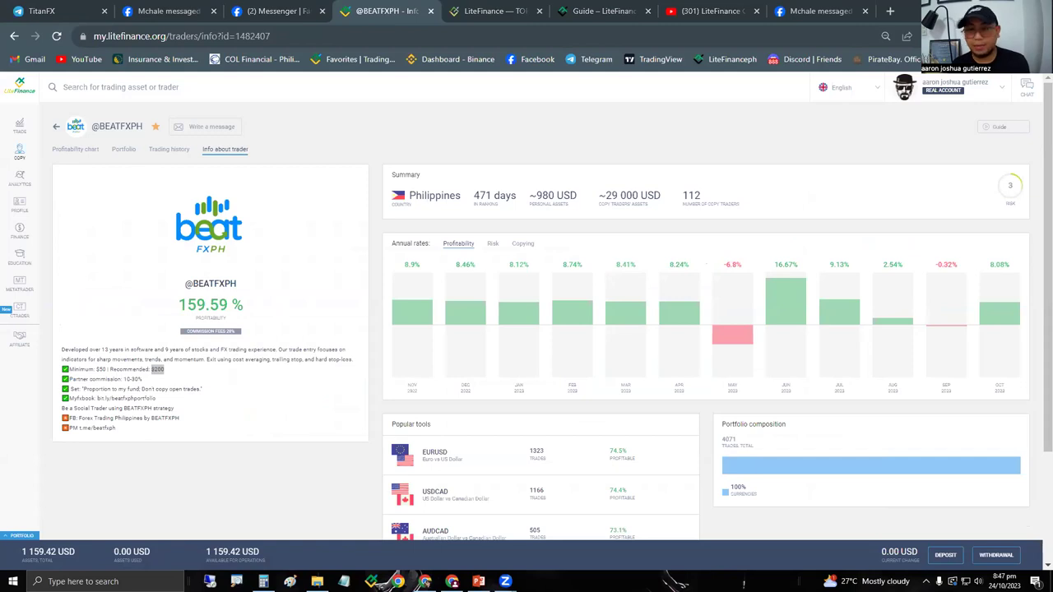
Consult the checklist slide in PowerPoint again, return to BEATFXPH's information in the browser and highlight the days in ranking.
key(alt+Tab)
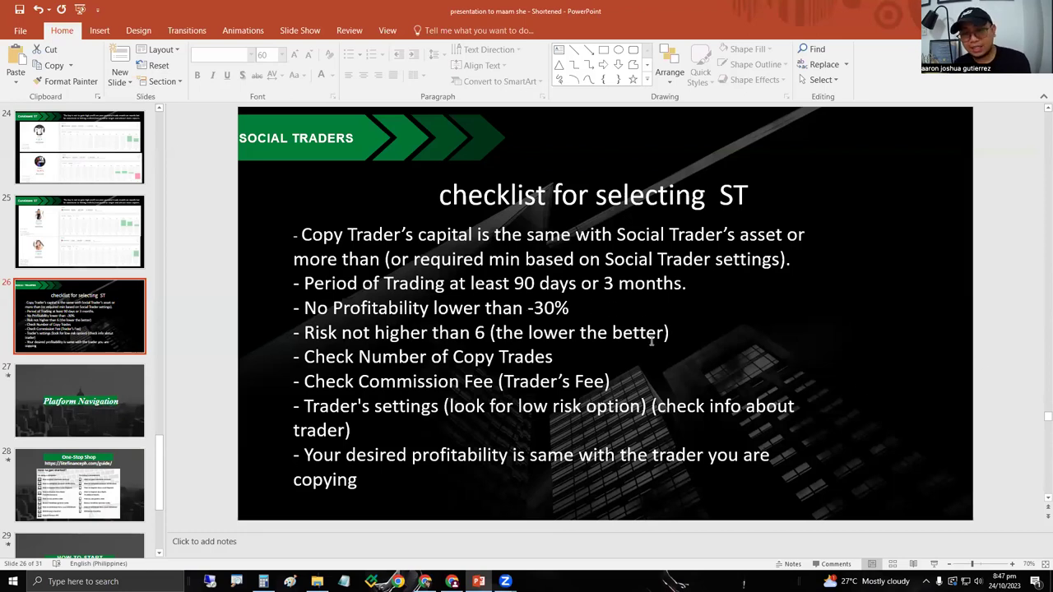
key(alt+Tab)
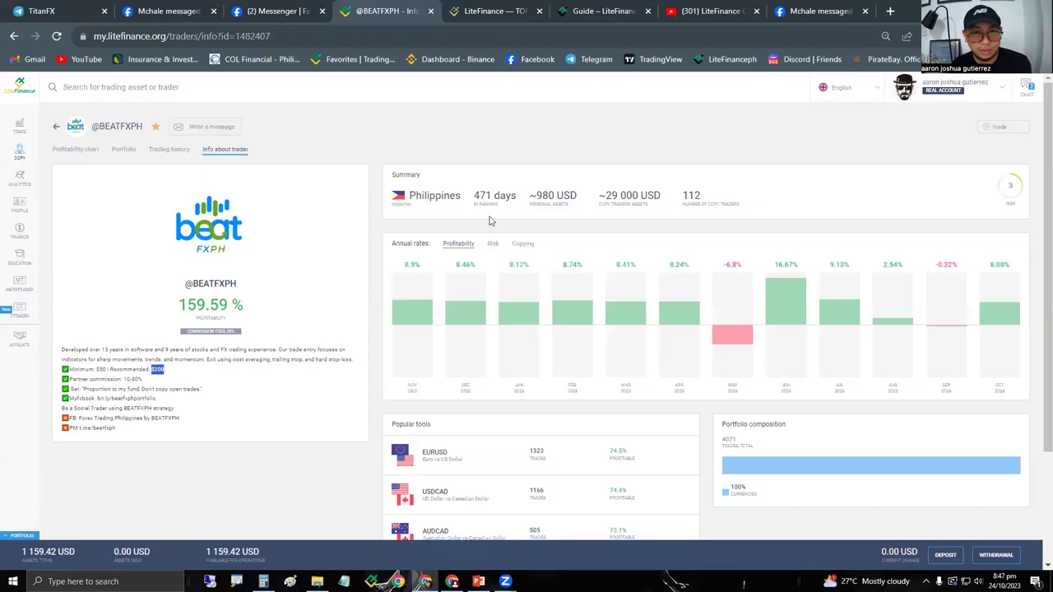
click(484, 222)
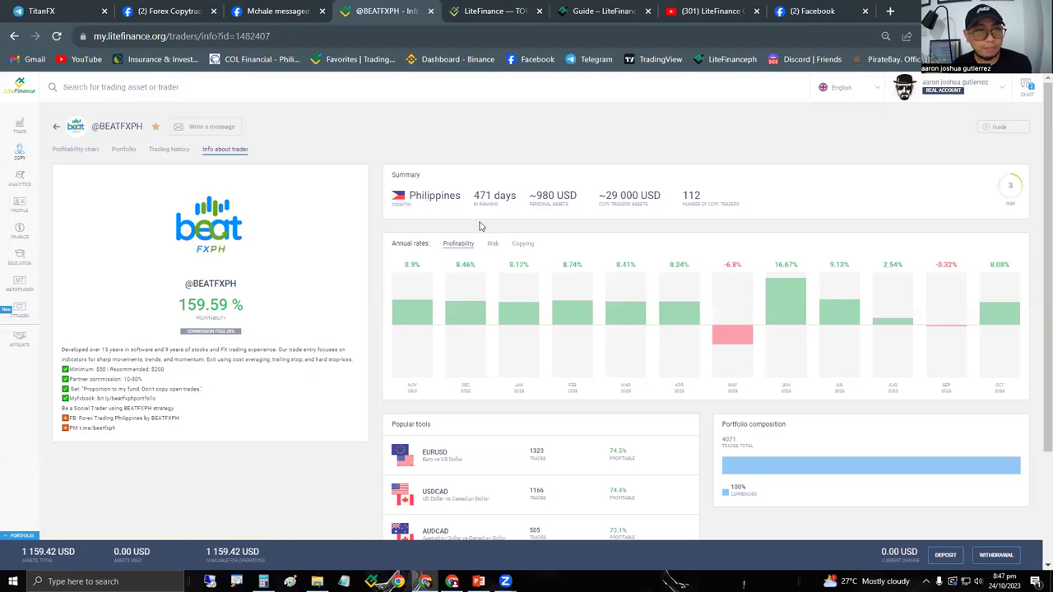
drag(473, 206, 516, 204)
click(495, 215)
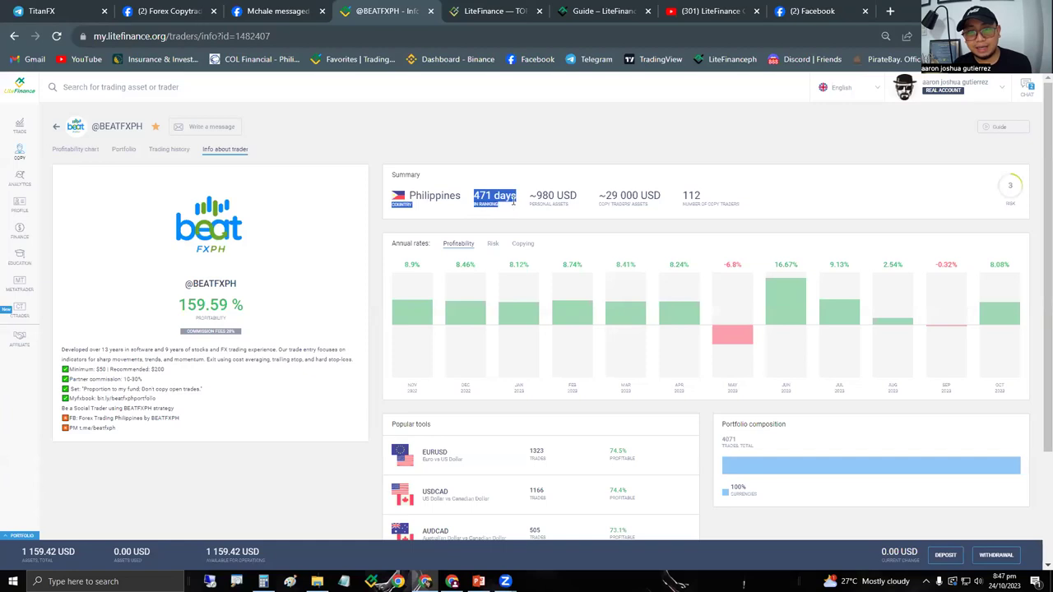
click(505, 227)
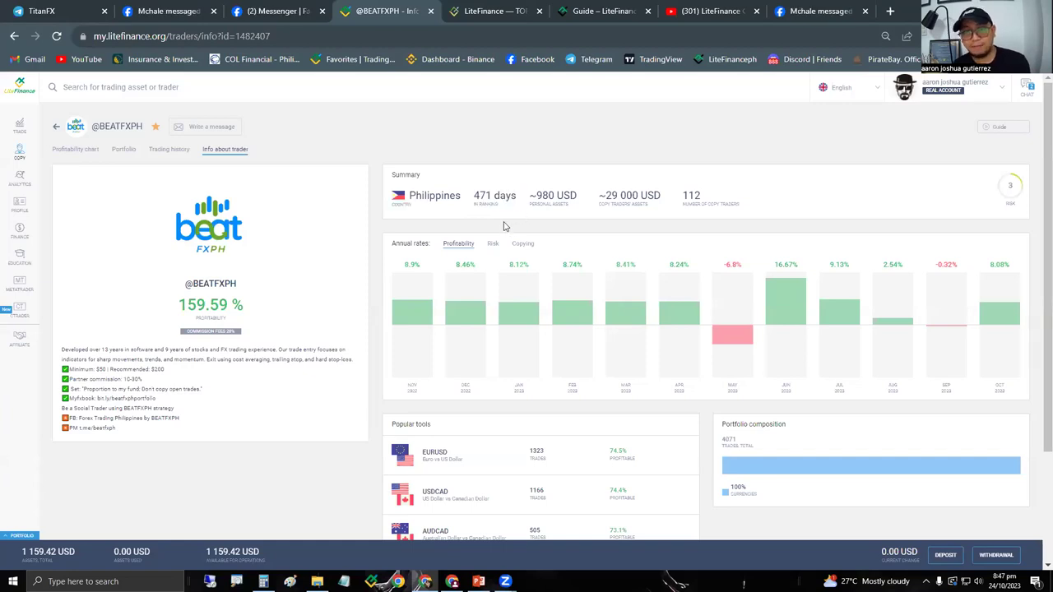
Highlight the time in ranking in BEATFXPH's summary once more.
drag(473, 197, 515, 211)
click(485, 196)
click(517, 216)
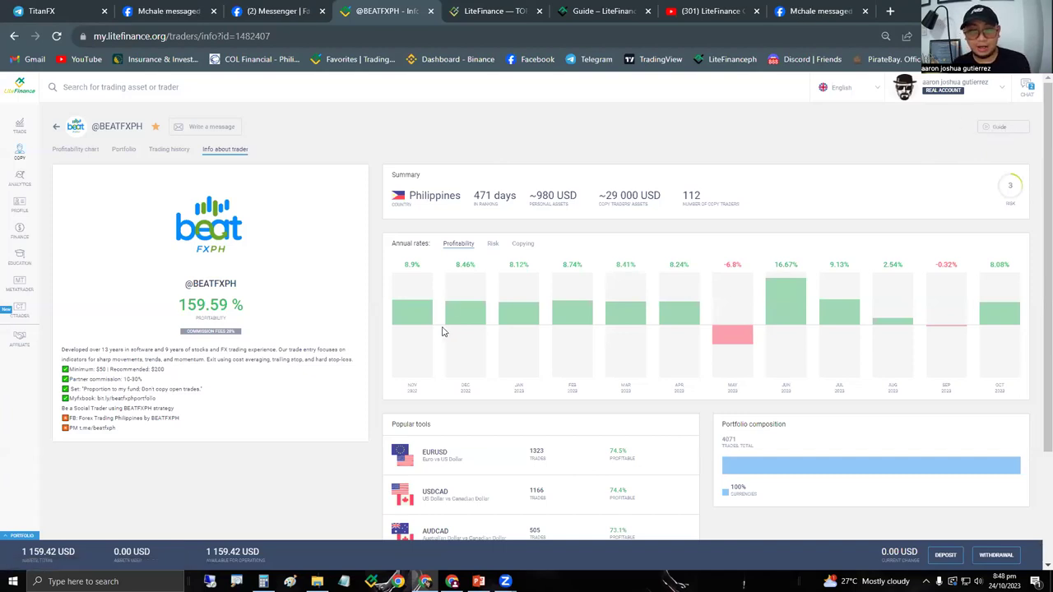
Compare BEATFXPH's monthly profitability and risk score in the browser with the PowerPoint checklist, highlighting the May 2023 rate.
key(alt+Tab)
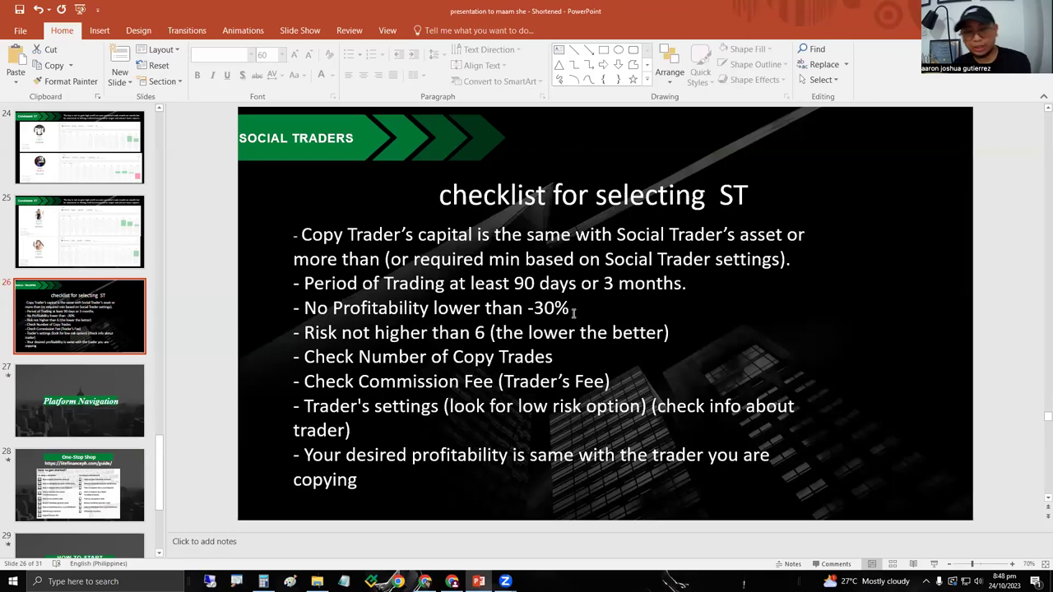
key(alt+Tab)
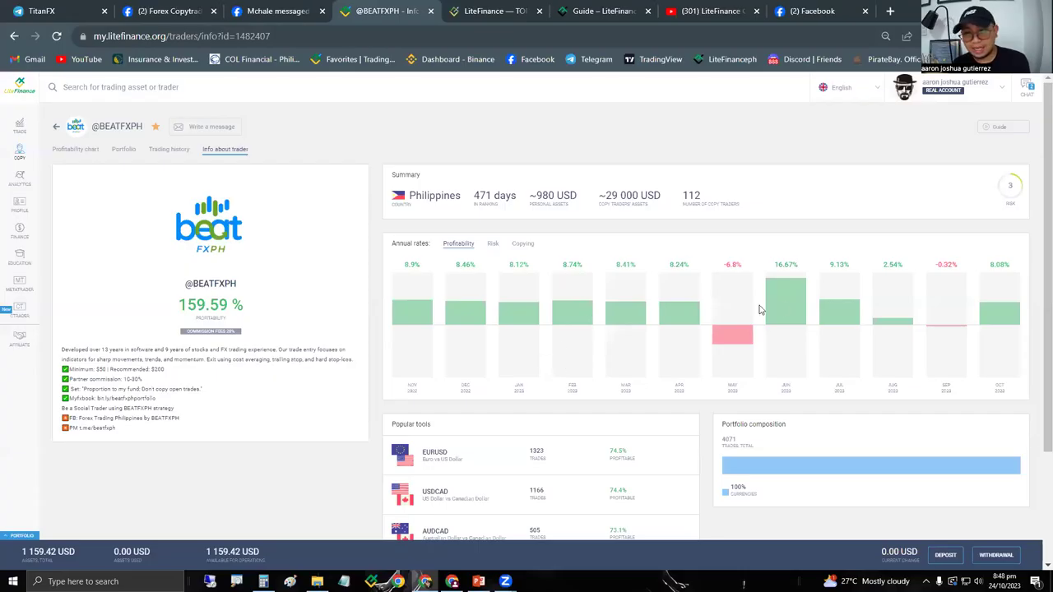
drag(727, 264, 739, 266)
click(738, 285)
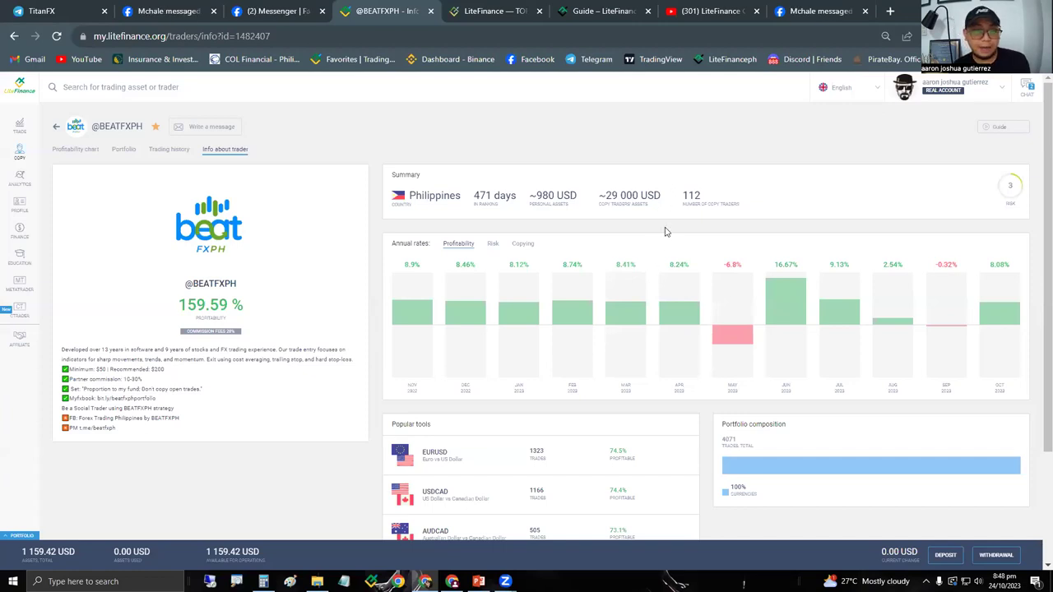
key(alt+Tab)
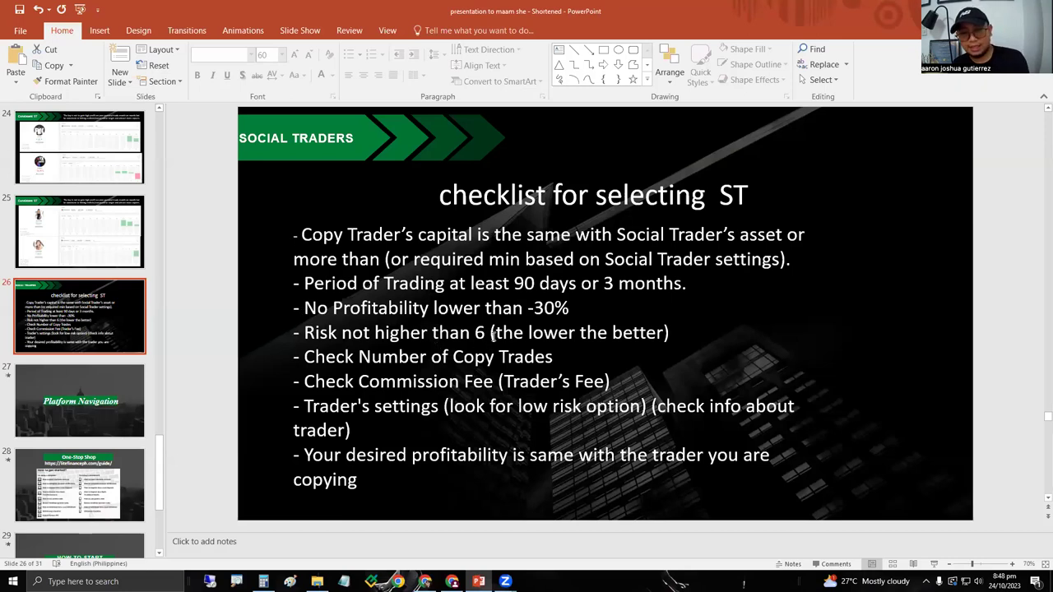
key(alt+Tab)
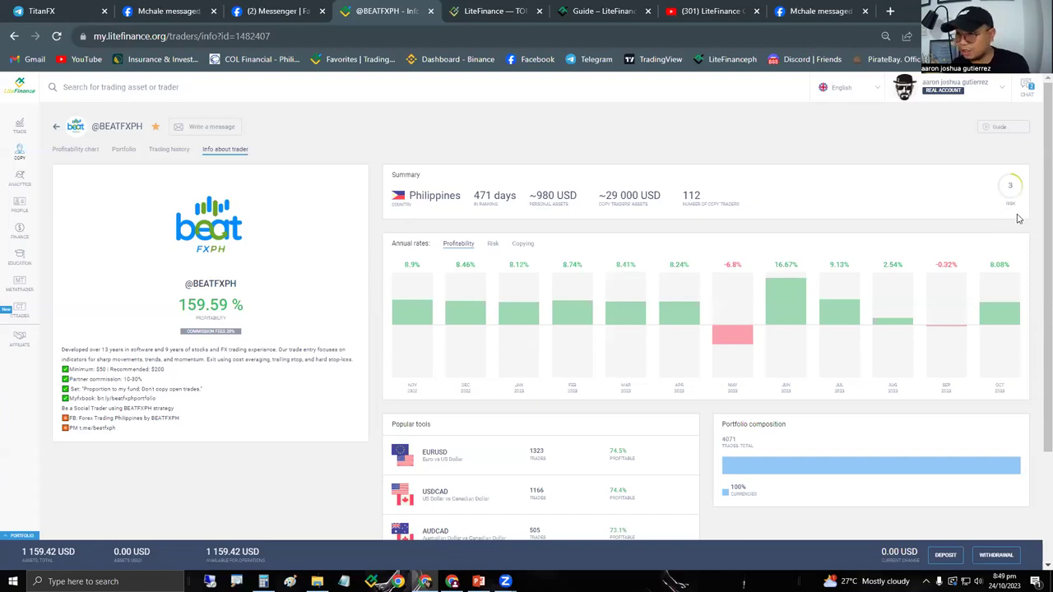
Consult the copy trades item on the PowerPoint checklist, return to the browser and highlight BEATFXPH's number of copy traders.
key(alt+Tab)
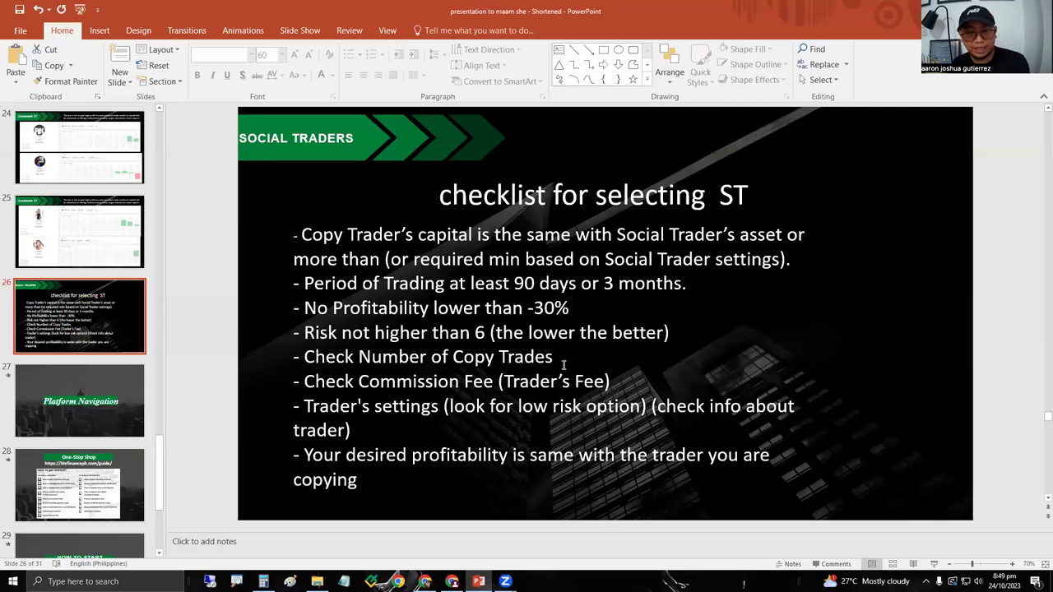
key(alt+Tab)
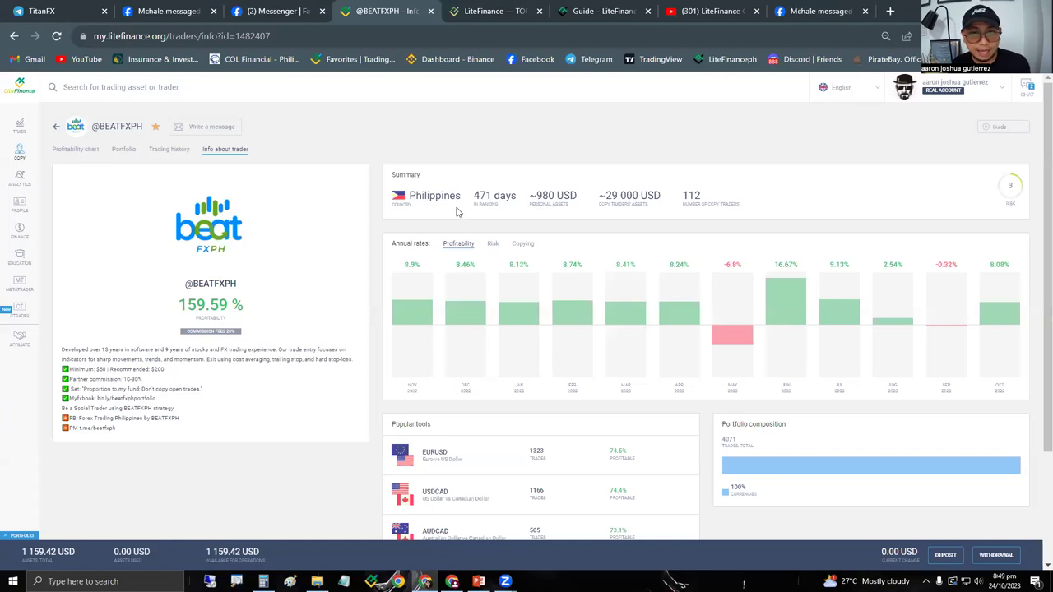
double_click(702, 198)
click(704, 216)
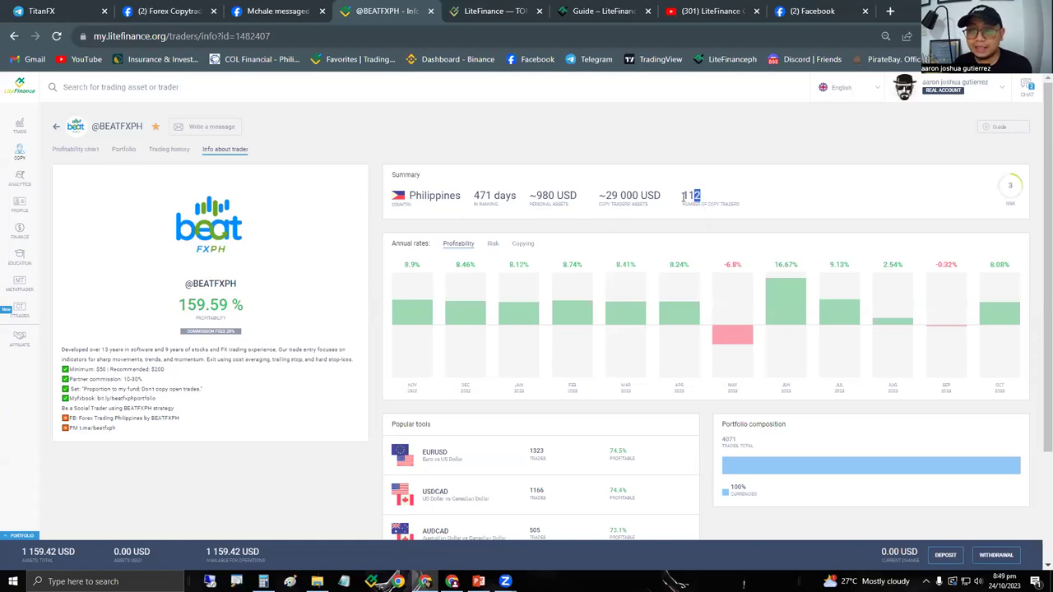
double_click(702, 195)
click(699, 216)
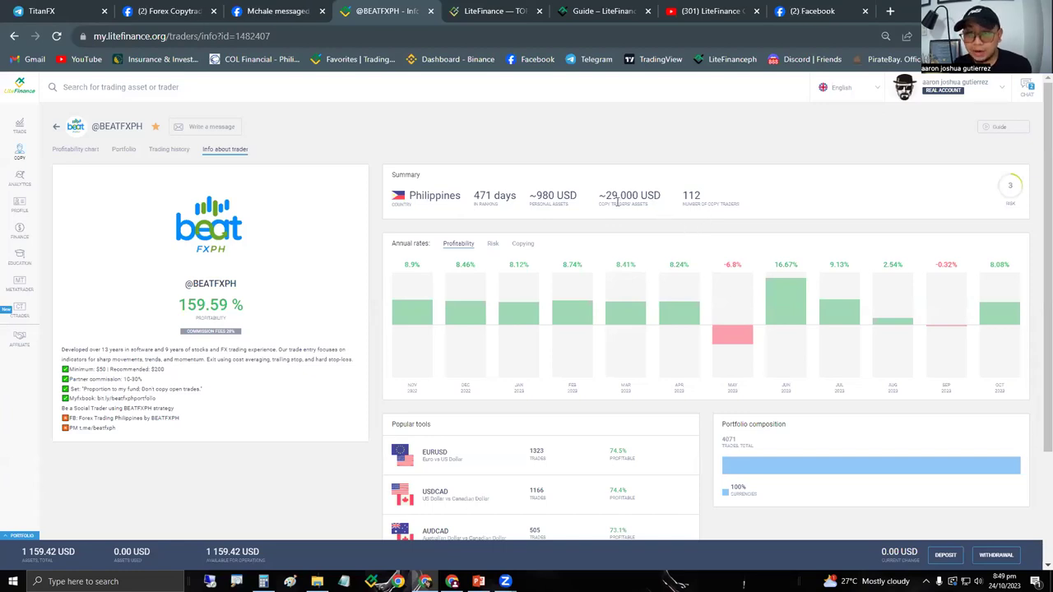
Highlight the copy traders' assets and the personal assets in BEATFXPH's summary.
drag(606, 196, 661, 198)
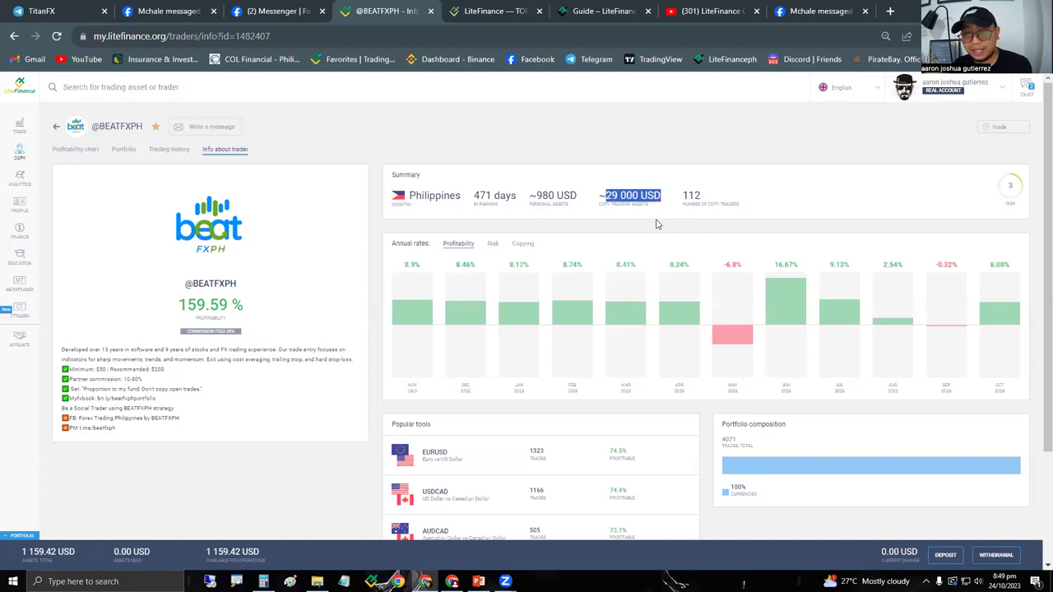
click(636, 215)
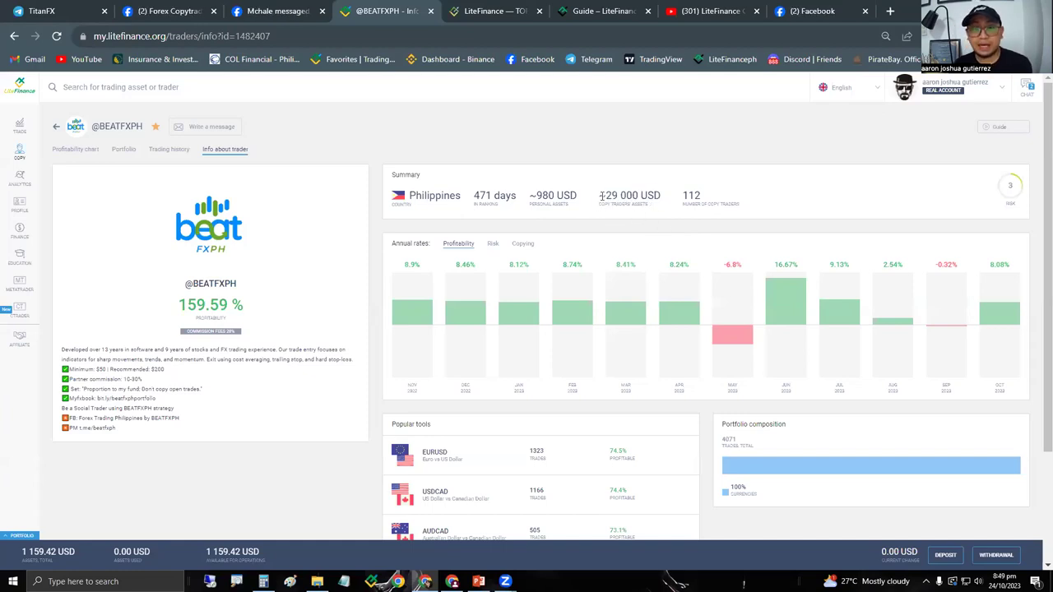
drag(607, 196, 658, 213)
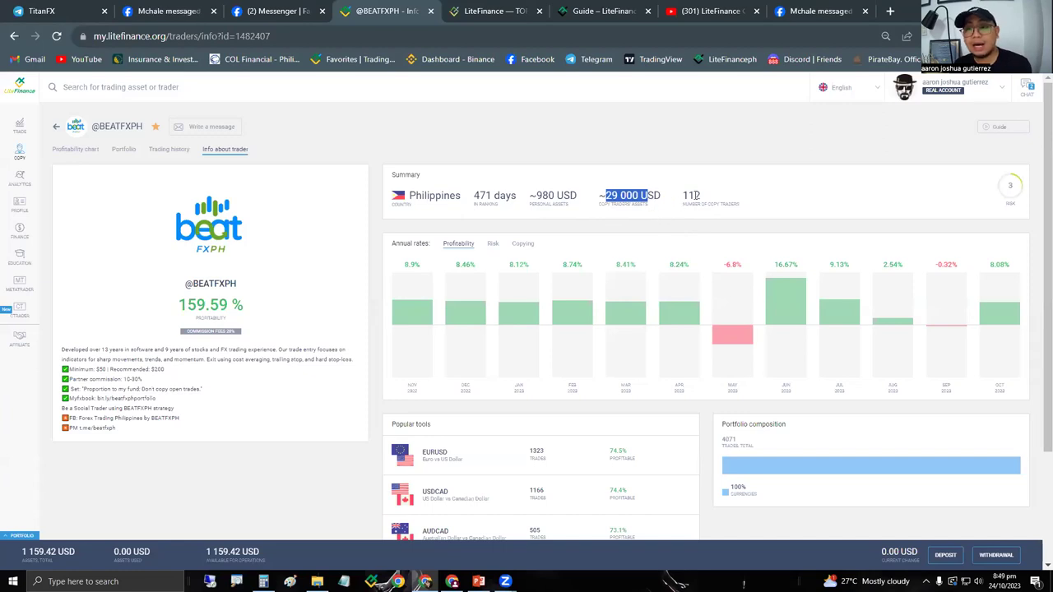
click(680, 202)
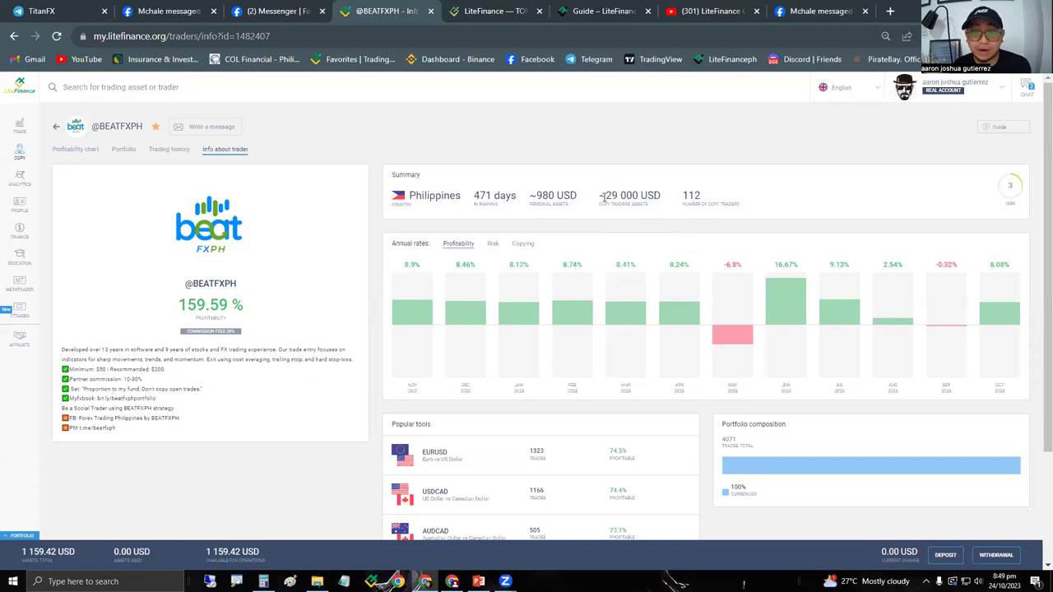
drag(606, 196, 639, 196)
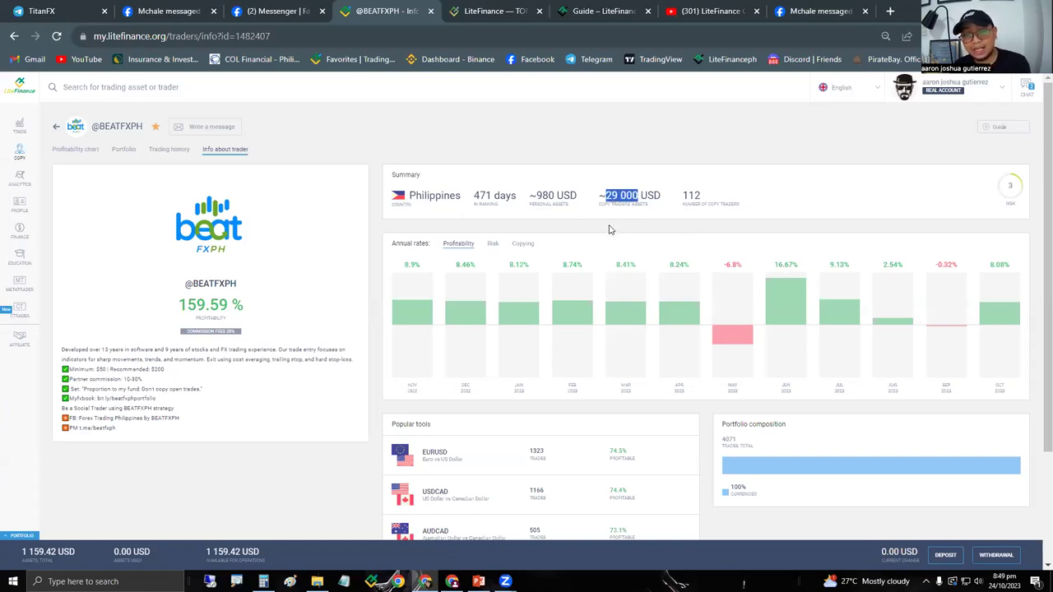
drag(536, 195, 558, 195)
click(672, 223)
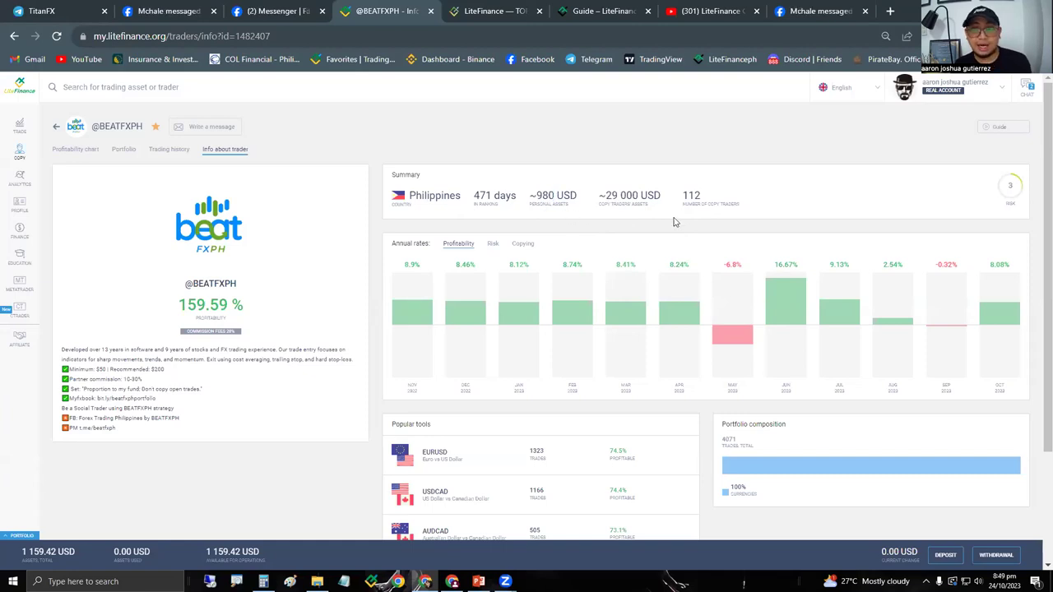
Alternate between the PowerPoint checklist and BEATFXPH's browser page to compare the commission fee, trader's settings and desired profitability.
key(alt+Tab)
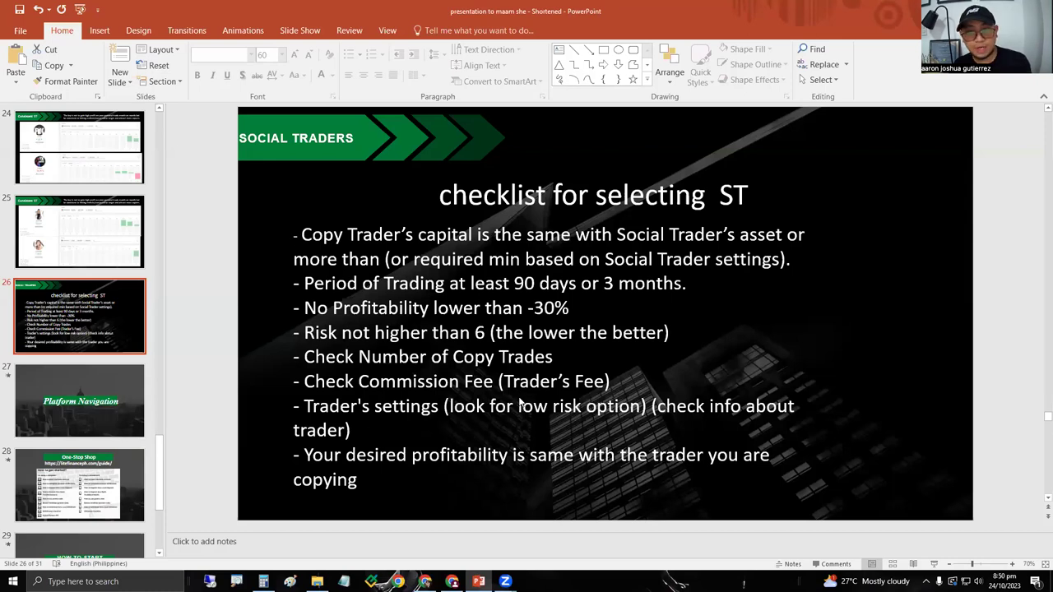
key(alt+Tab)
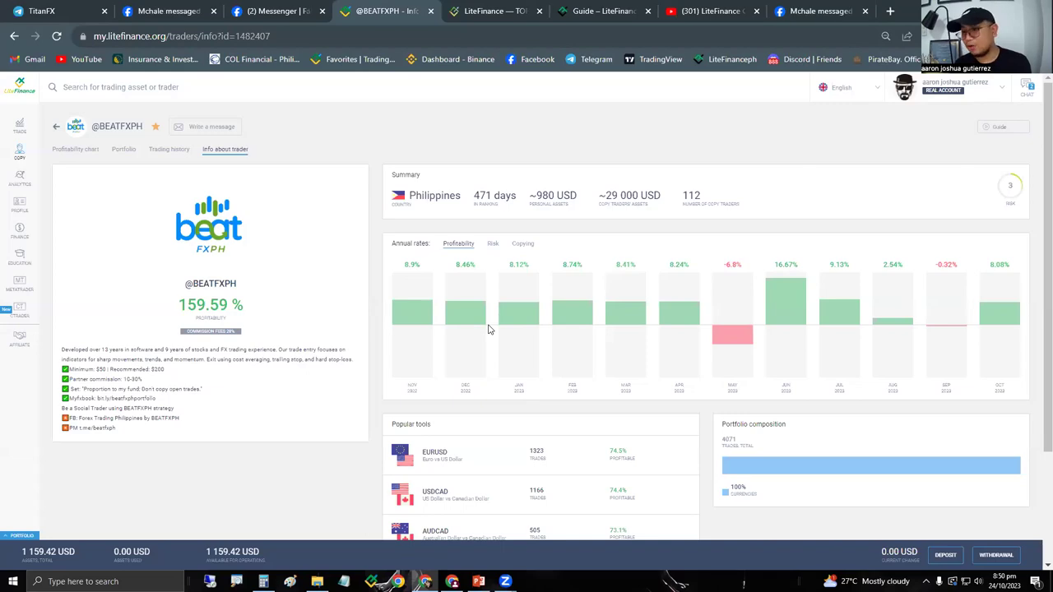
key(alt+Tab)
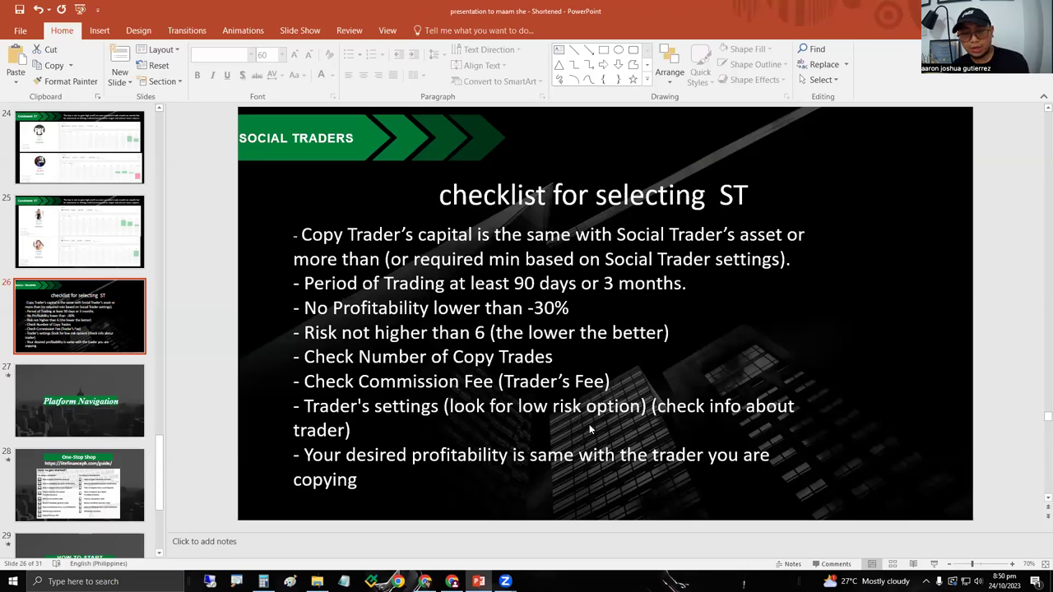
key(alt+Tab)
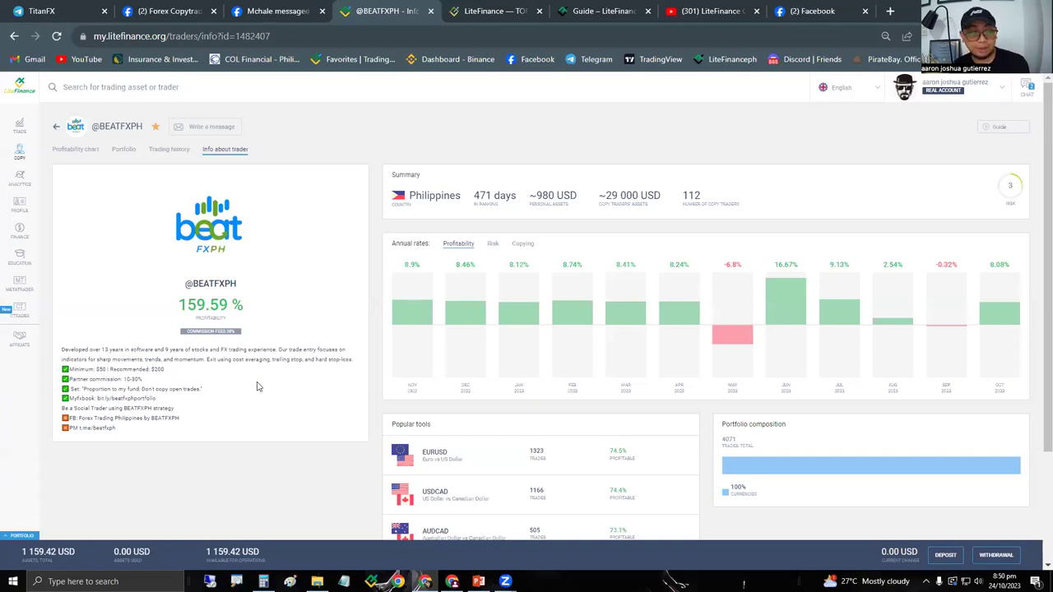
key(alt+Tab)
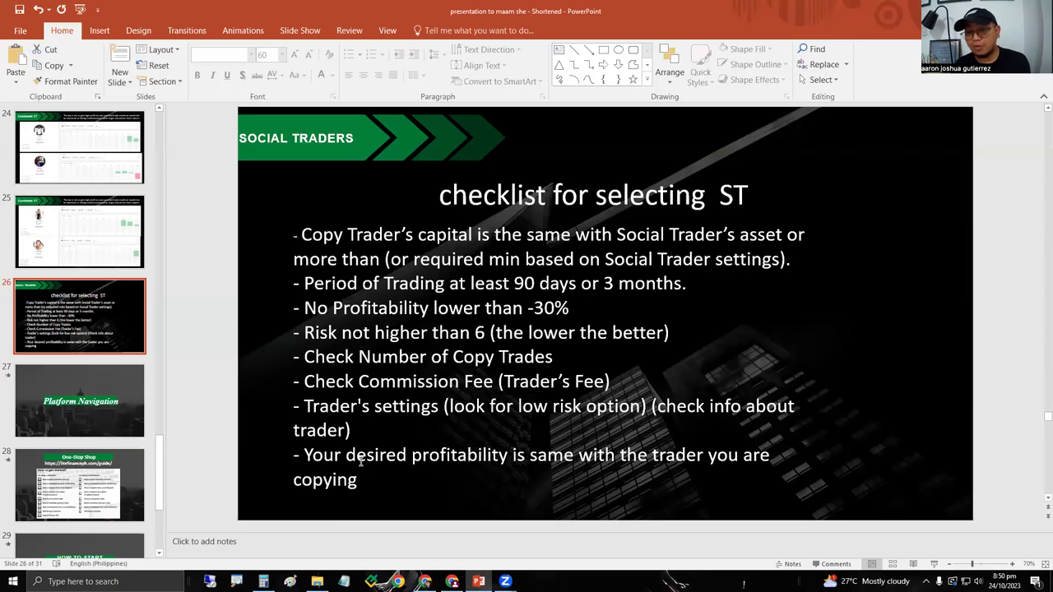
key(alt+Tab)
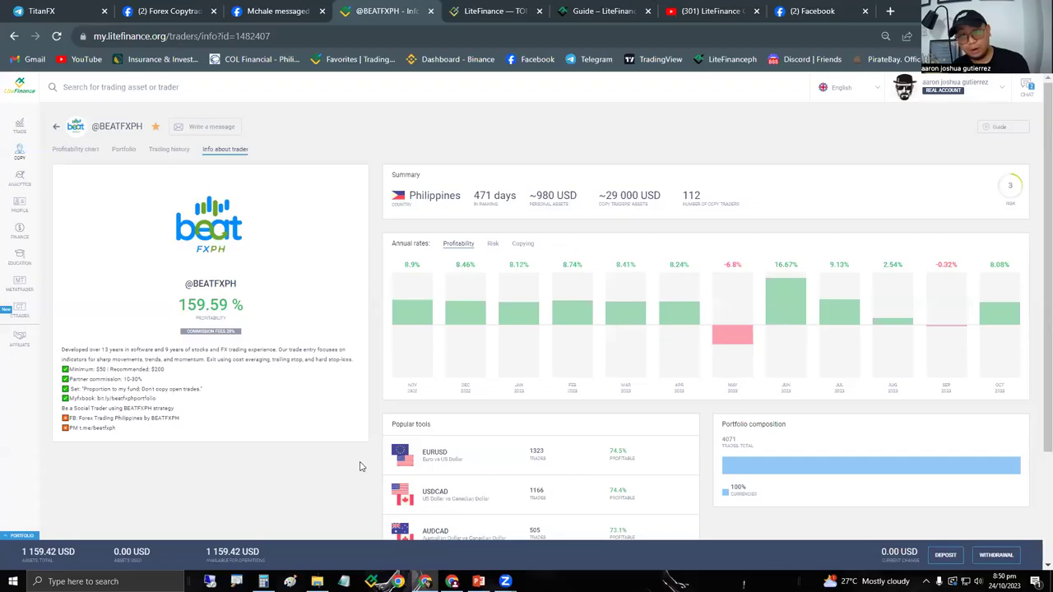
key(alt+Tab)
key(alt+Tab)
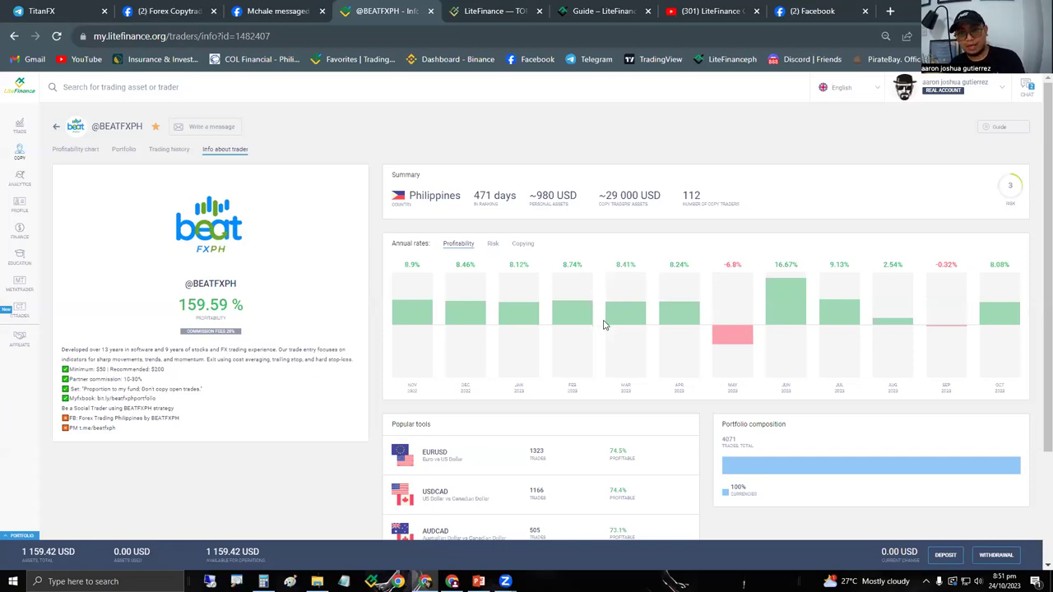
Switch to PowerPoint and go through the Platform Navigation slide to the One-Stop Shop slide 28.
key(alt+Tab)
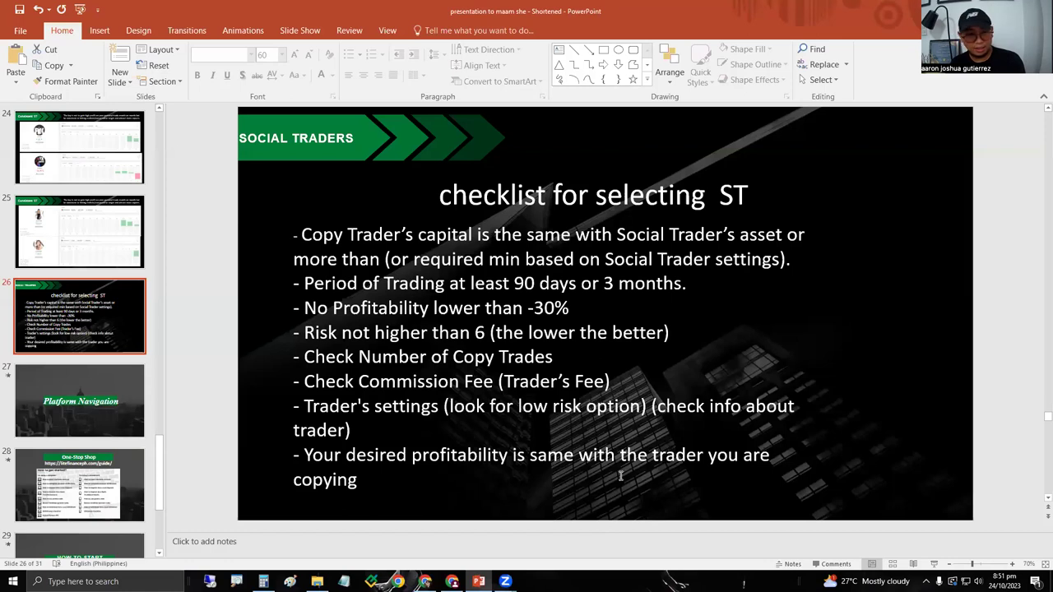
click(133, 415)
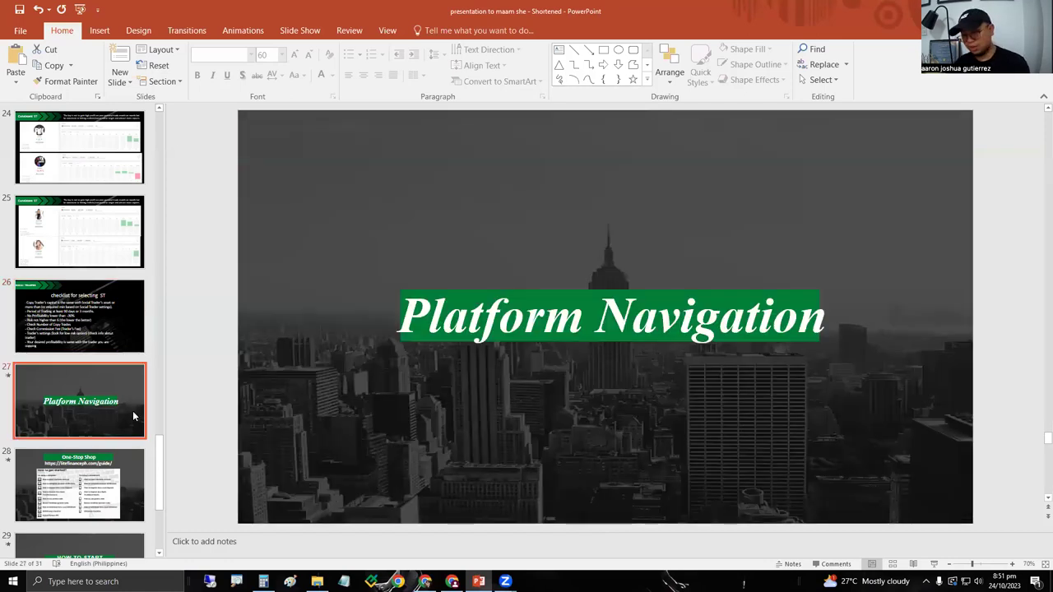
key(Down)
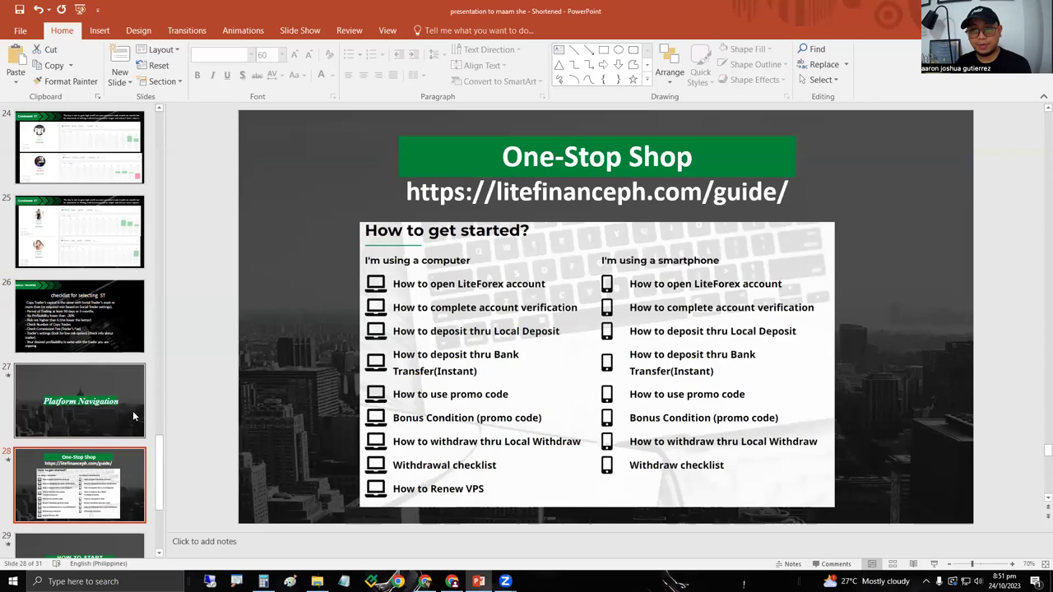
Switch to the LiteFinanceph guide page in the browser and look through its How to get started and How to Copy trade sections.
click(425, 580)
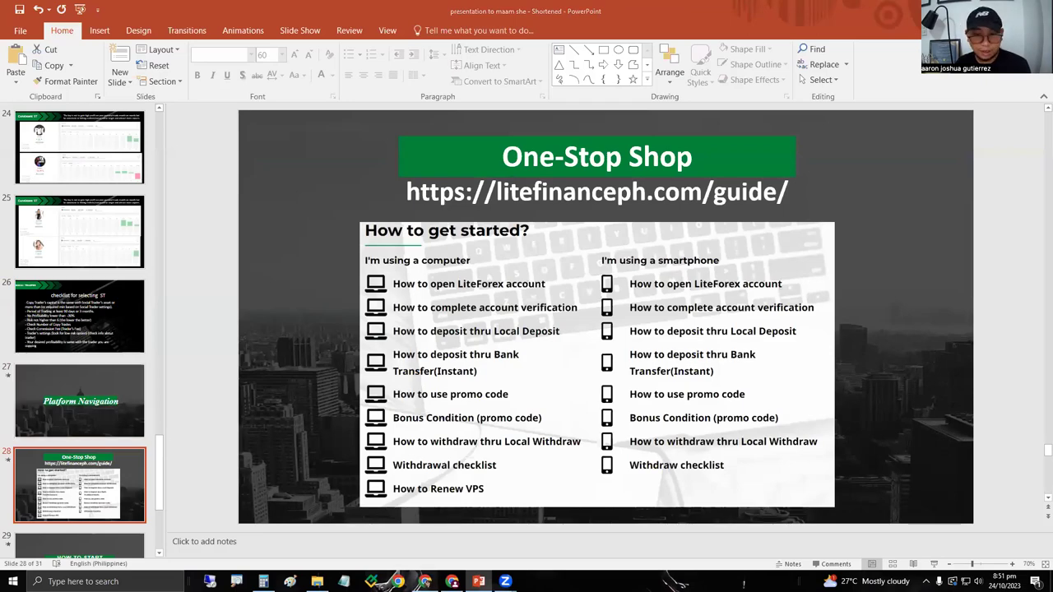
click(590, 11)
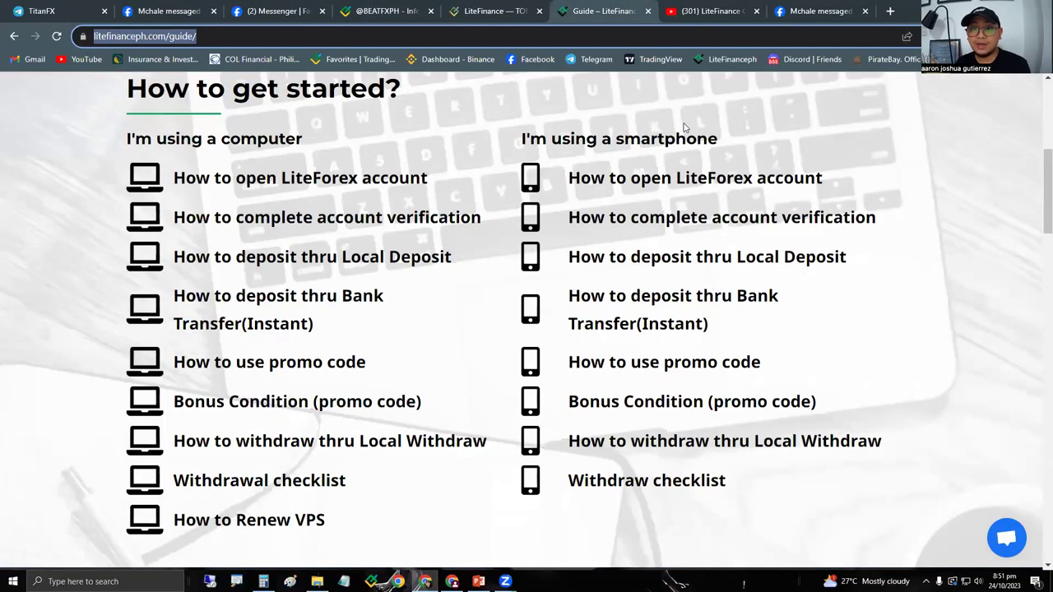
scroll(1037, 145, up, 1)
scroll(1037, 144, up, 5)
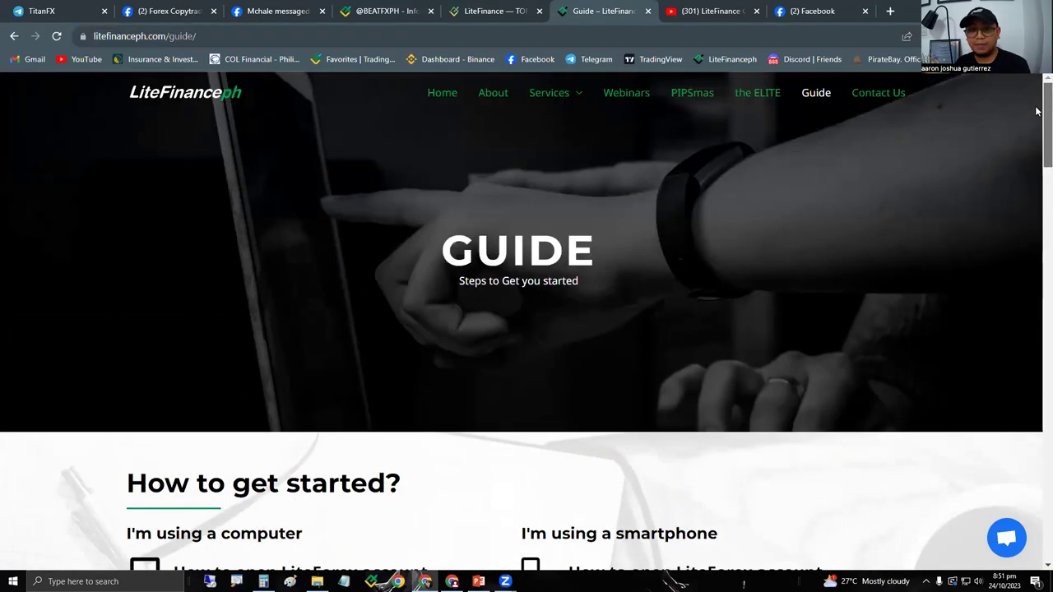
scroll(1037, 236, down, 2)
scroll(1038, 235, down, 9)
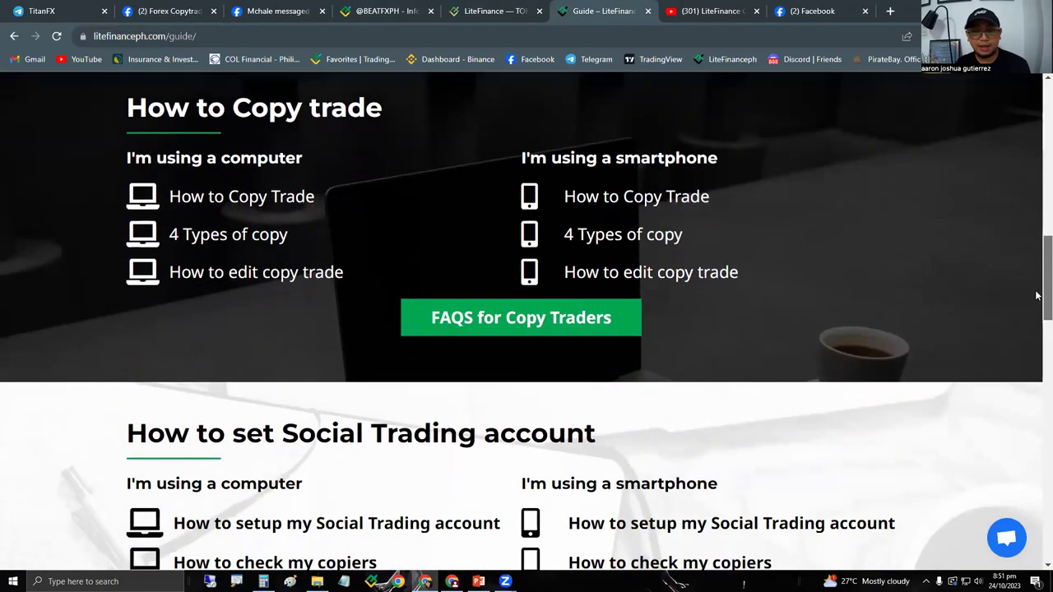
scroll(1036, 292, up, 1)
scroll(1037, 290, up, 1)
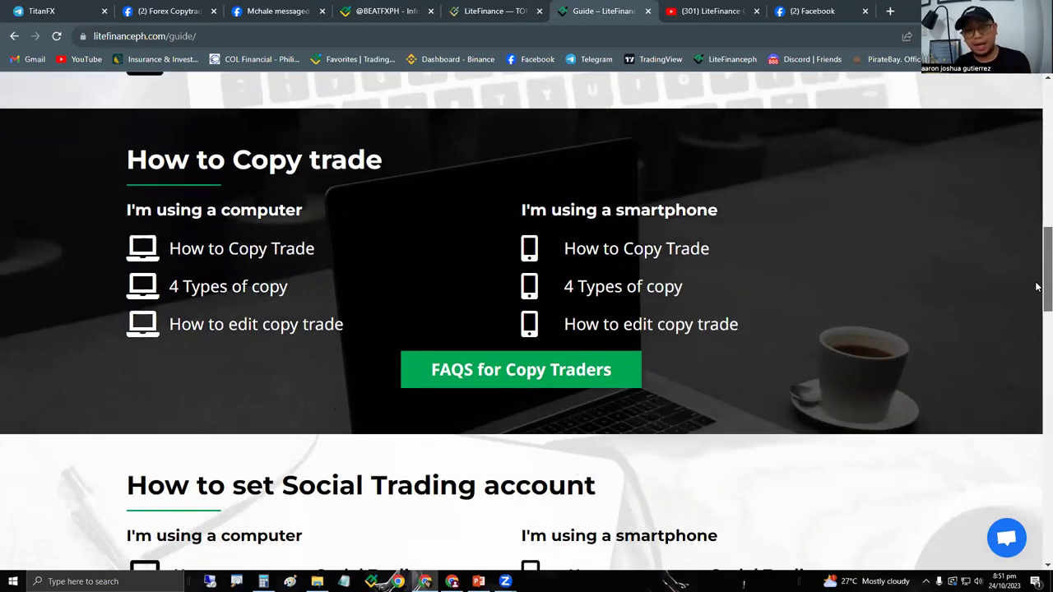
Review the guide's Social Trading account, Metatrader, and Calculators and Tools sections, and return to the page heading.
scroll(1036, 292, down, 1)
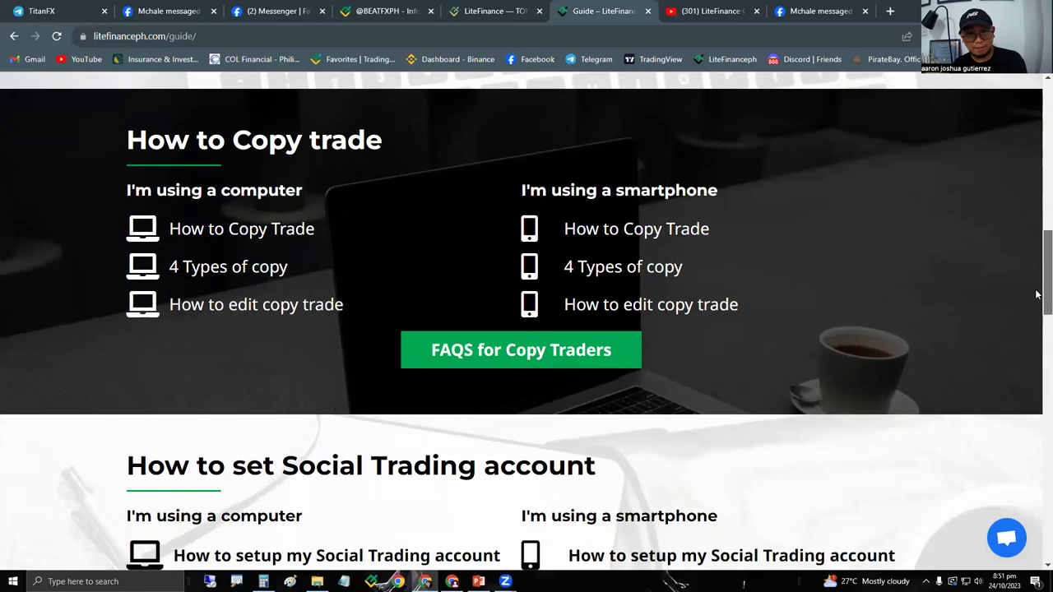
scroll(1037, 295, down, 2)
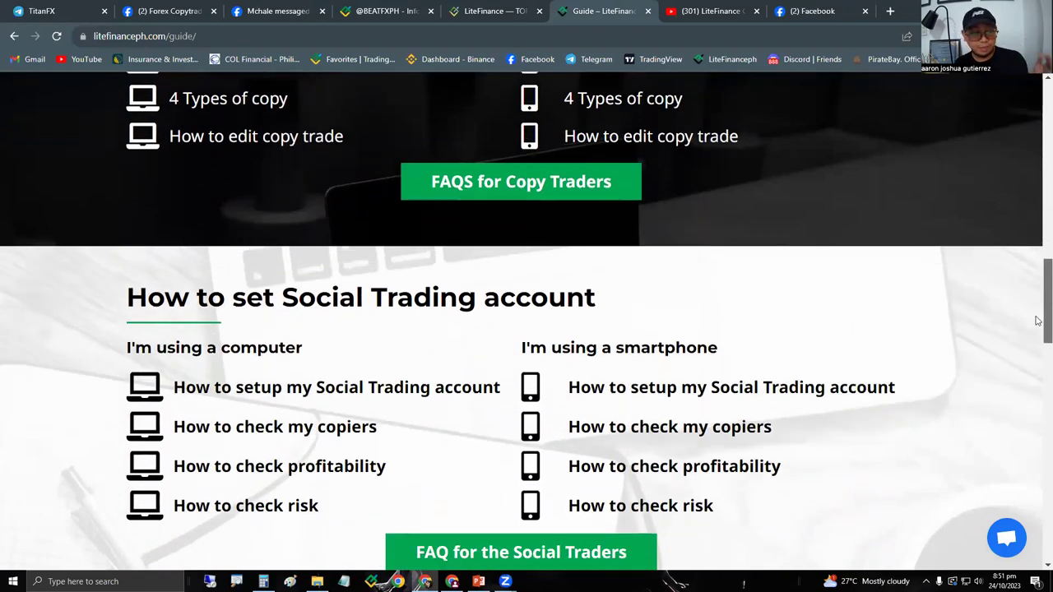
scroll(1037, 321, down, 1)
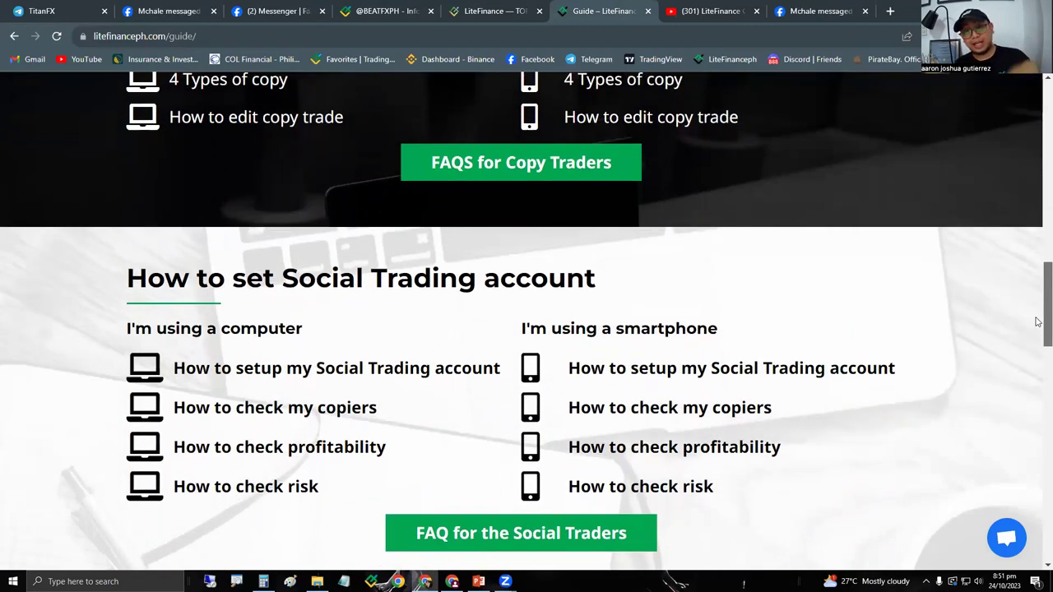
scroll(1037, 345, down, 3)
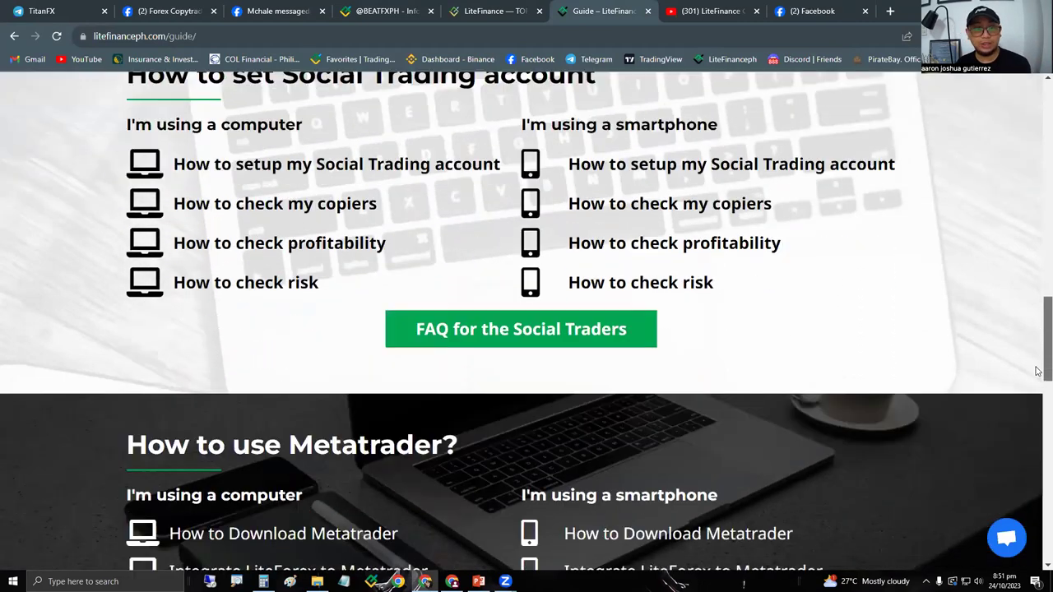
scroll(1037, 371, down, 13)
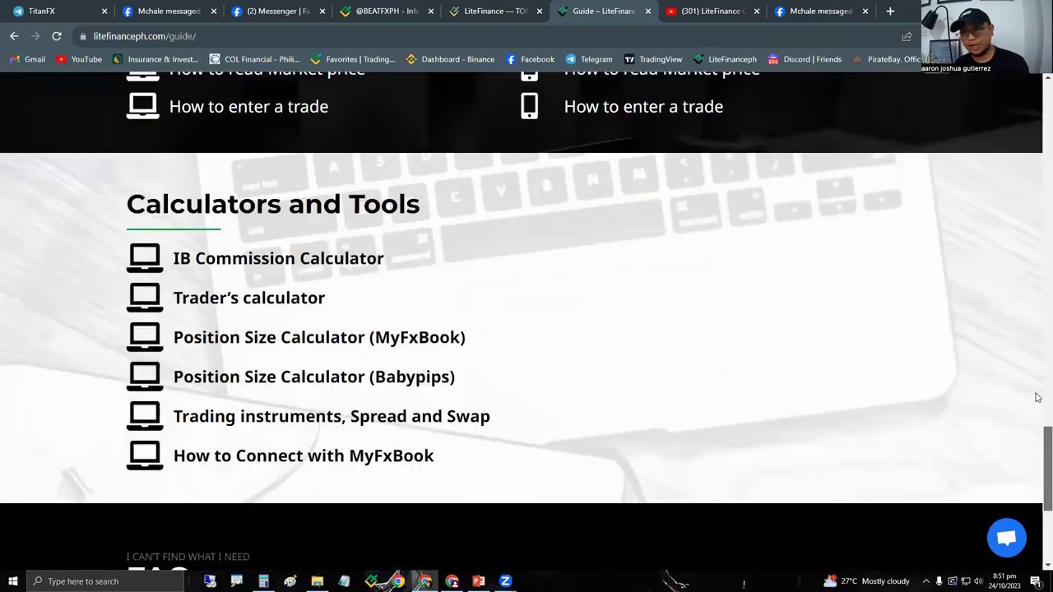
scroll(1037, 398, up, 20)
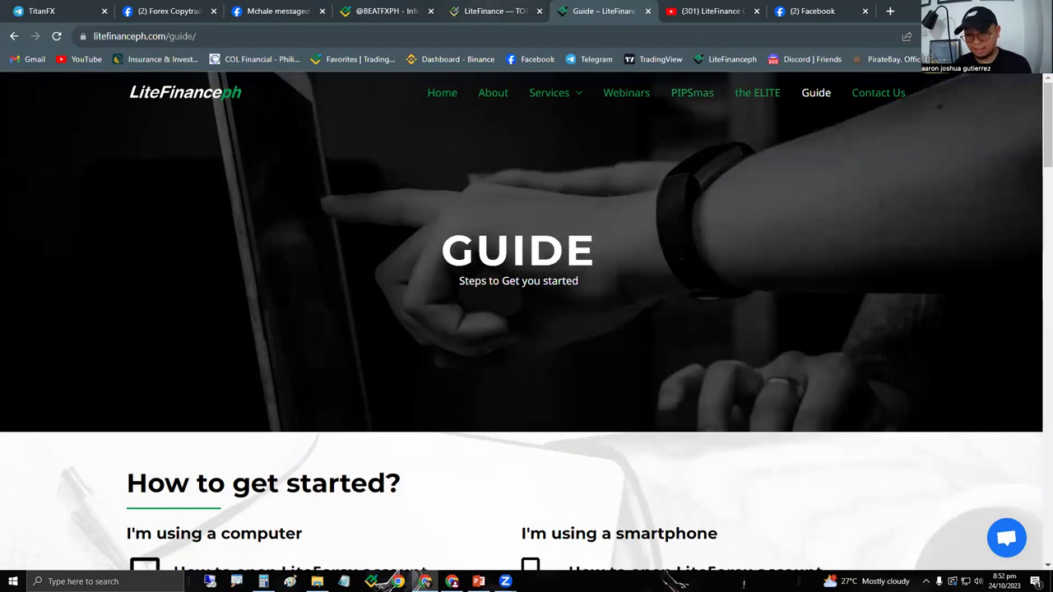
Show the How to Start Copying slide 29 in PowerPoint and return to the browser's guide page.
key(alt+Tab)
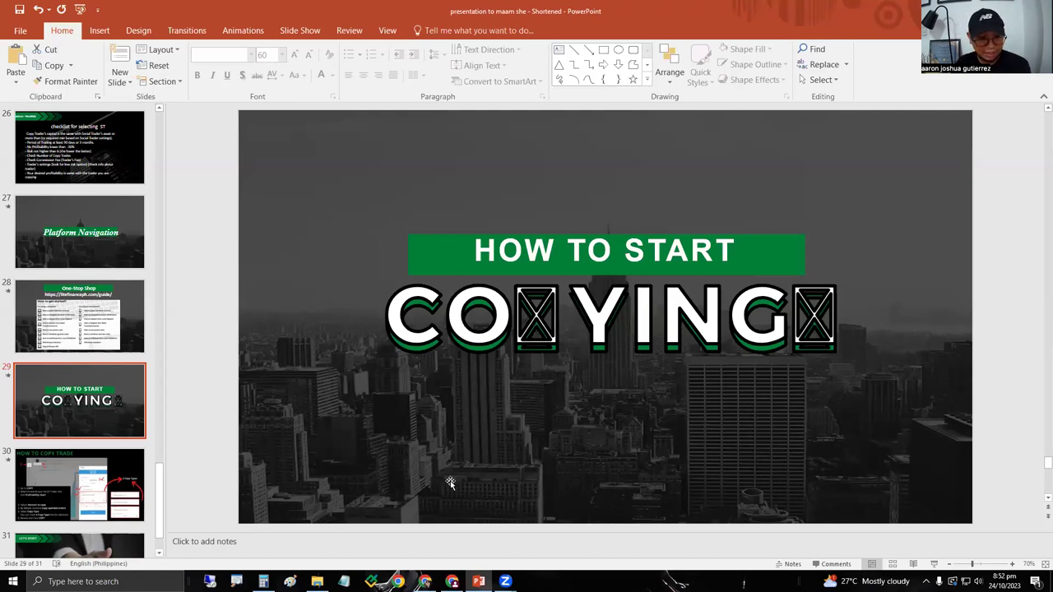
scroll(462, 459, down, 1)
scroll(462, 459, up, 1)
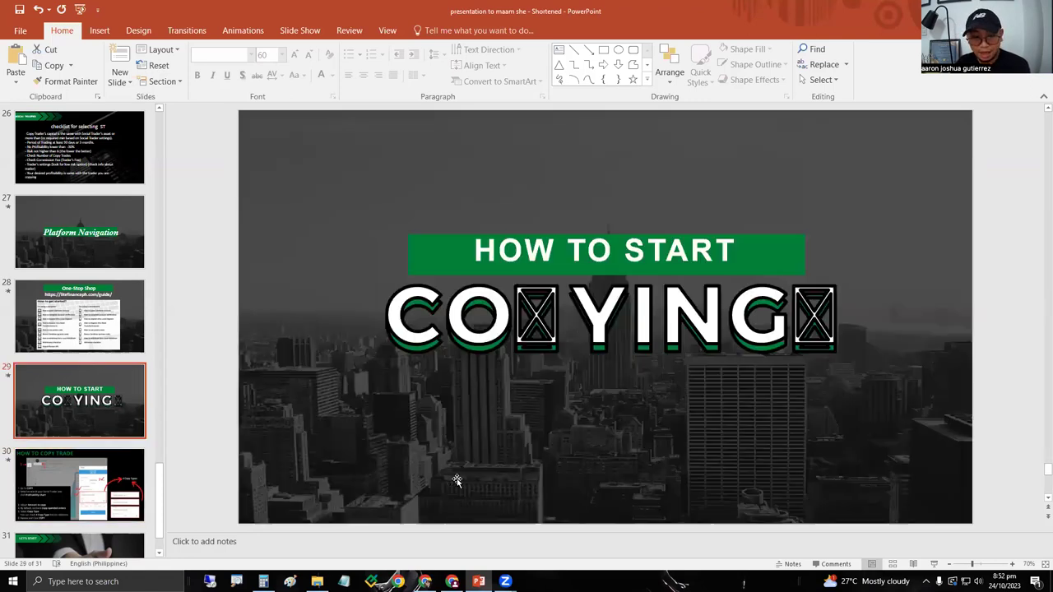
click(424, 581)
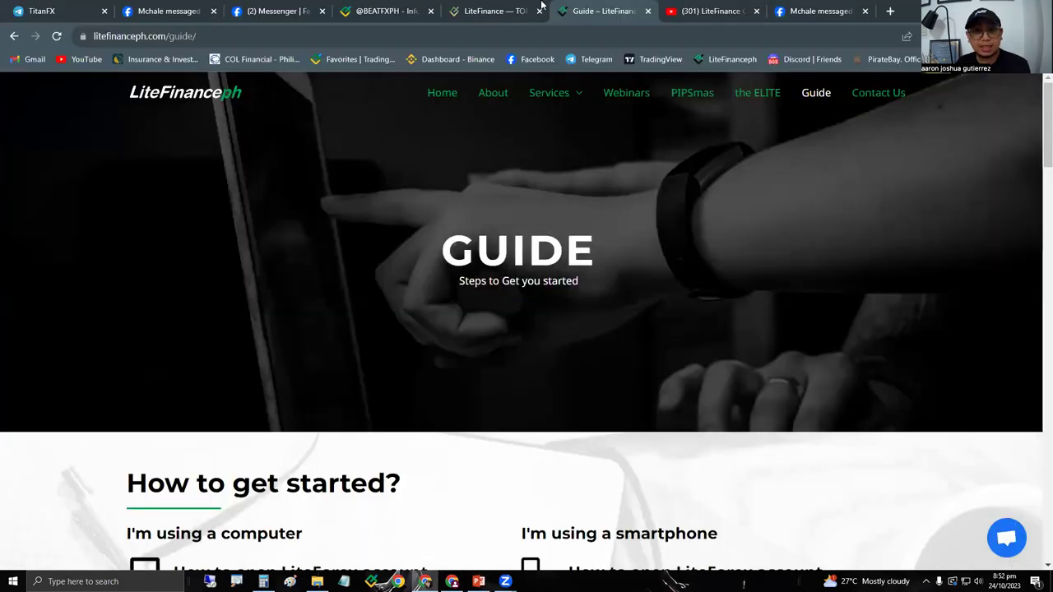
Open BEATFXPH's profitability chart in LiteFinance and view the available copy settings.
click(486, 11)
click(390, 10)
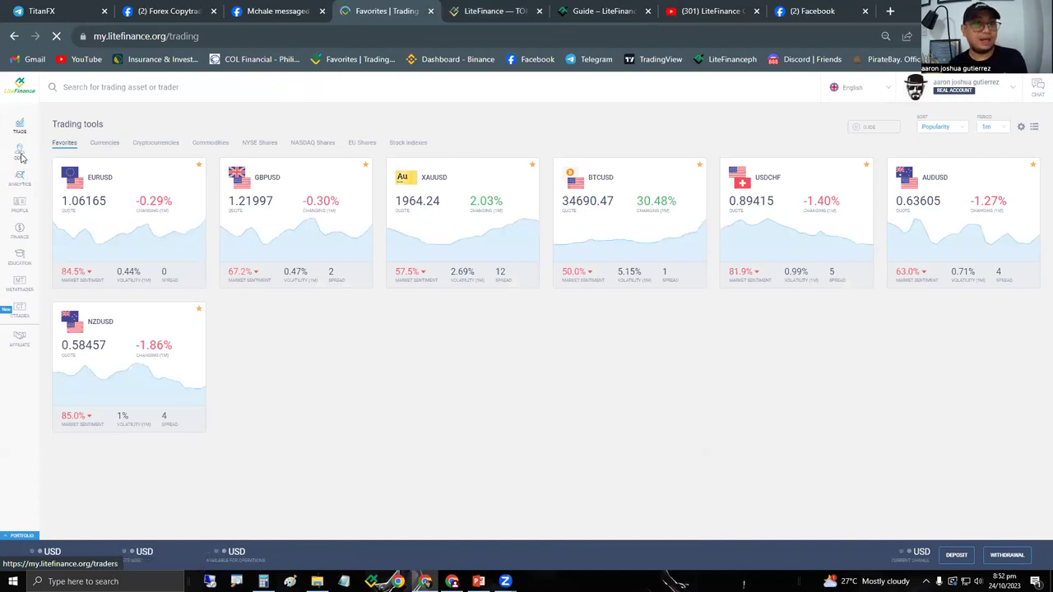
click(31, 210)
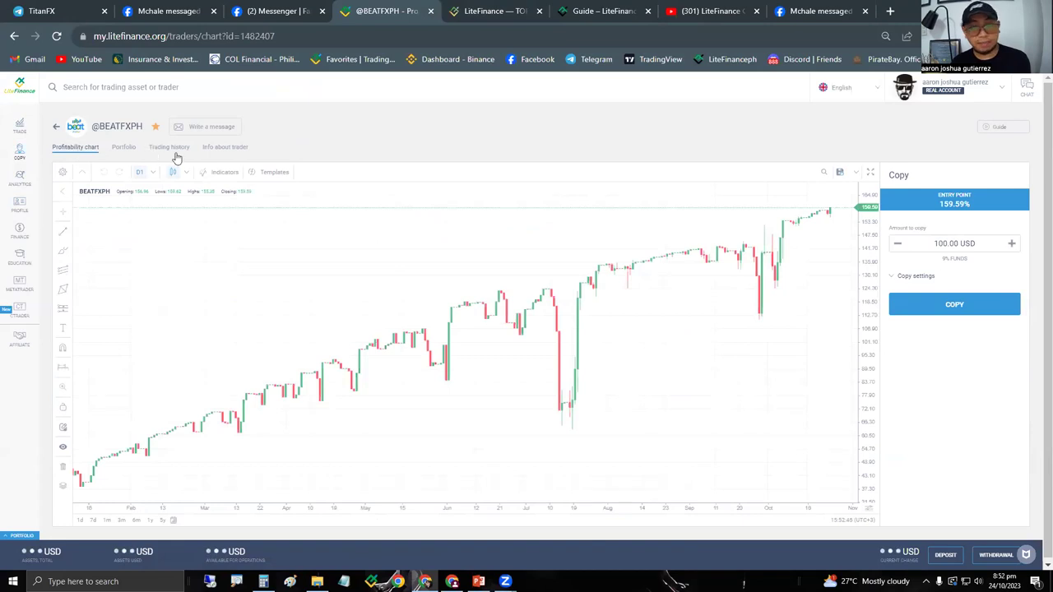
click(914, 278)
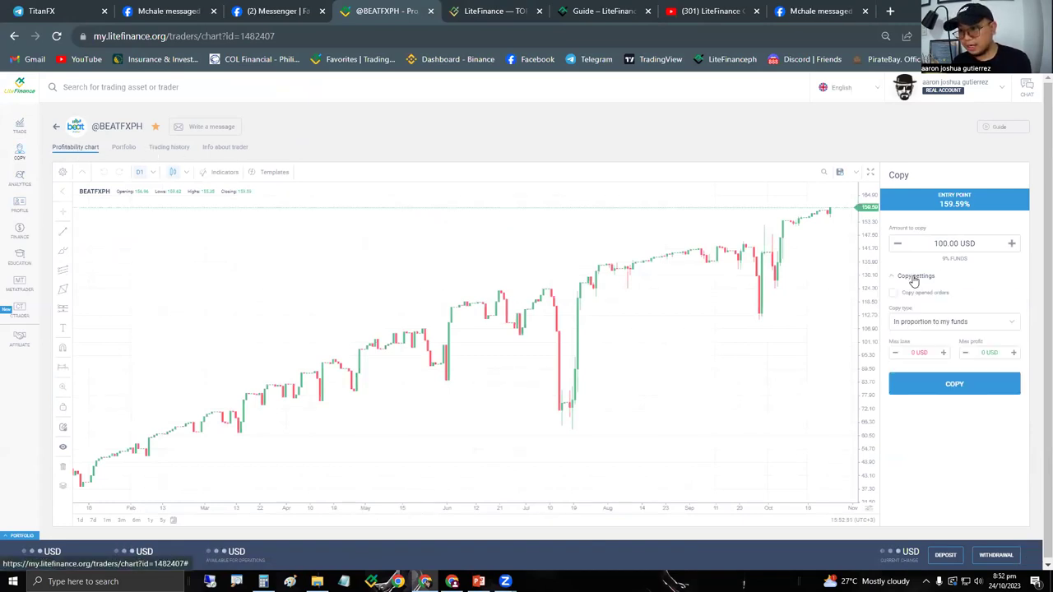
click(913, 278)
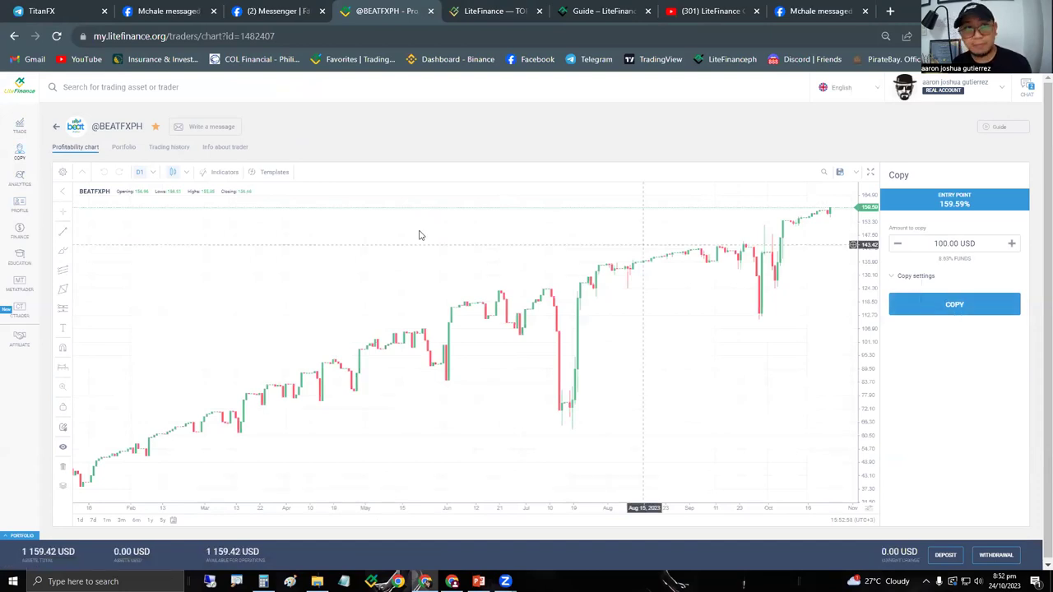
Open BEATFXPH's trader info and highlight the recommended $200 and the "Proportion to my fund; Don't copy open trades" setting.
click(231, 155)
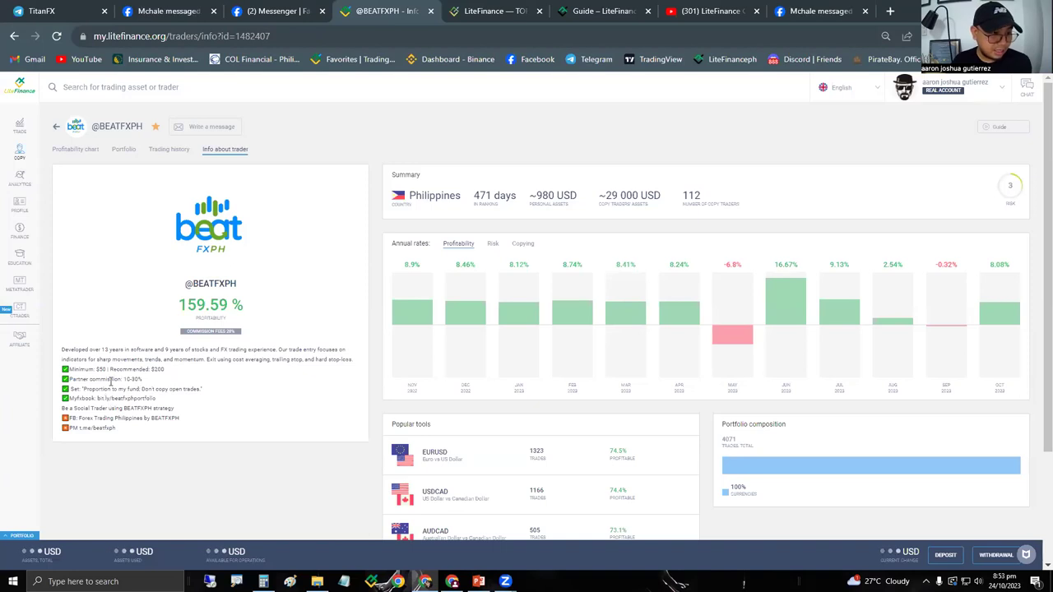
drag(95, 370, 165, 369)
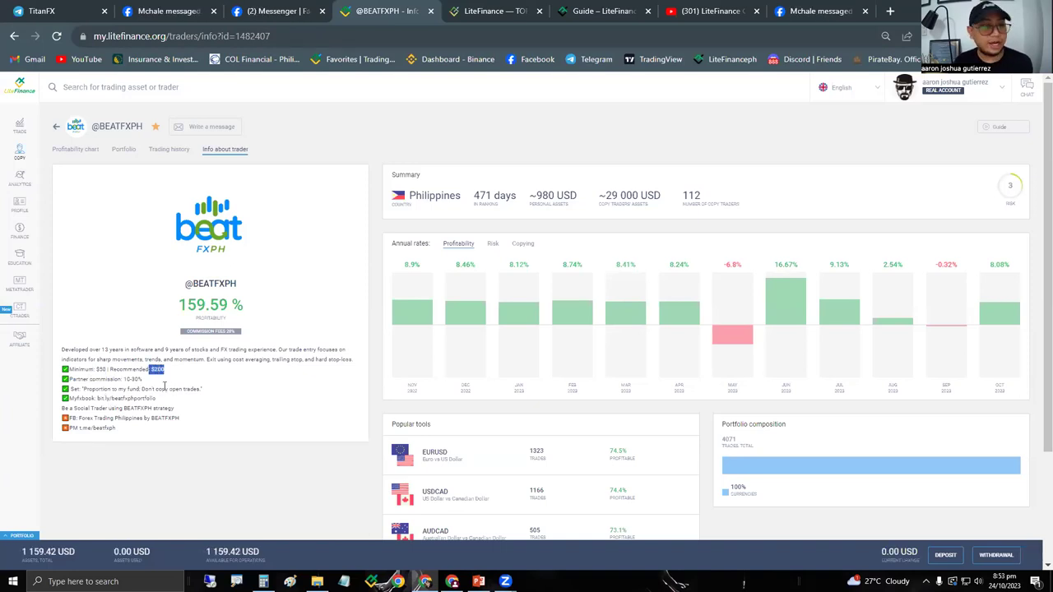
click(72, 392)
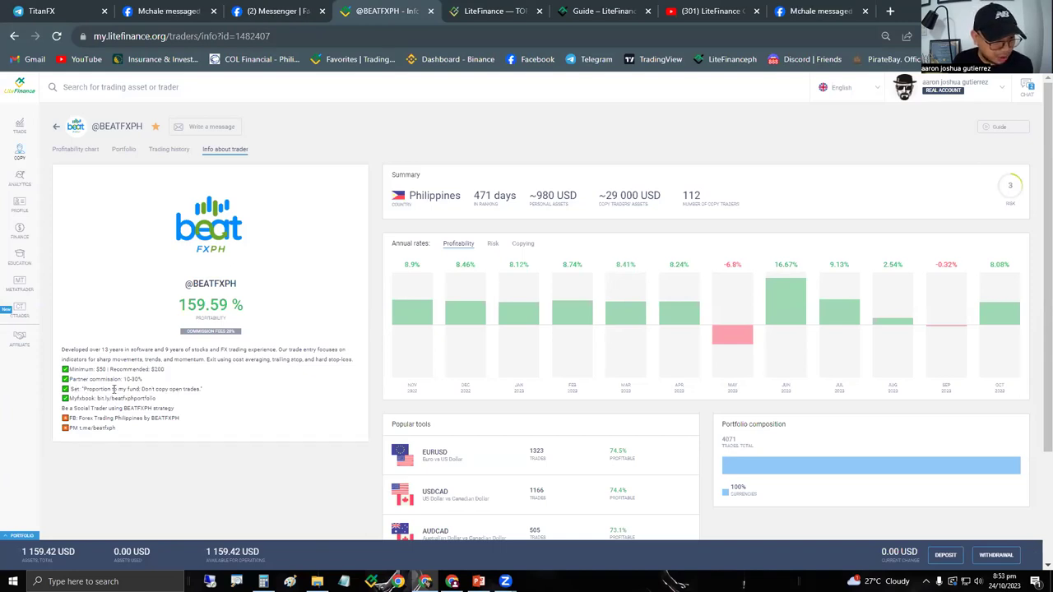
drag(86, 390, 199, 389)
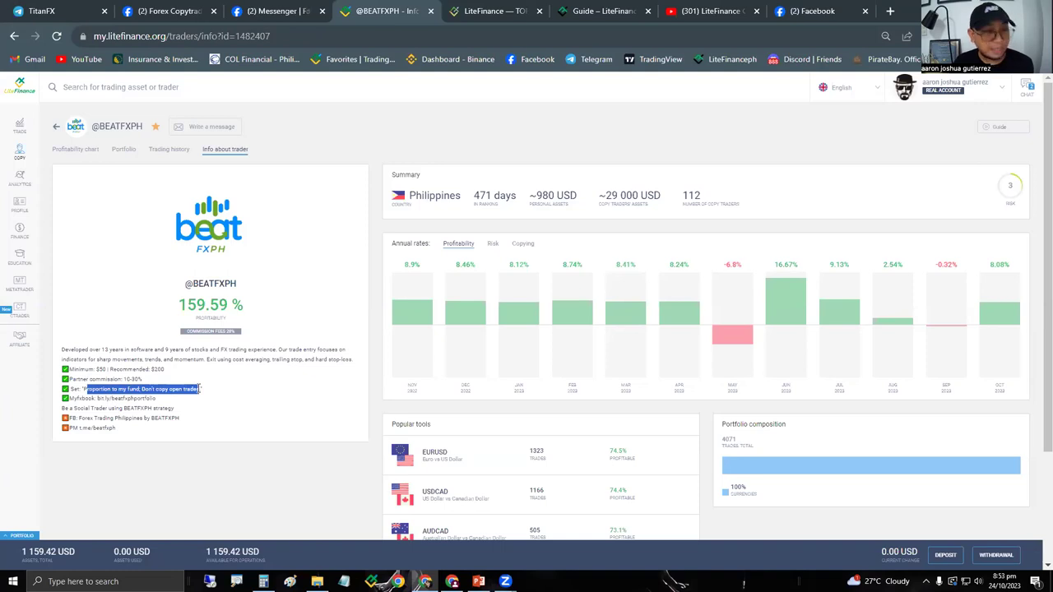
Return to BEATFXPH's profitability chart, expand the copy settings and set the amount to copy to 200 USD.
click(74, 152)
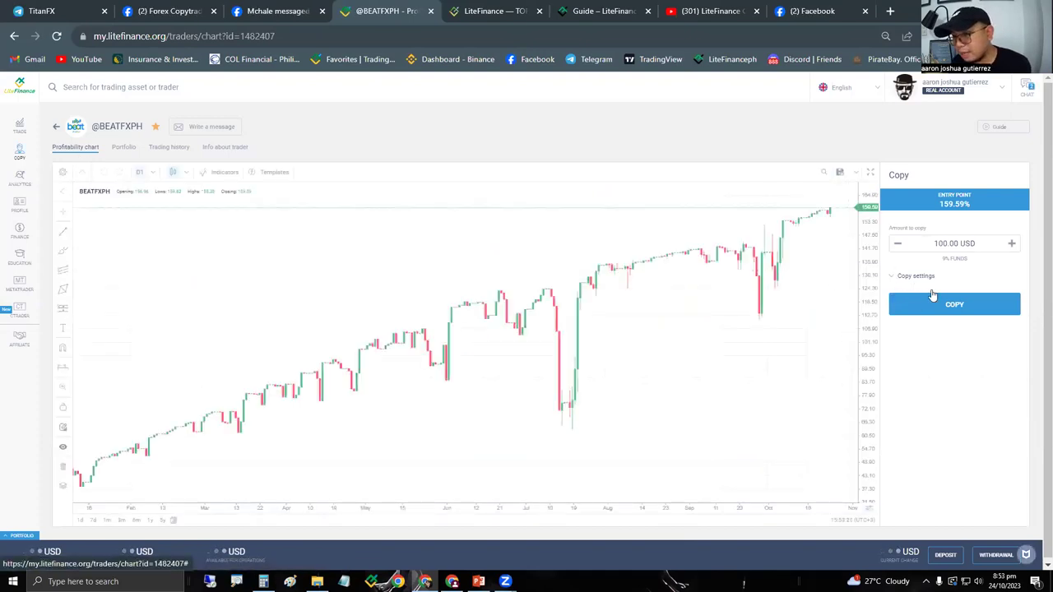
click(899, 276)
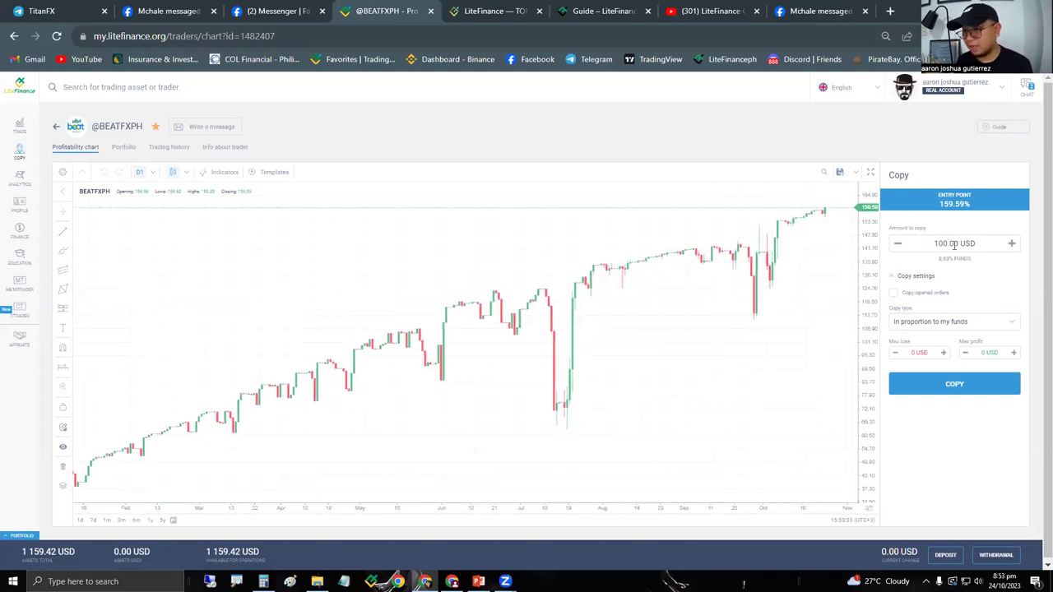
click(954, 243)
key(BackSpace)
key(BackSpace)
key(BackSpace)
key(BackSpace)
key(BackSpace)
text(200)
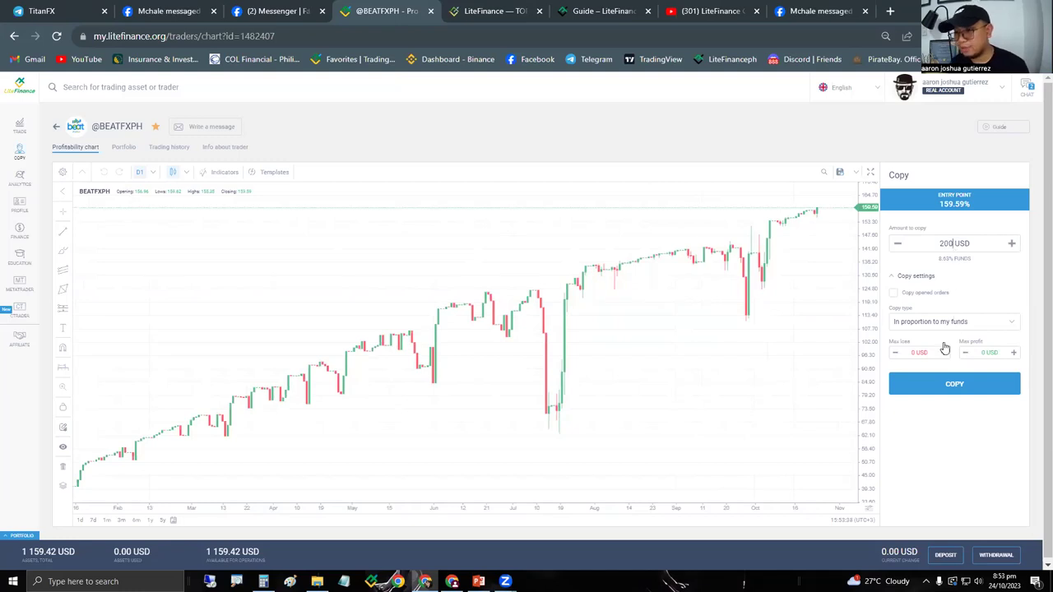
click(946, 386)
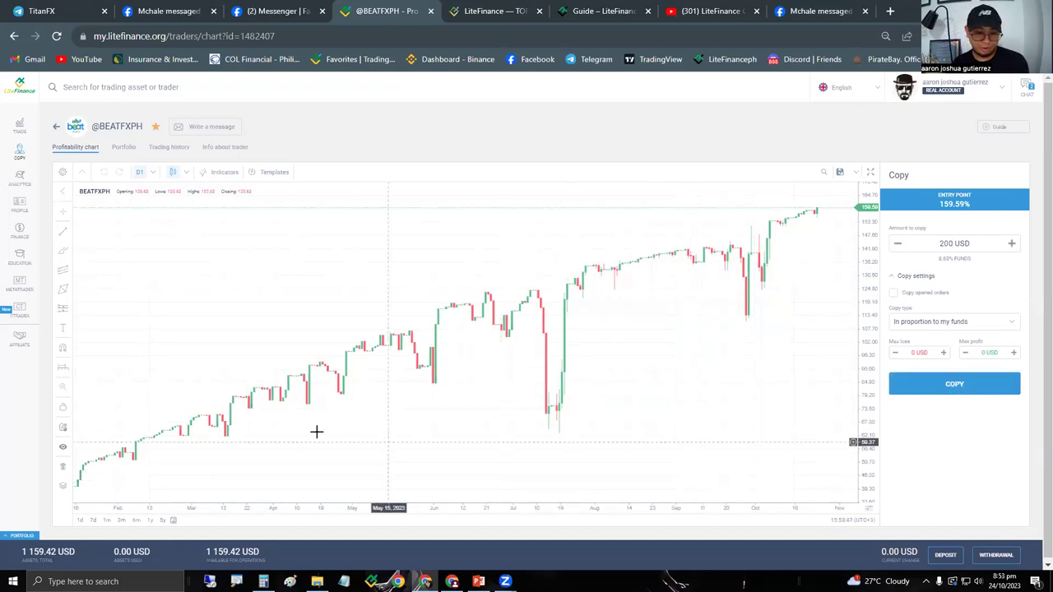
Open the account's own profile page and switch to the second LiteFinance account's browser window.
mouse_move(427, 578)
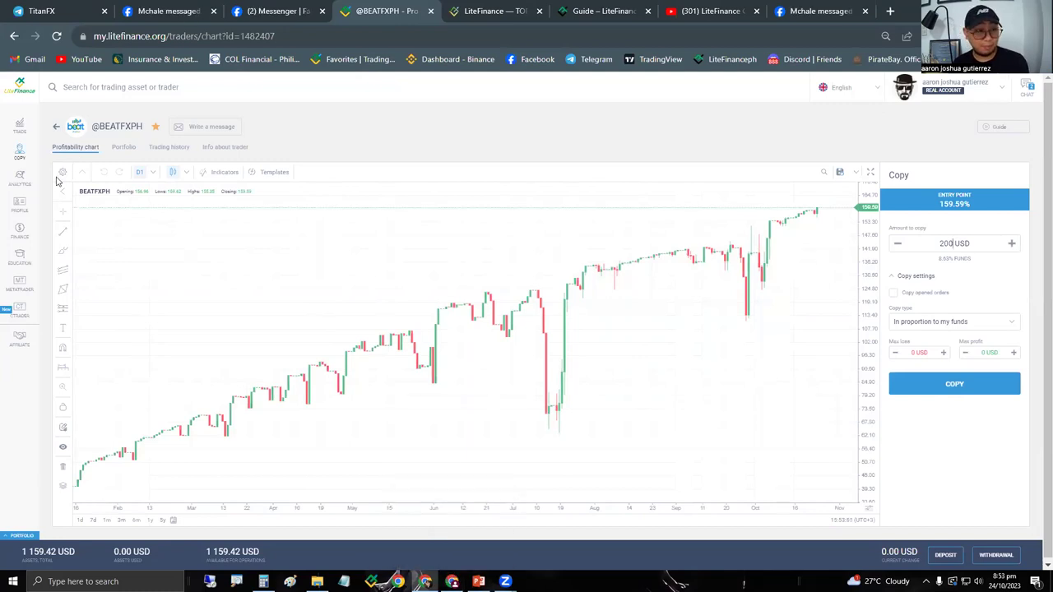
click(20, 206)
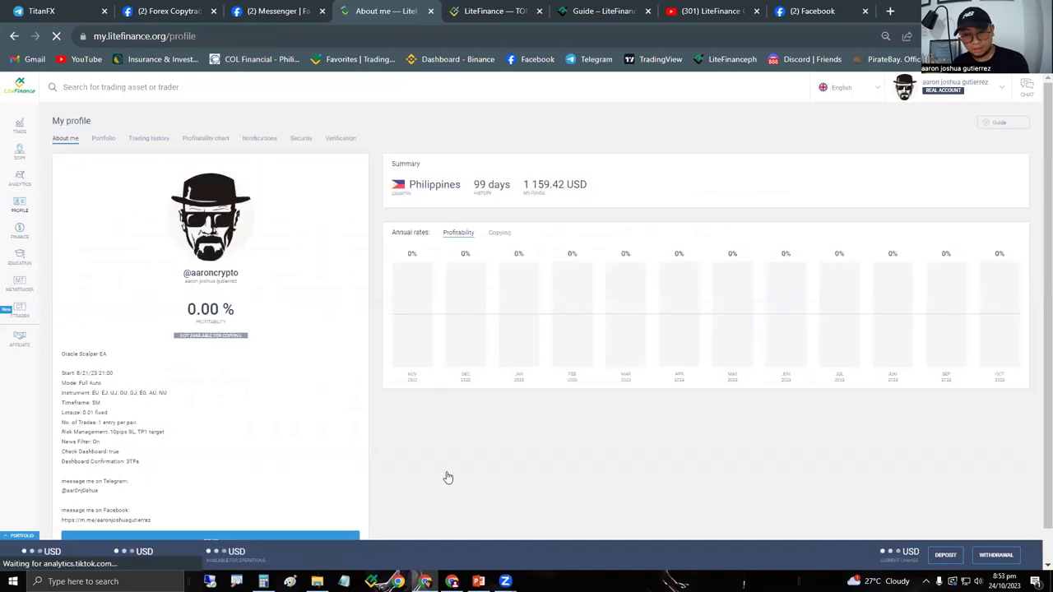
click(424, 581)
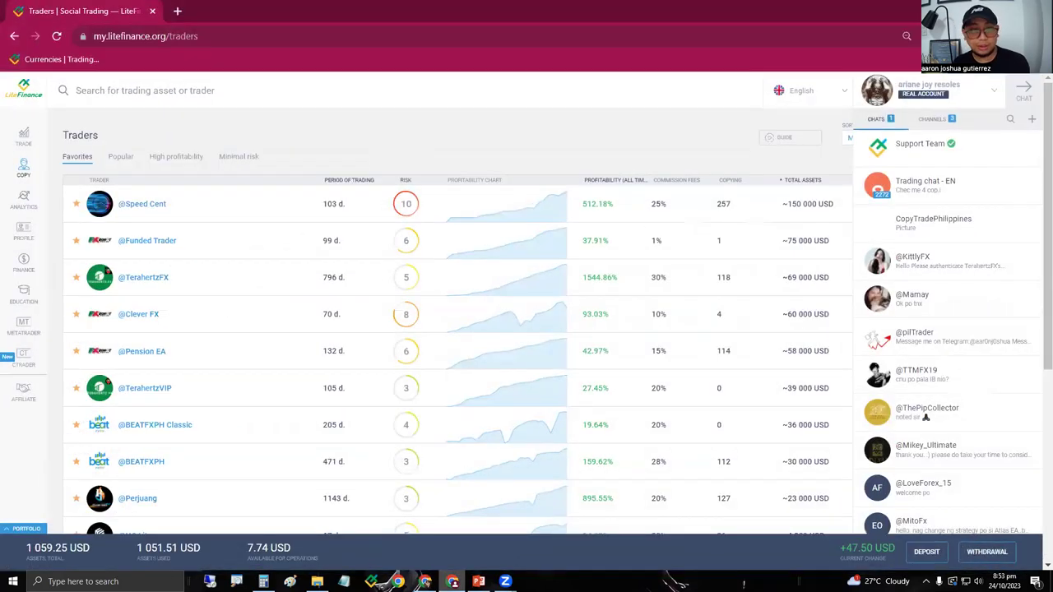
Close the chat list and inspect the second account's portfolio of copied traders.
click(1019, 92)
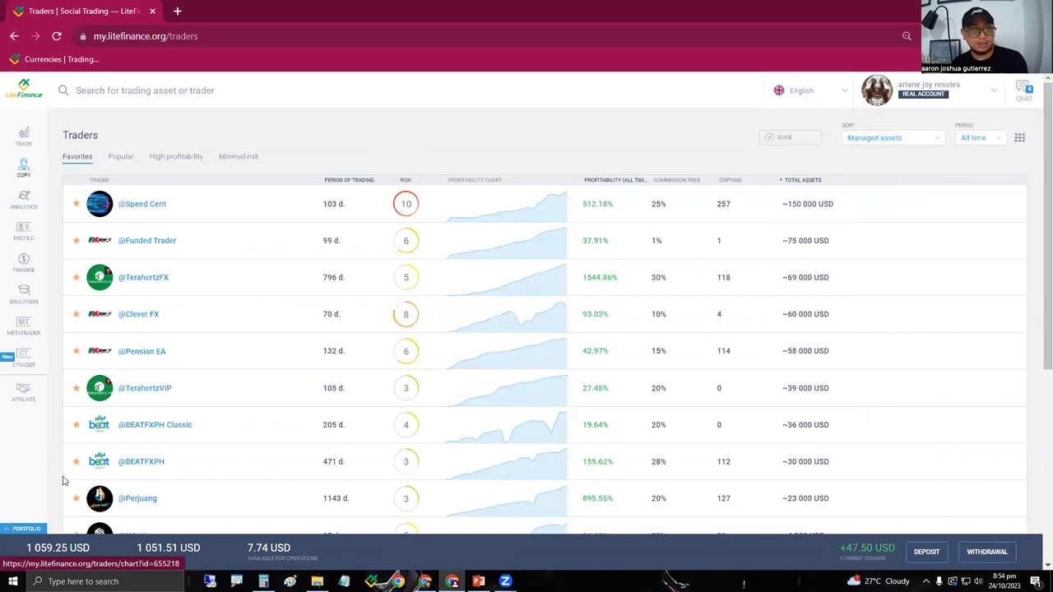
click(23, 531)
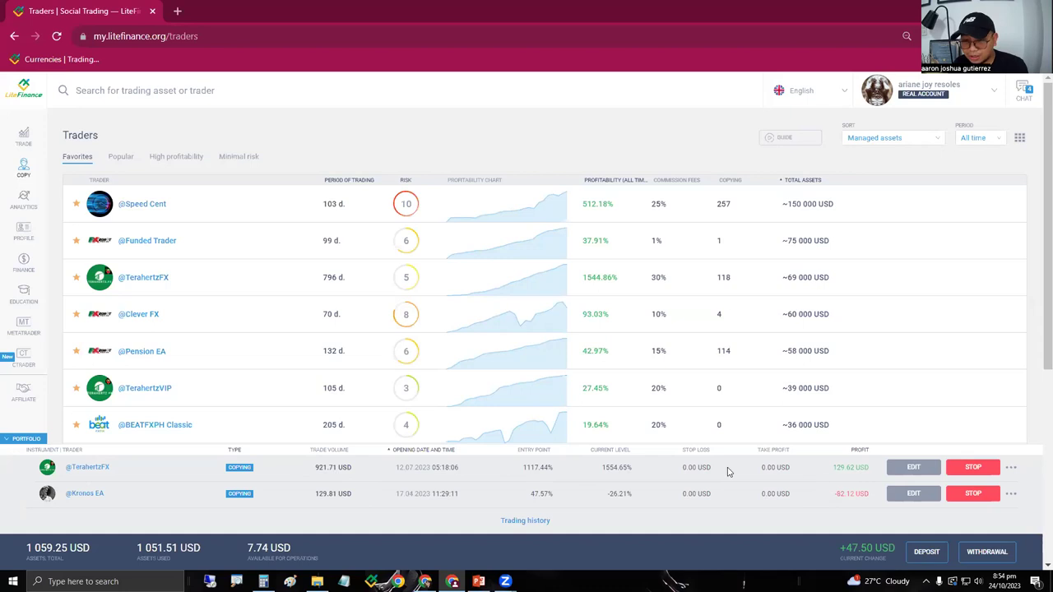
click(14, 439)
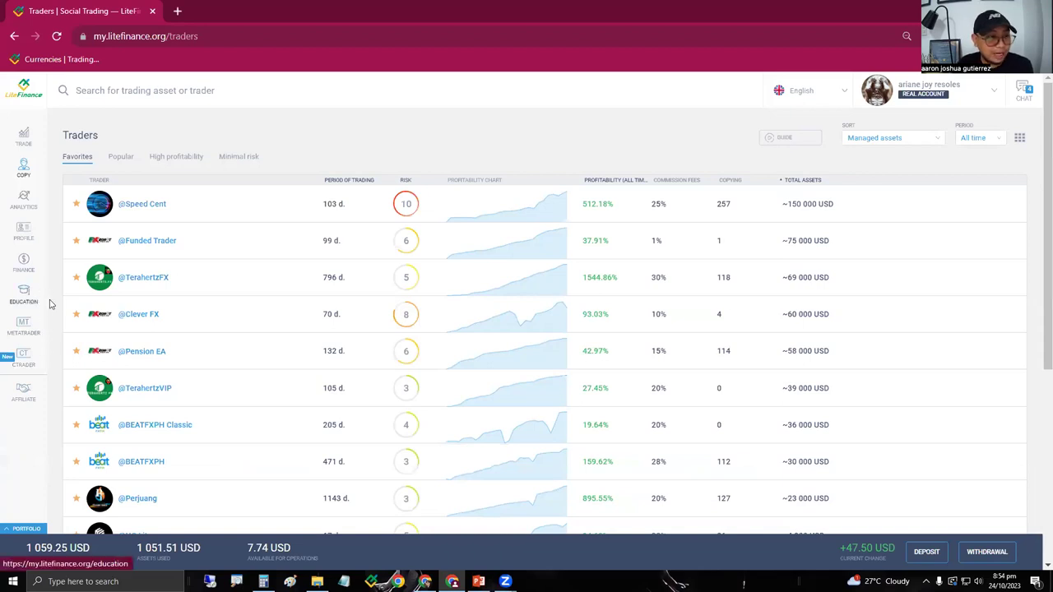
Open the withdrawal page in the Finance section and list the accounts available for a Bank Transfer (Instant) withdrawal.
click(33, 280)
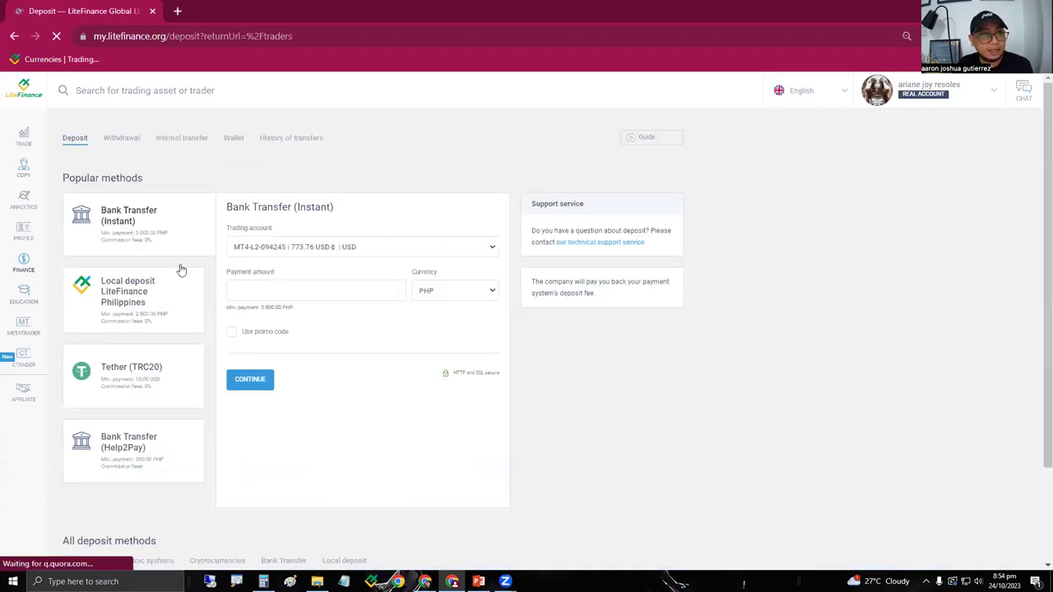
click(119, 138)
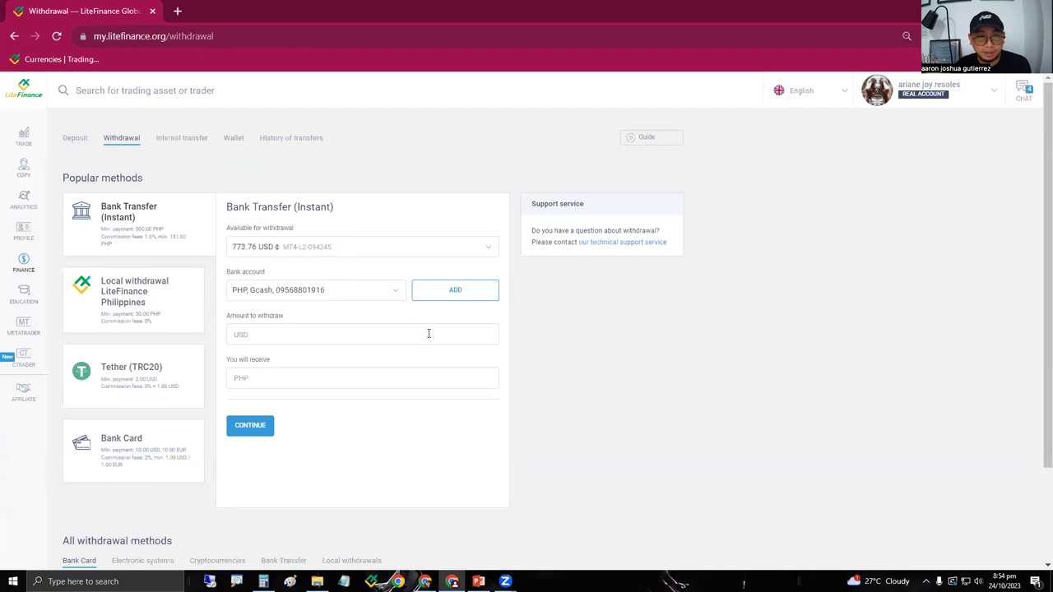
click(272, 255)
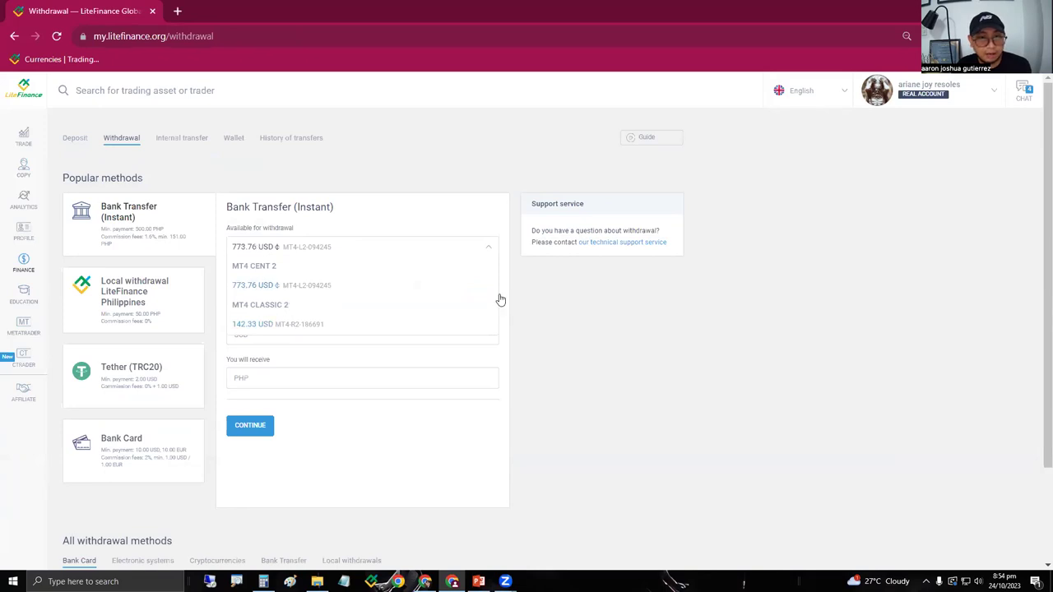
Look at the internal transfer page, open the MetaTrader page and bring up its list of trading accounts.
click(527, 299)
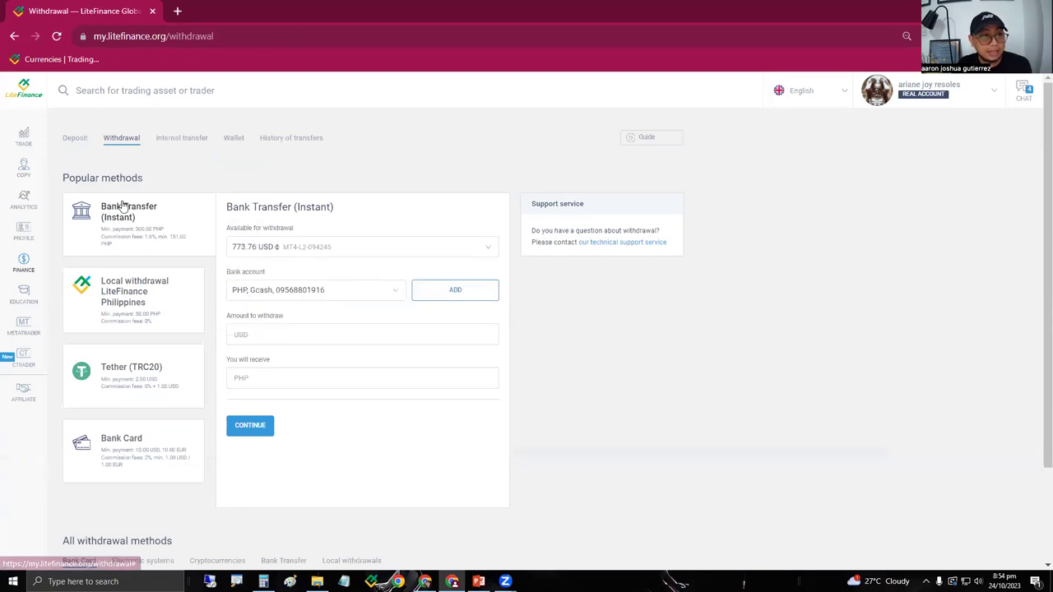
click(163, 141)
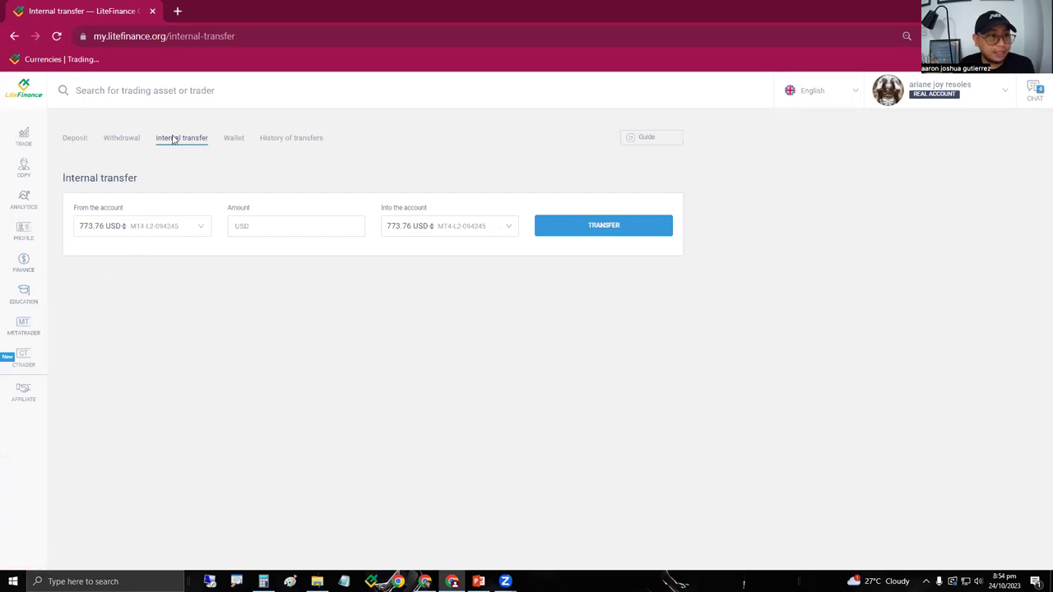
click(29, 332)
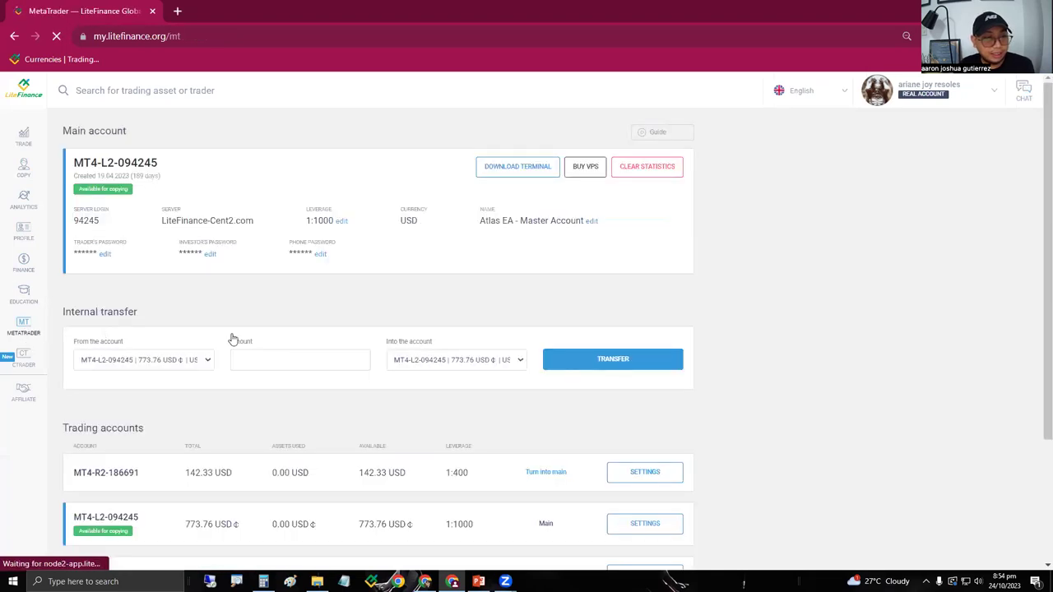
scroll(257, 248, down, 2)
scroll(308, 278, down, 1)
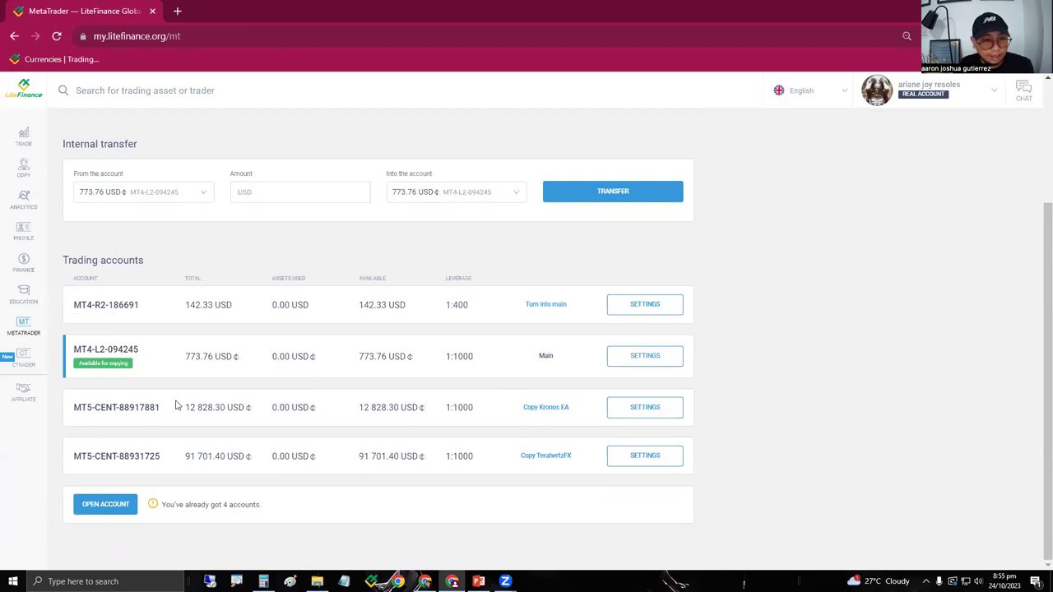
Choose the MT5 cent account that copies TerahertzFX as the internal transfer's source and highlight the end of the main account's number.
click(173, 196)
scroll(210, 304, down, 2)
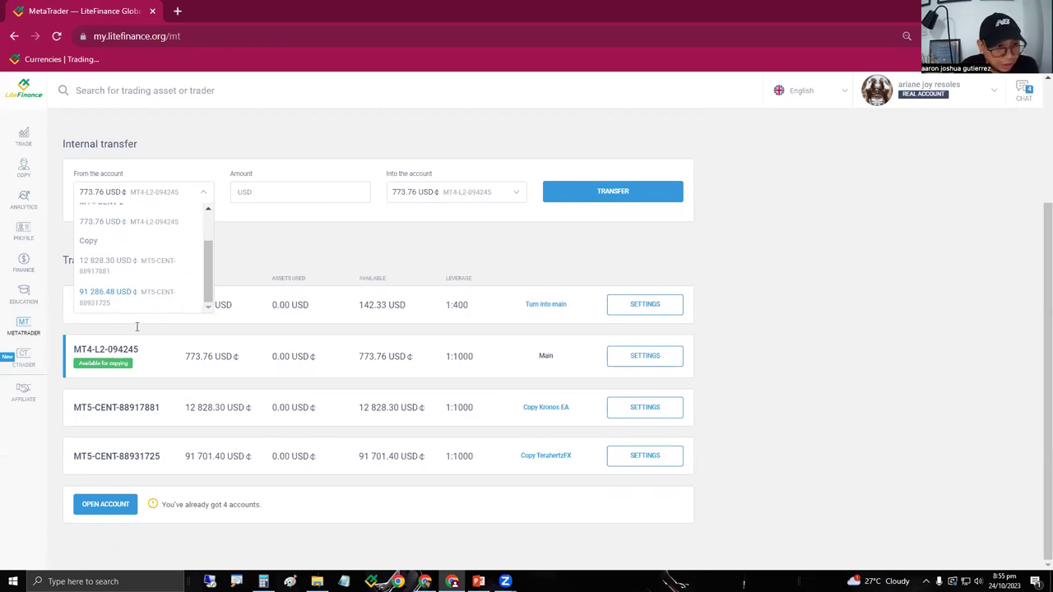
click(121, 297)
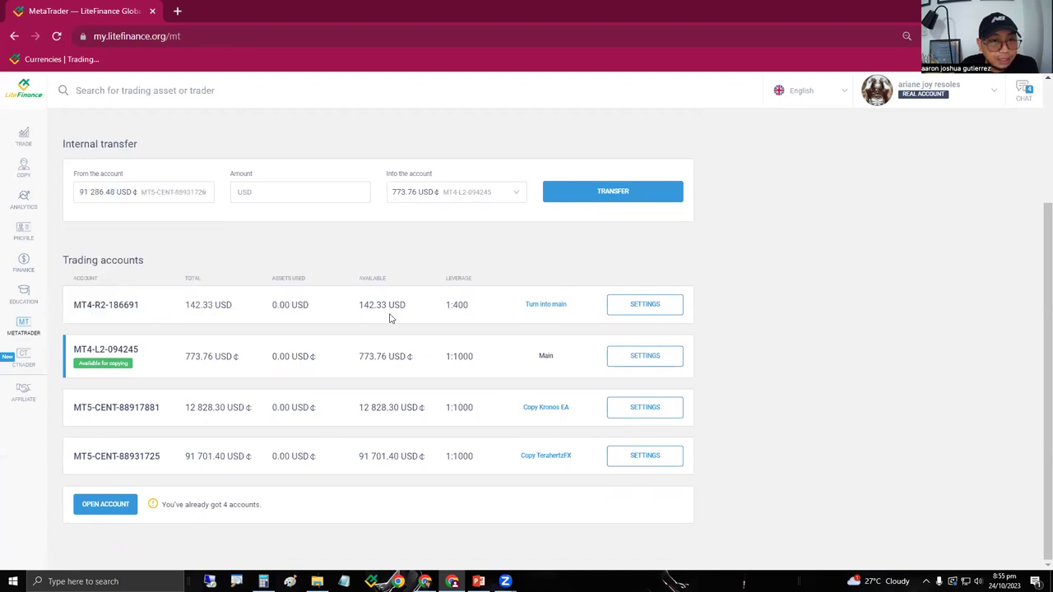
scroll(383, 345, up, 2)
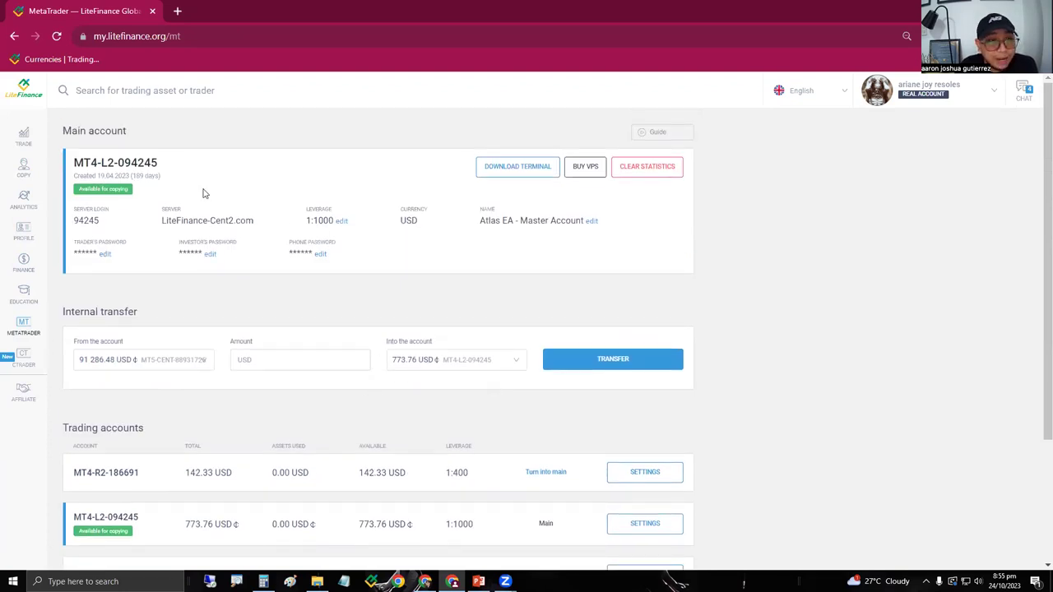
drag(137, 163, 157, 163)
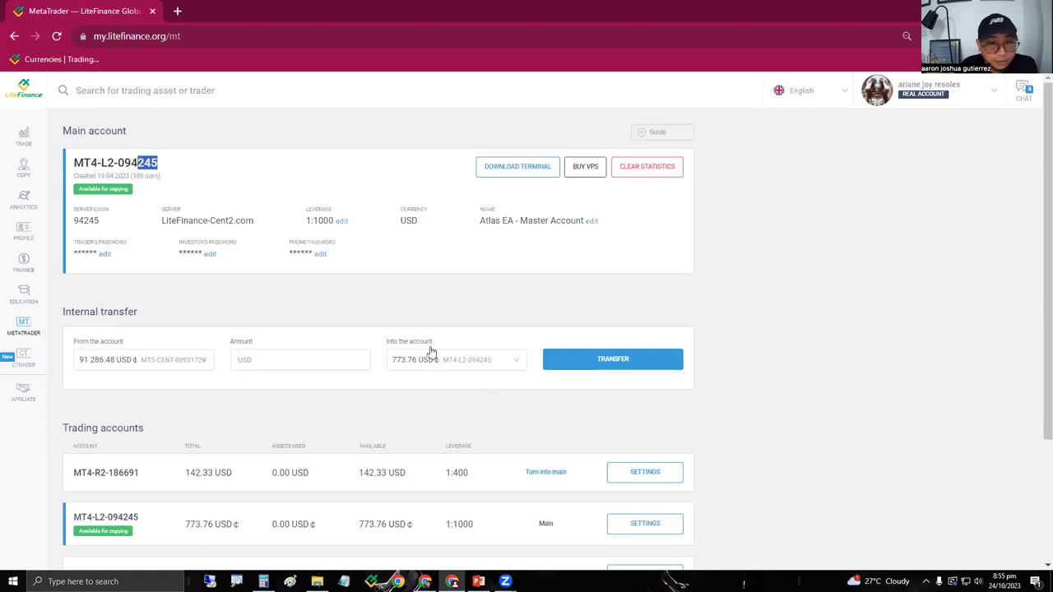
Transfer 12.86 USD into the main MT4 cent account, keeping it as the destination, and dismiss the confirmation.
click(485, 366)
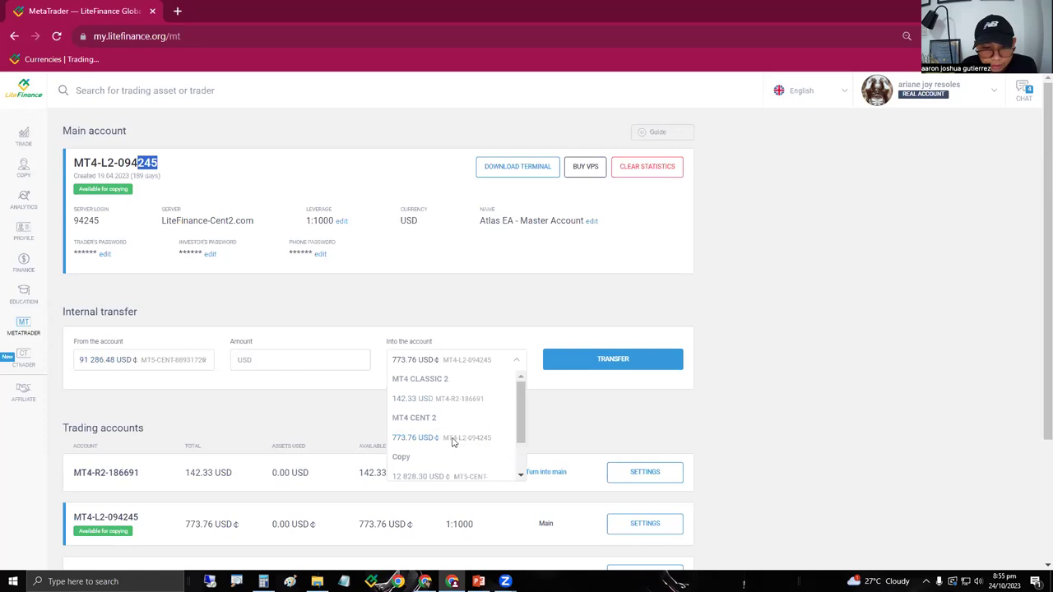
click(297, 377)
click(266, 355)
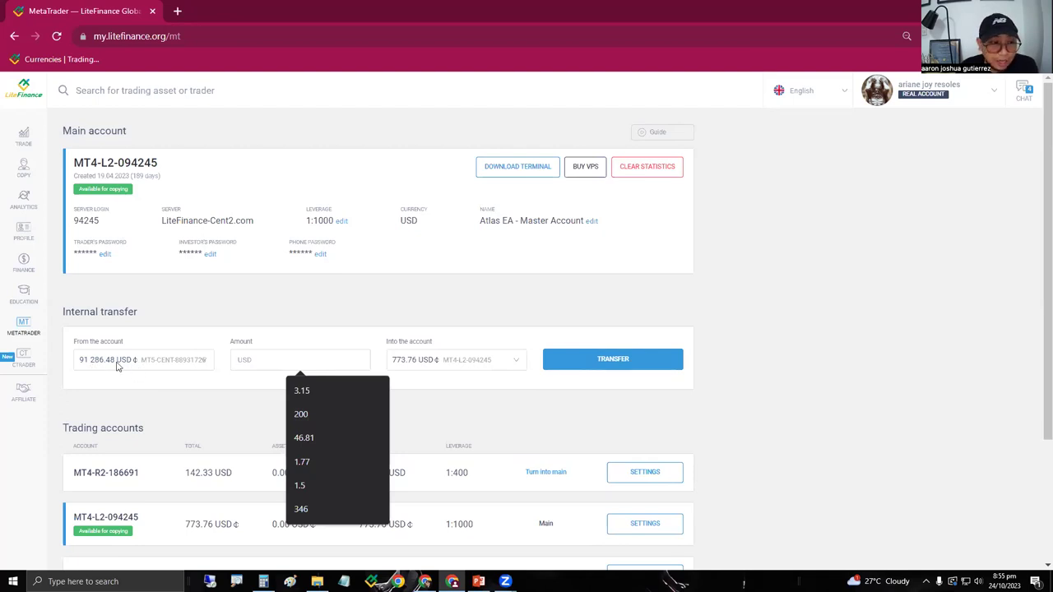
text(12.86)
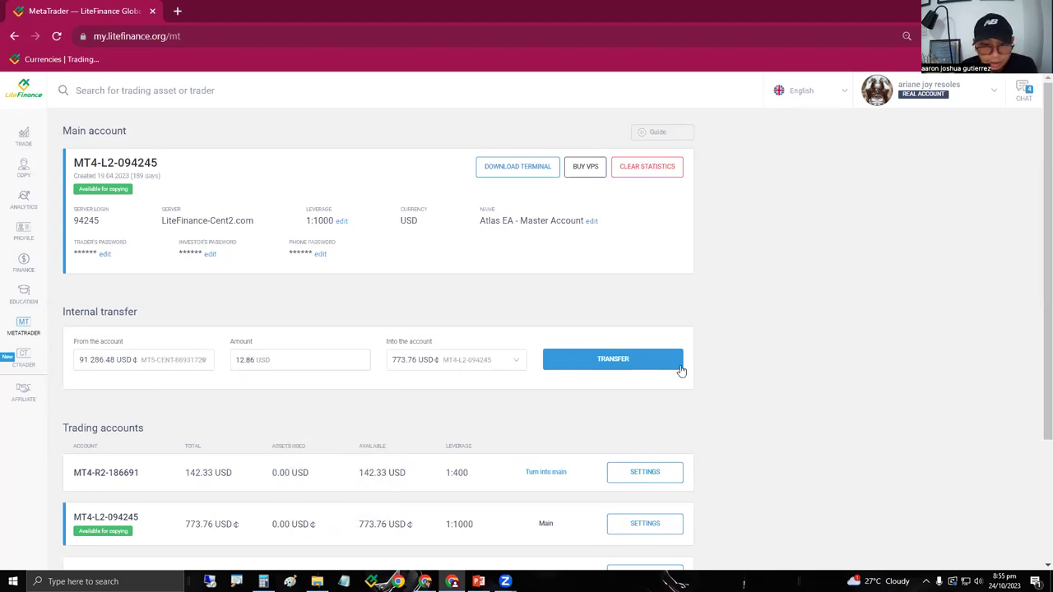
click(639, 371)
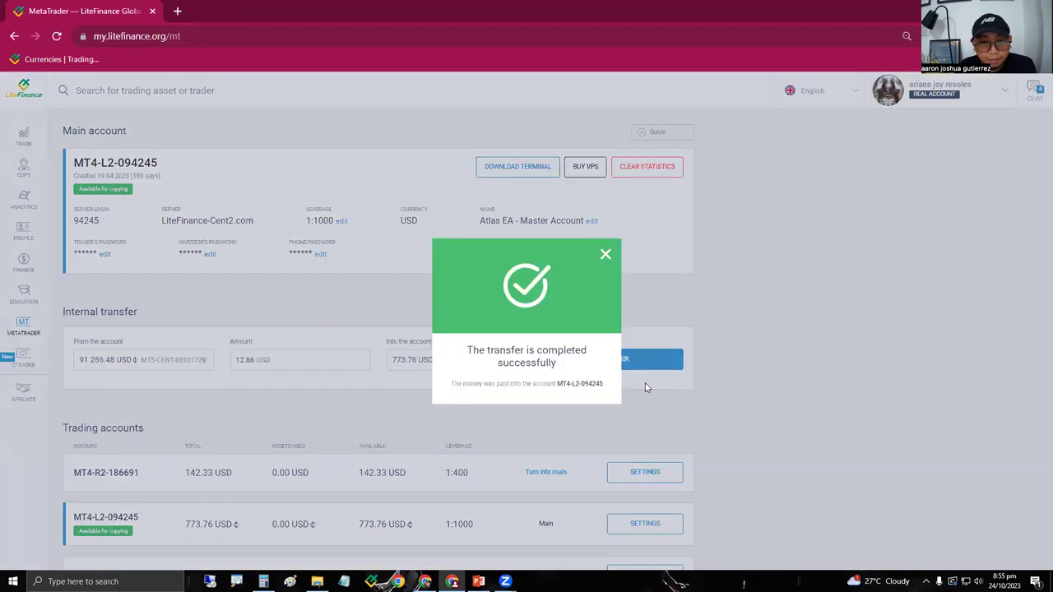
click(607, 255)
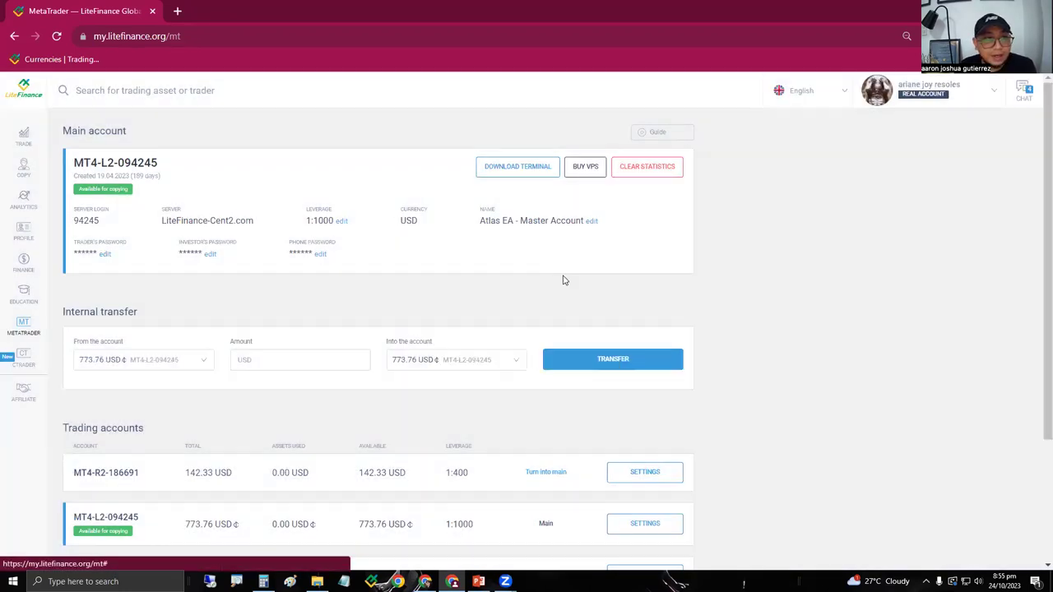
Open the withdrawal page in the Finance section and choose the MT4 Classic account for the Bank Transfer (Instant) withdrawal.
click(25, 262)
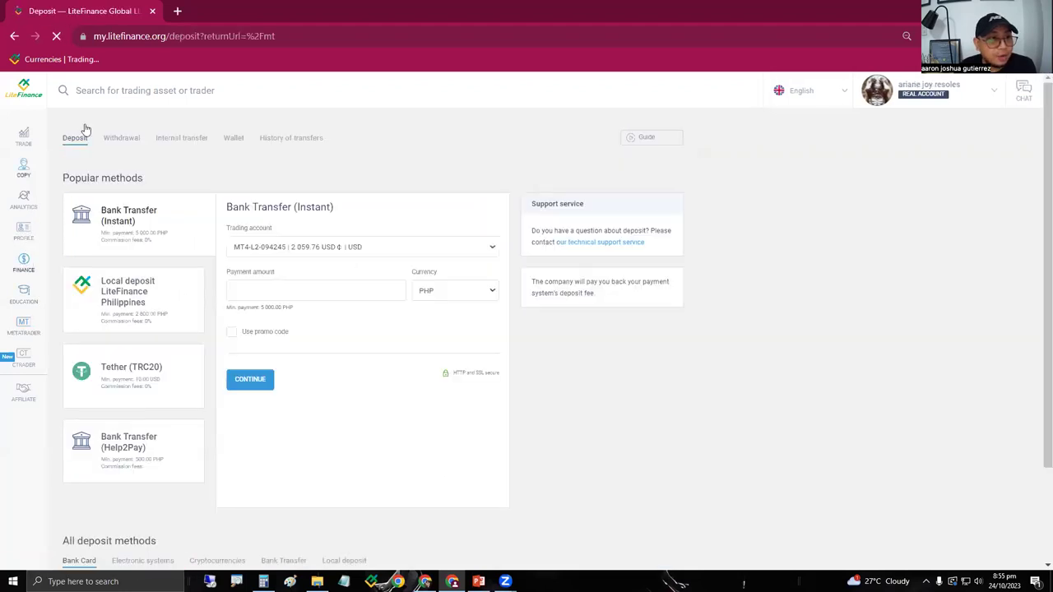
click(111, 139)
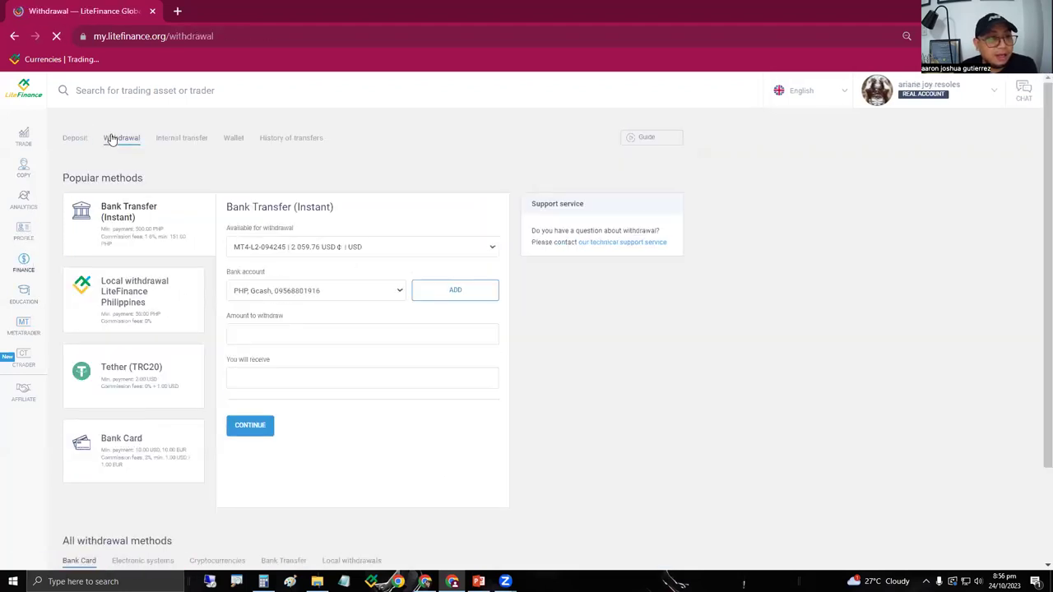
click(326, 249)
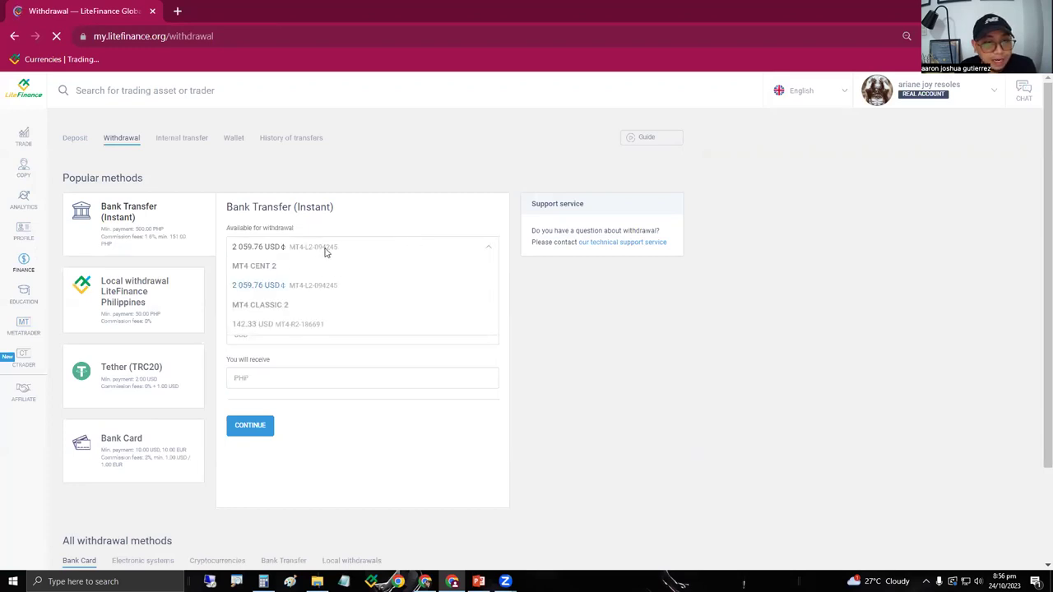
click(299, 325)
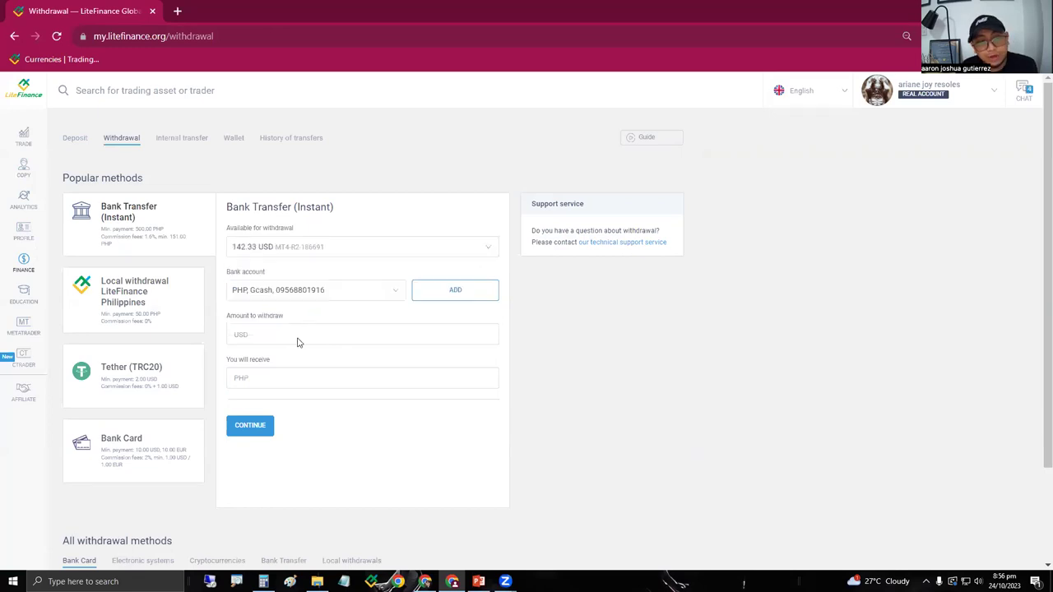
click(298, 335)
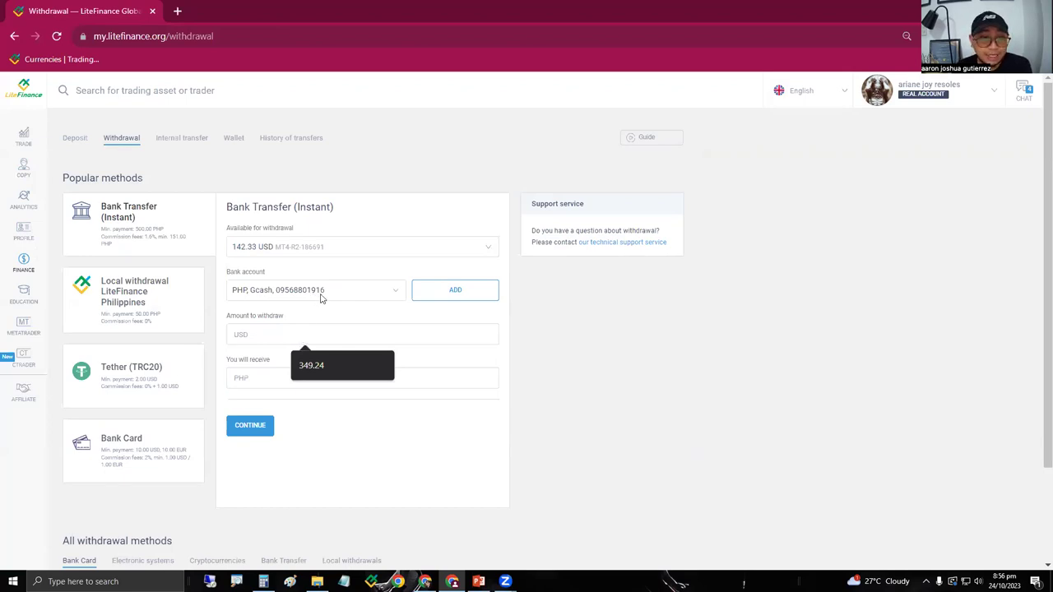
Browse the bank choices in the form for adding a bank account, enter NCR as the region and close the form unsaved.
click(450, 301)
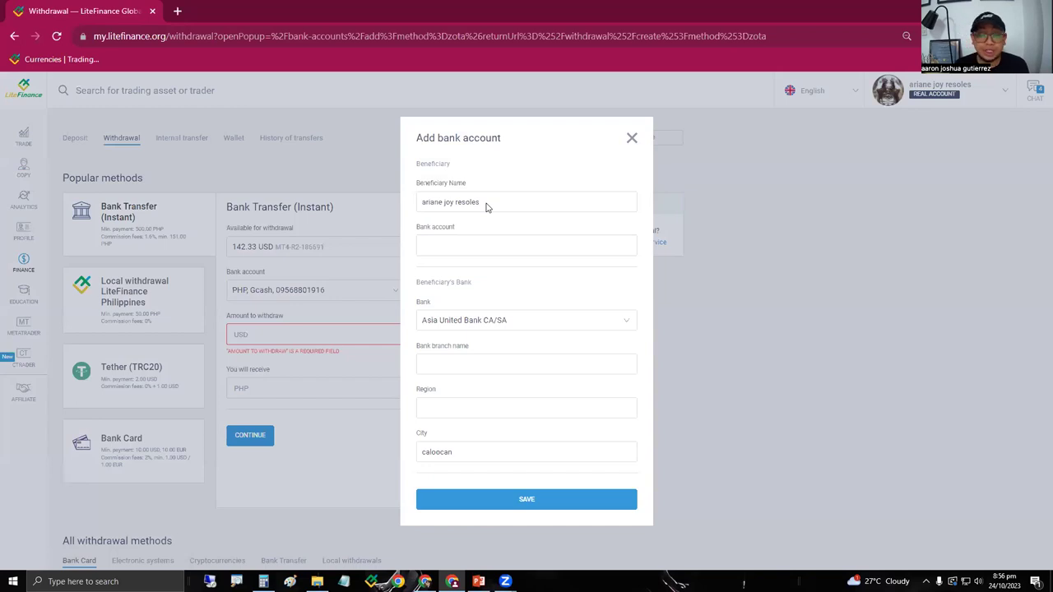
click(439, 250)
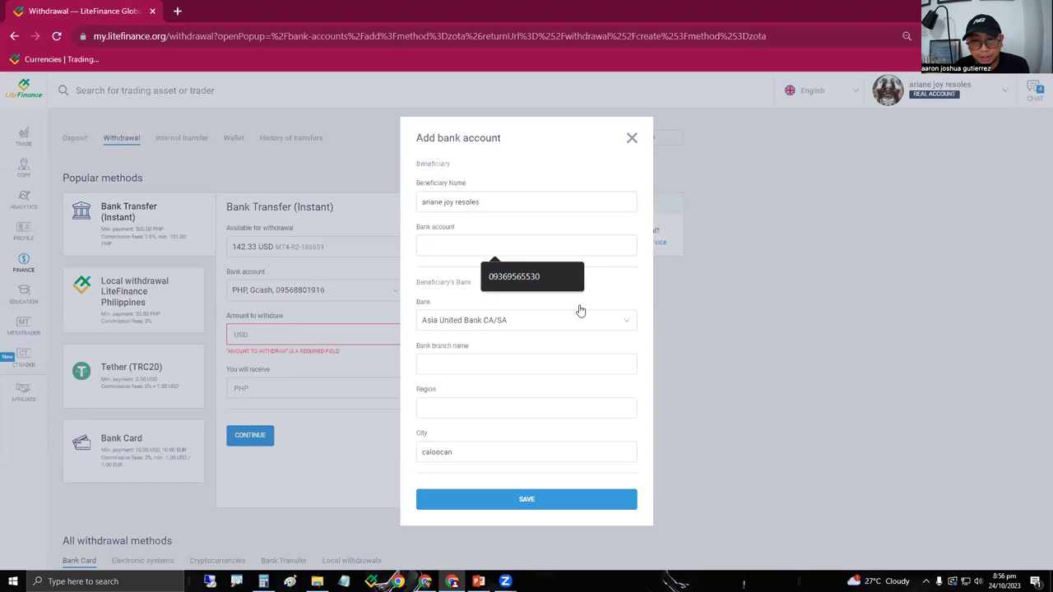
click(538, 331)
drag(631, 360, 627, 394)
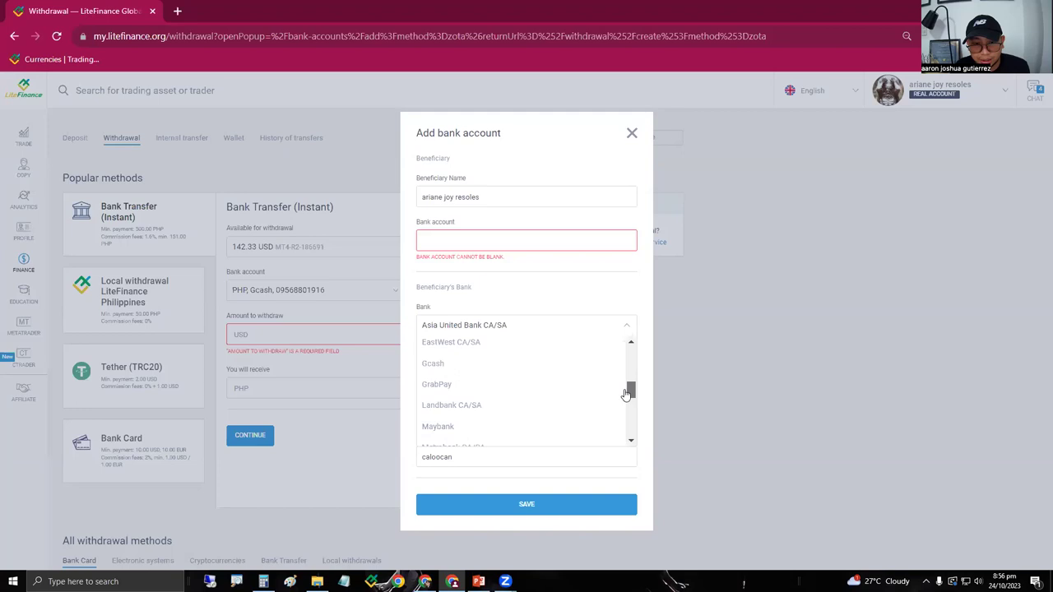
click(576, 295)
click(454, 376)
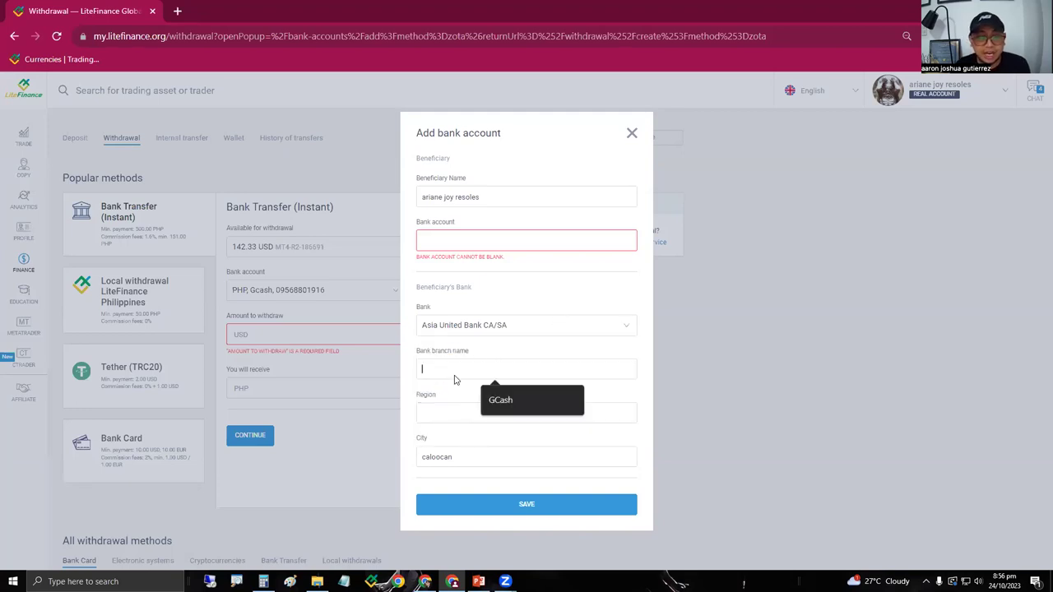
click(442, 412)
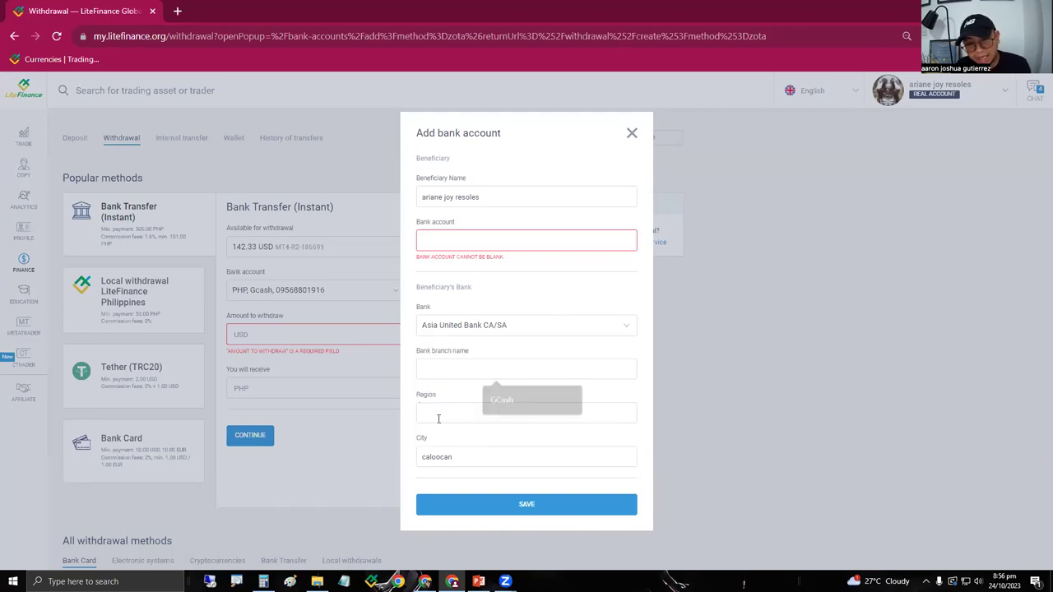
text(NCR)
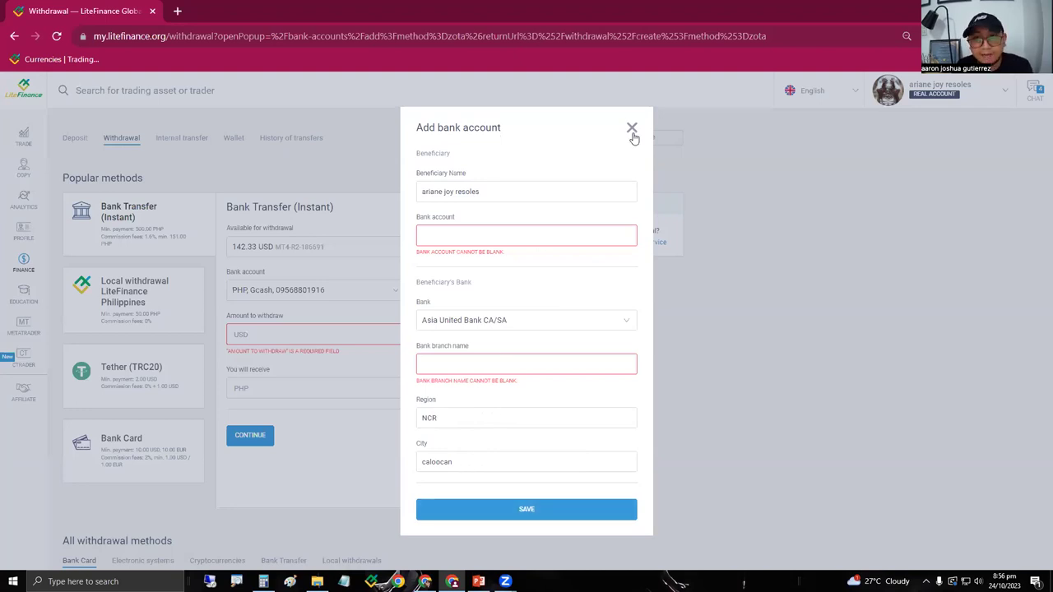
click(284, 332)
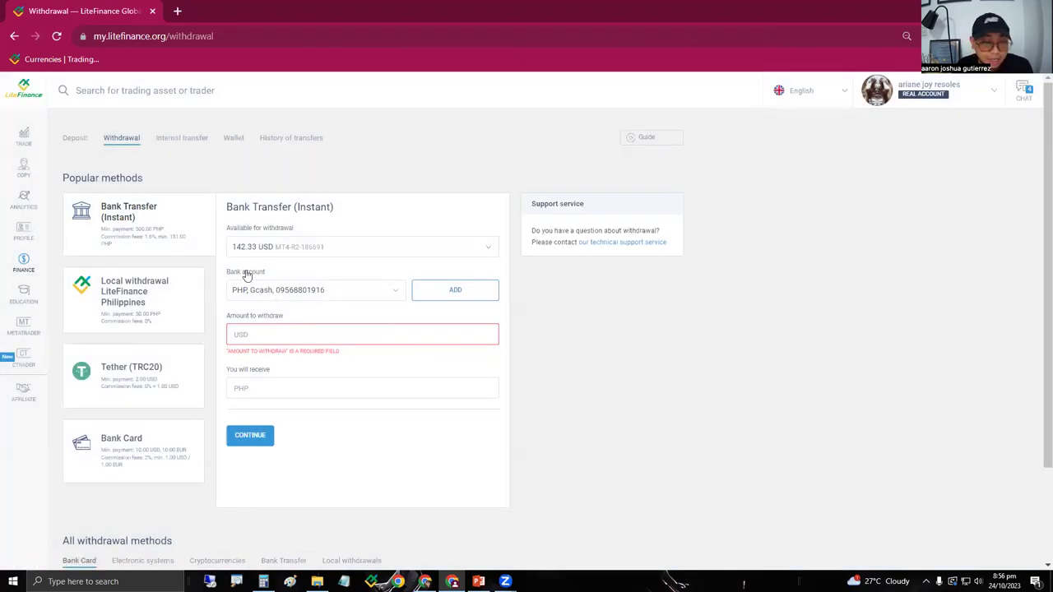
Set the amount to withdraw to 140 USD in the Bank Transfer (Instant) form.
click(261, 331)
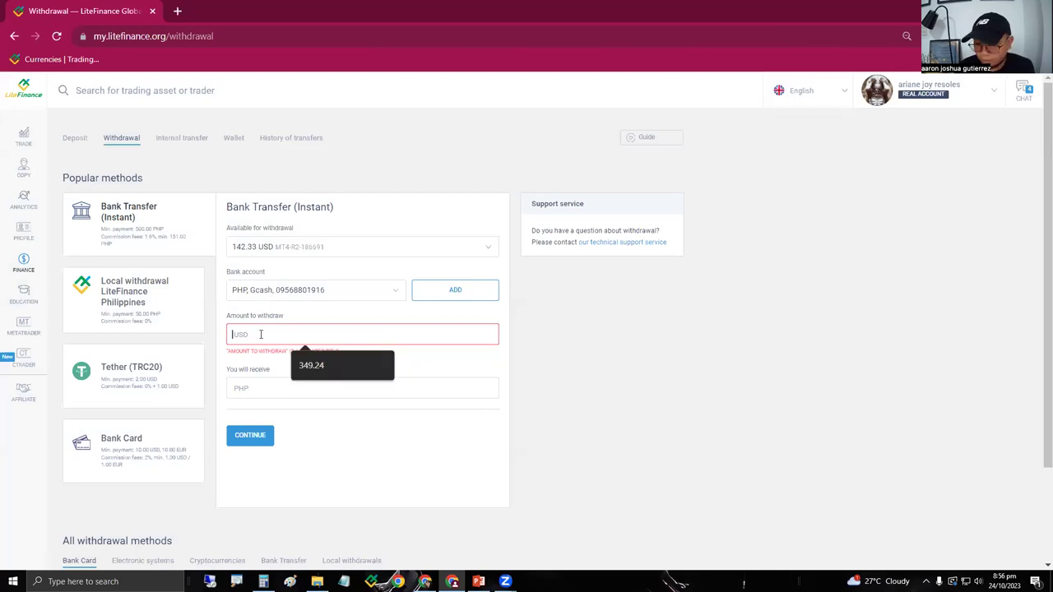
text(140)
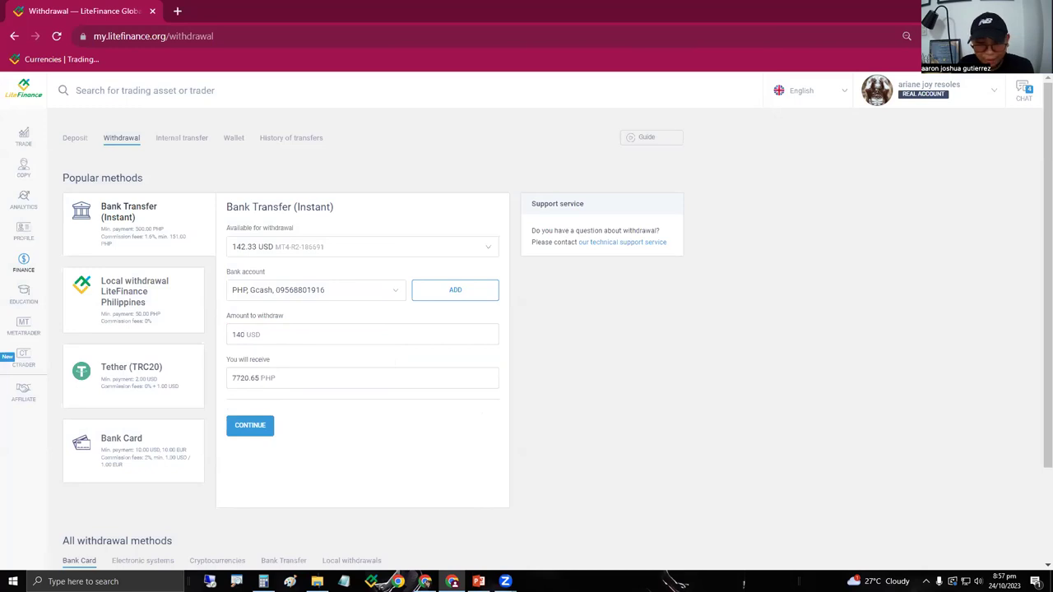
Switch to the PowerPoint presentation, start the slide show from the How to Start Copying slide and advance to the Welcome slide.
key(alt+Tab)
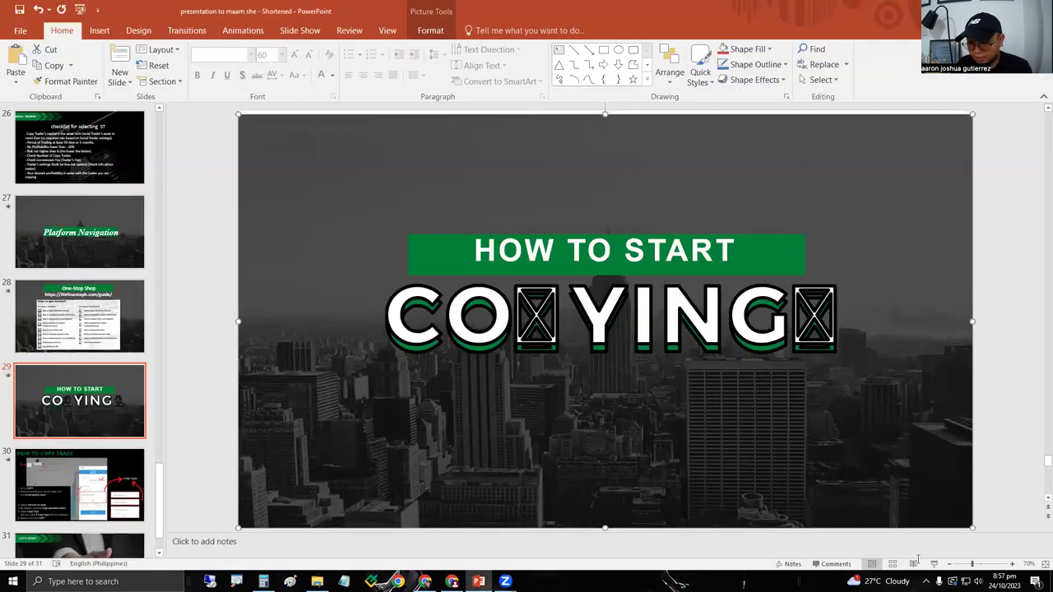
click(933, 563)
key(Right)
key(Home)
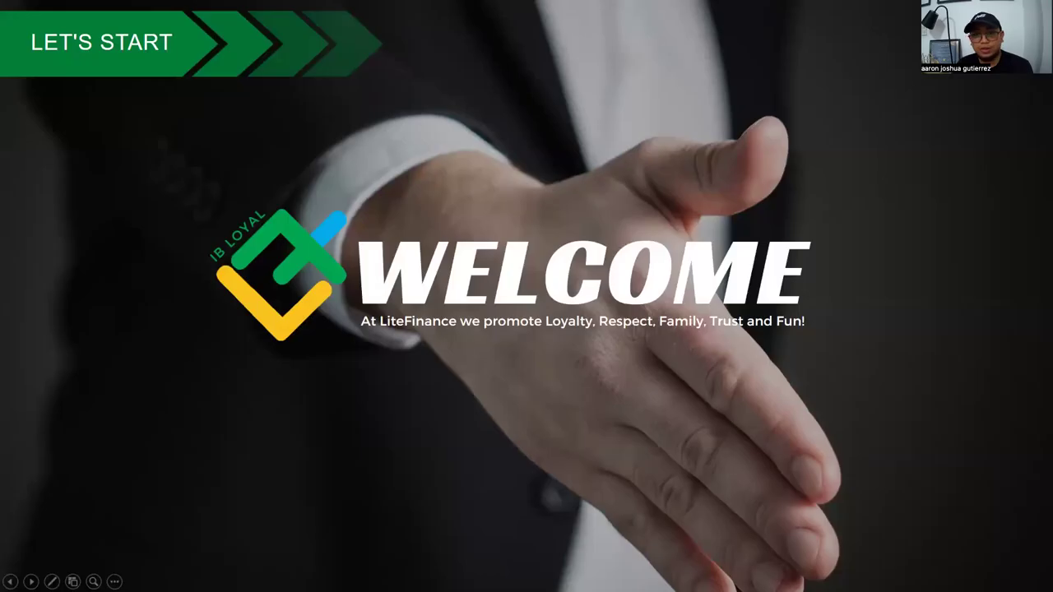